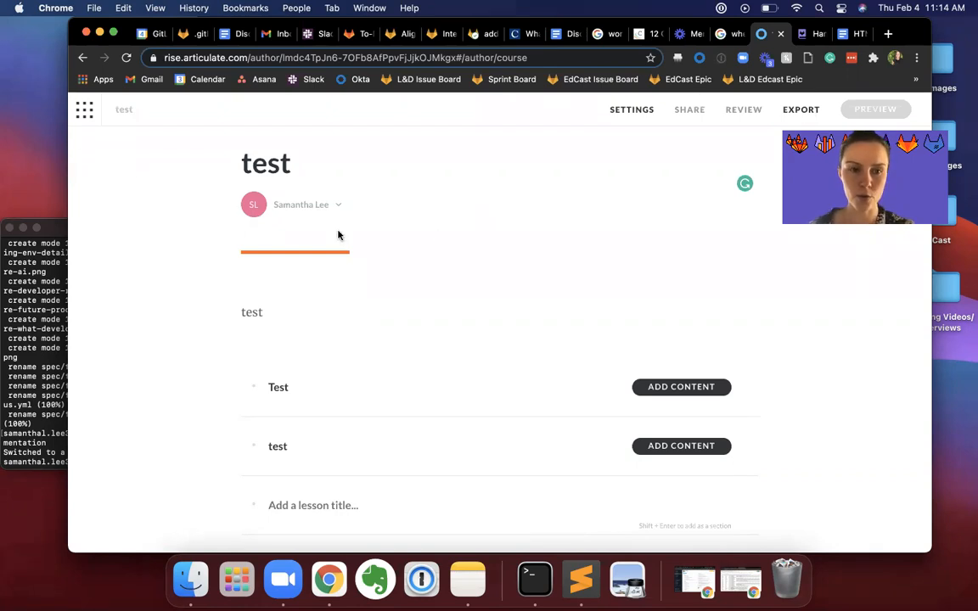
Step: Add lesson-type content to the second lesson in the course outline, titled "test"
scroll(440, 328, down, 3)
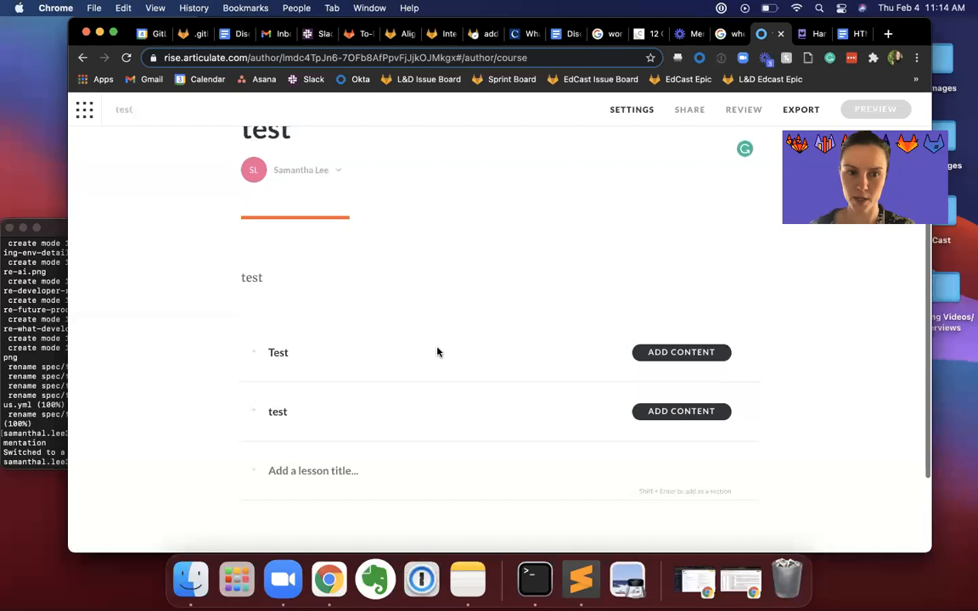
scroll(437, 349, up, 3)
scroll(437, 351, down, 1)
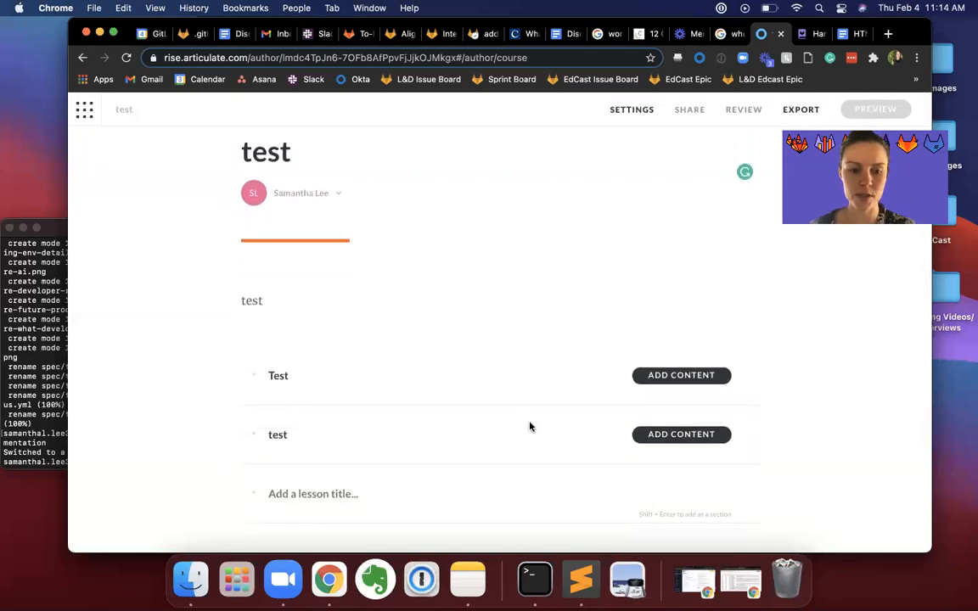
double_click(302, 381)
double_click(308, 428)
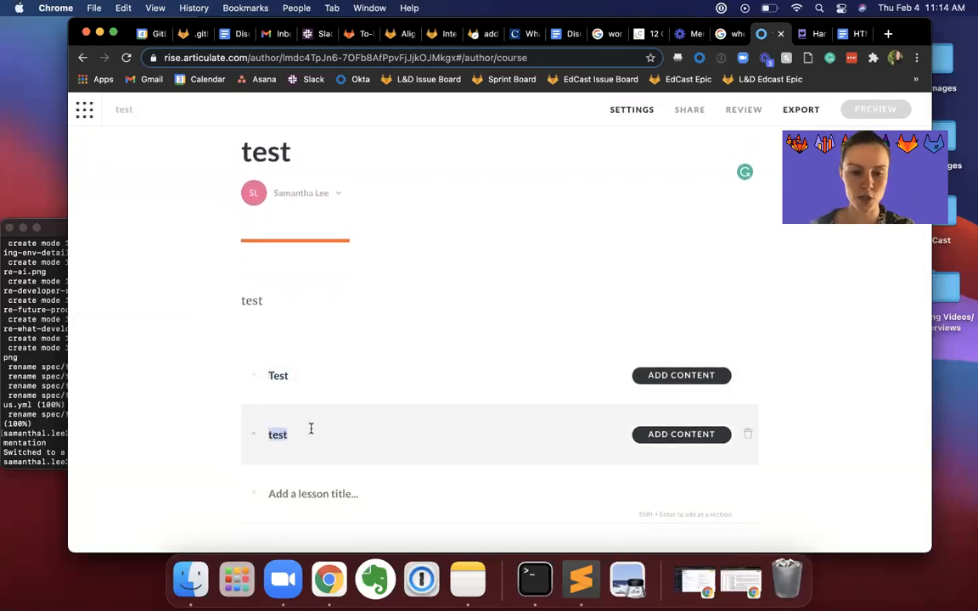
click(680, 435)
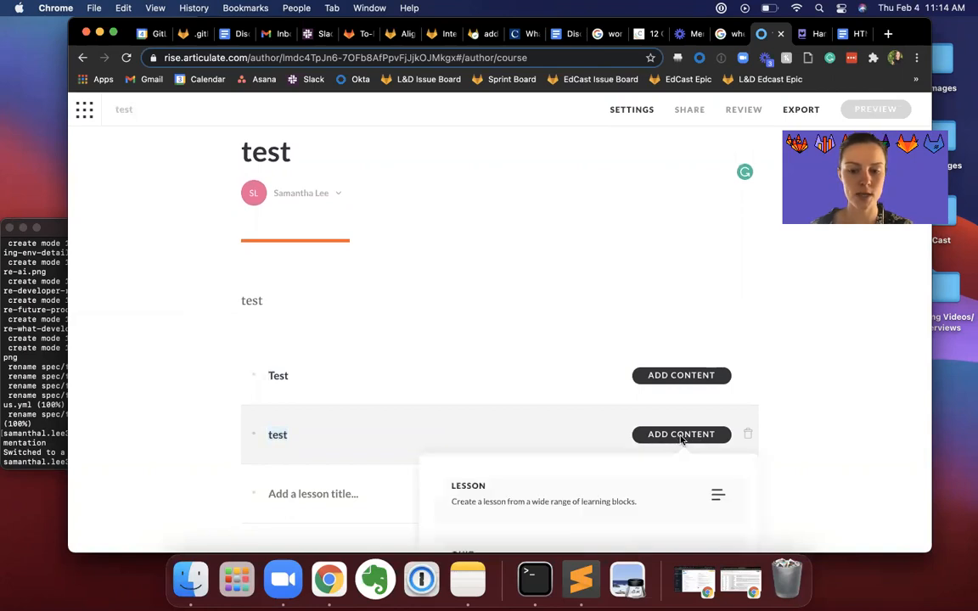
click(526, 420)
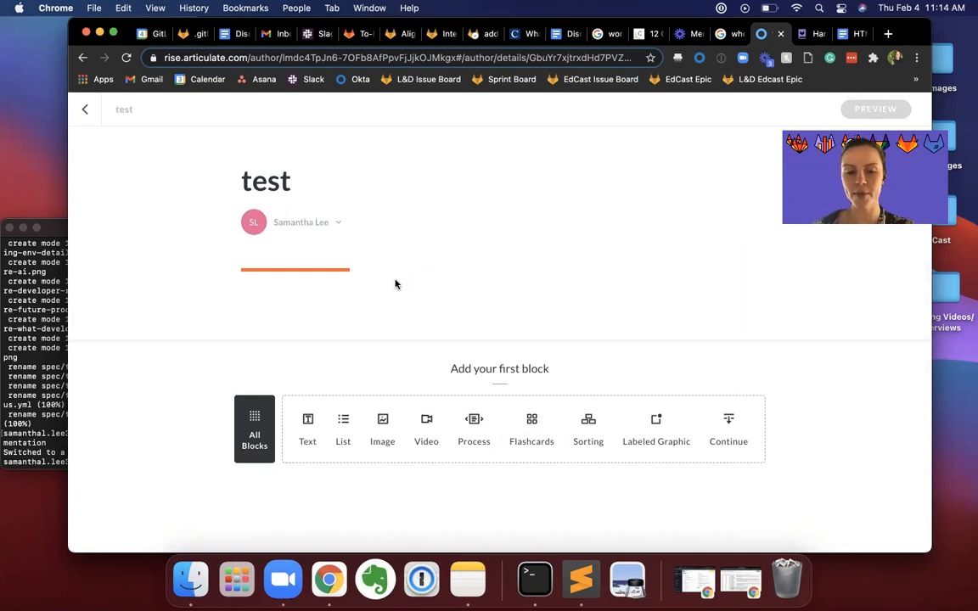
Step: Insert a multimedia Embed block from the block library as the lesson's first block
click(248, 433)
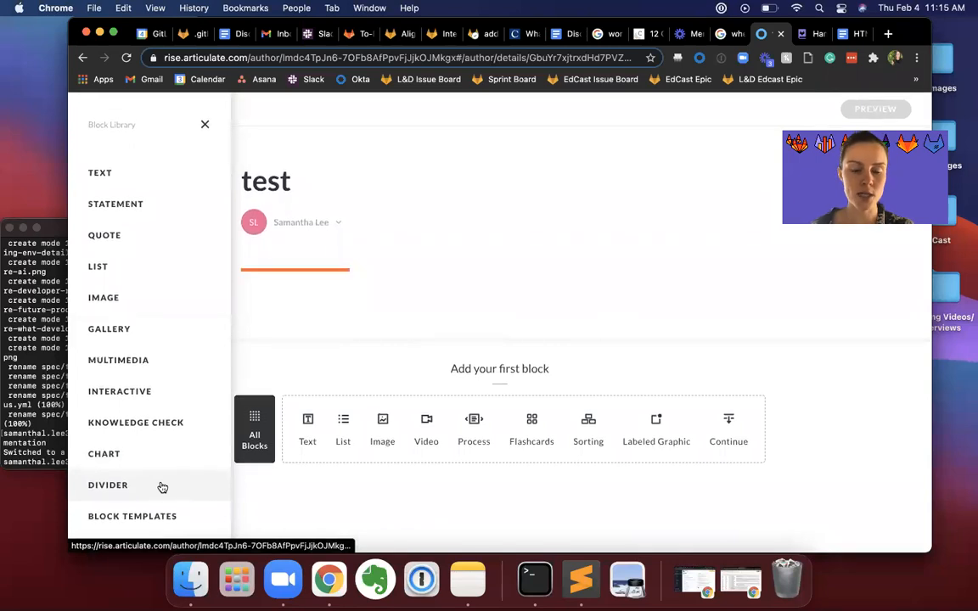
mouse_move(126, 363)
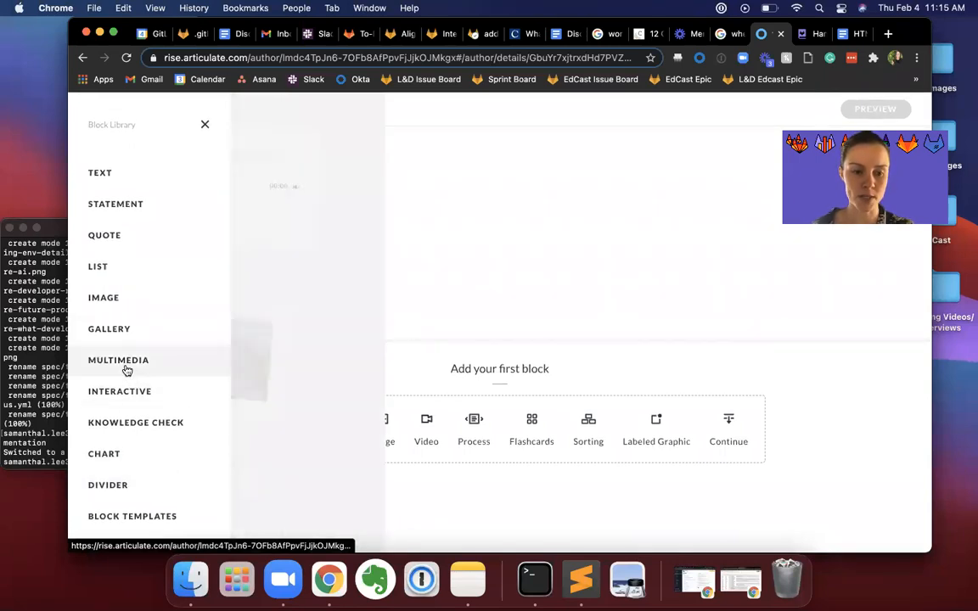
scroll(318, 389, down, 2)
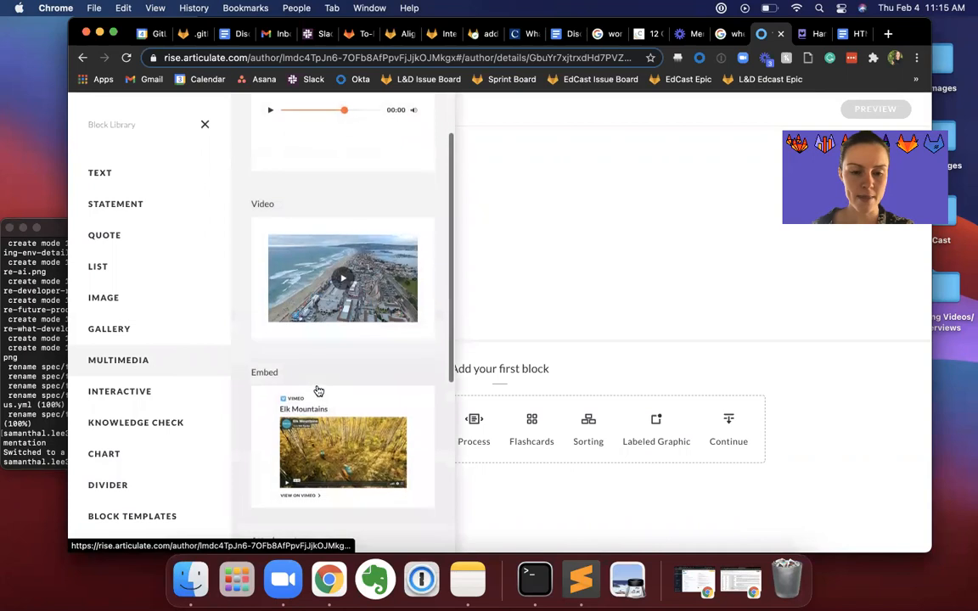
click(300, 379)
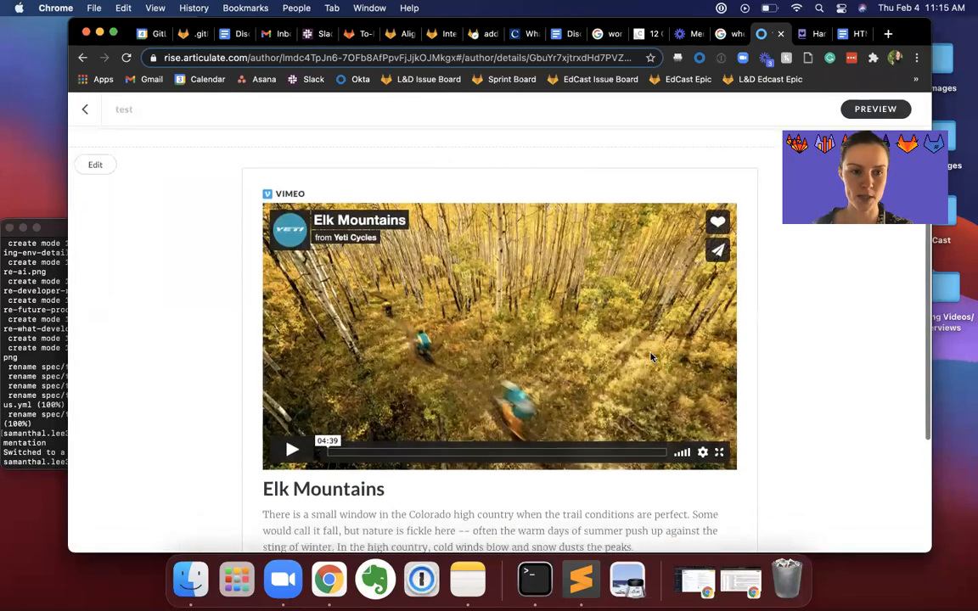
Step: Examine the placeholder Elk Mountains Vimeo content of the new embed block
scroll(650, 358, down, 2)
scroll(650, 358, up, 5)
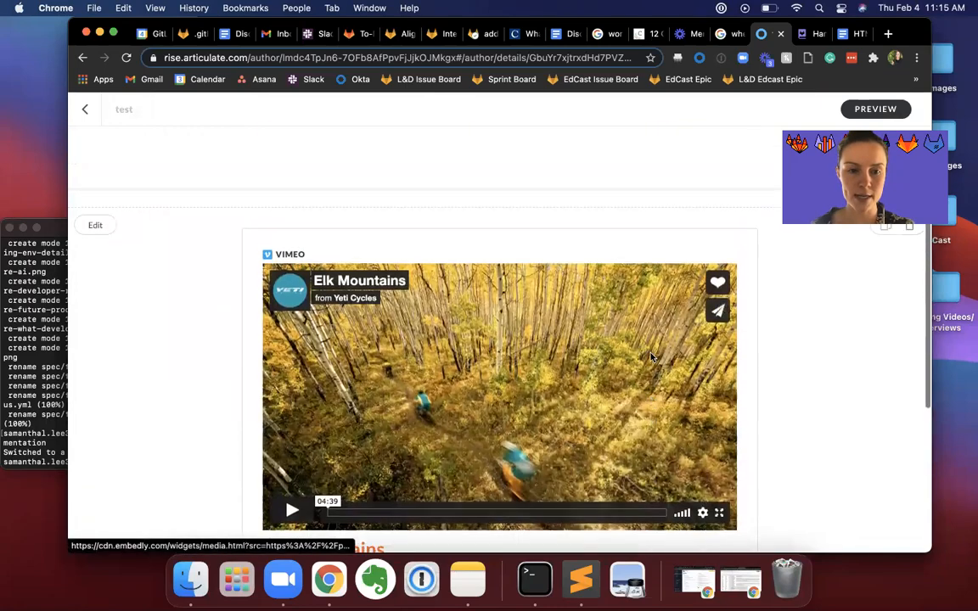
scroll(278, 367, down, 1)
scroll(280, 378, down, 2)
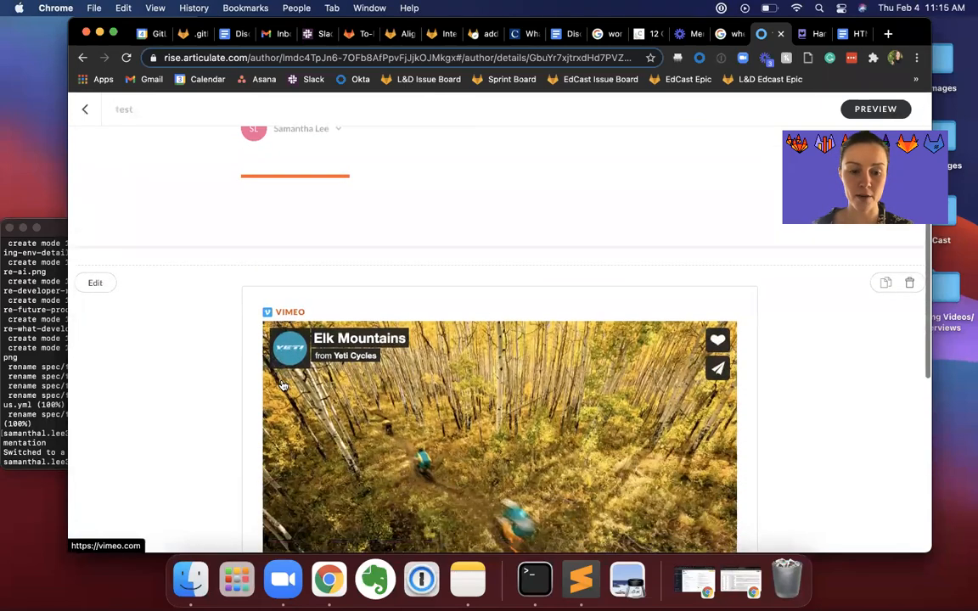
scroll(282, 385, down, 2)
scroll(594, 441, up, 2)
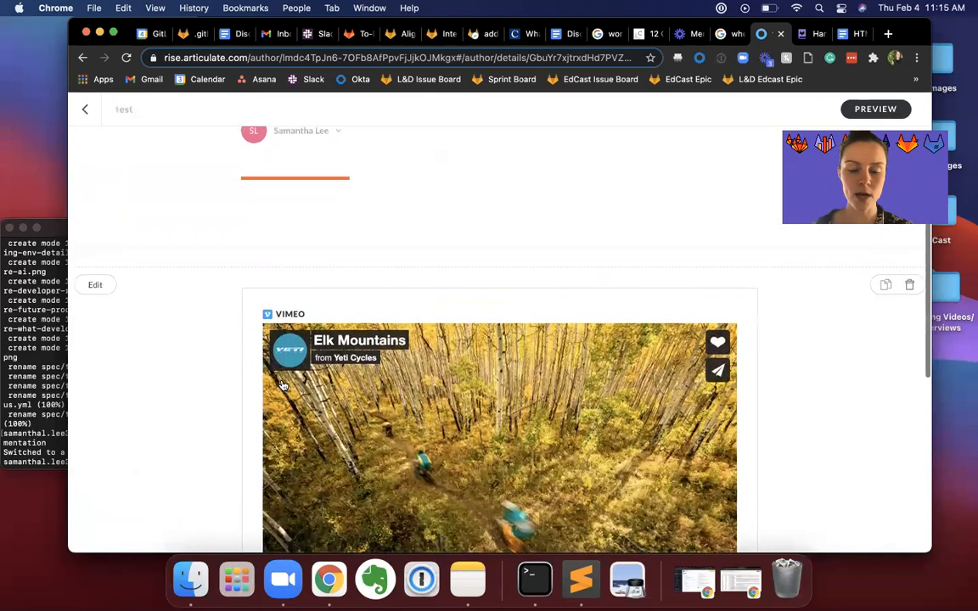
scroll(664, 410, down, 4)
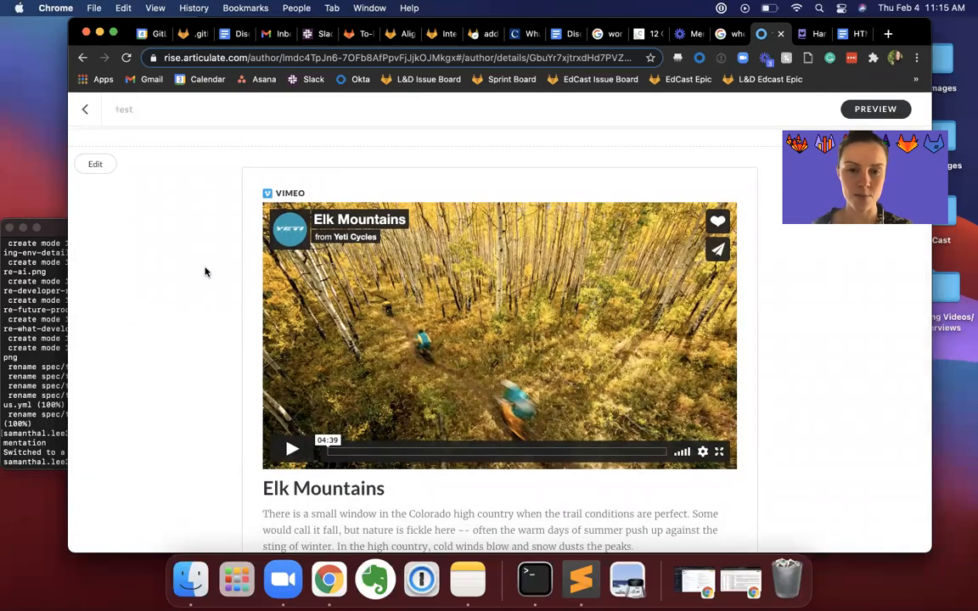
scroll(105, 172, up, 1)
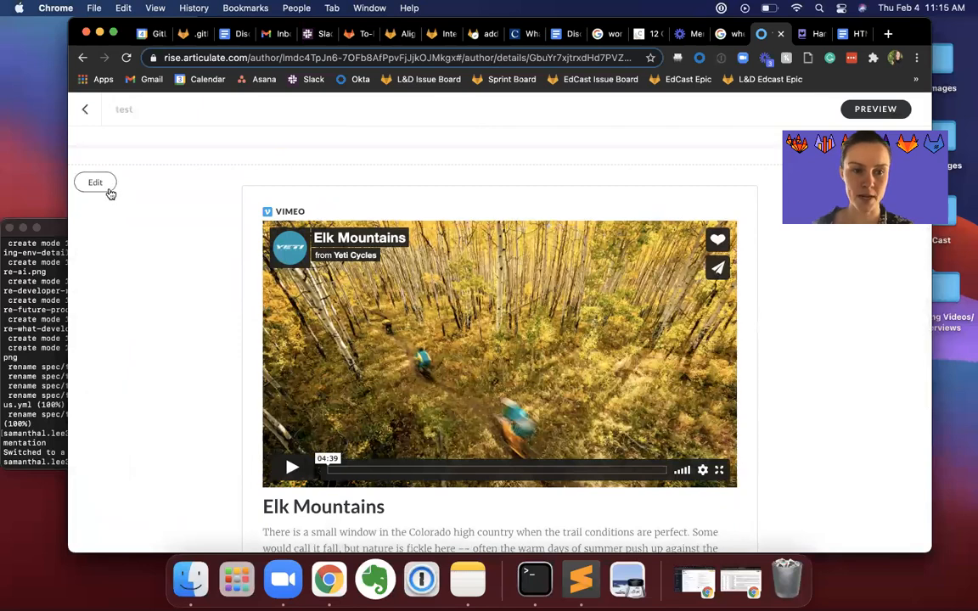
Step: Open the embed block's source for entering a replacement URL or iframe code
click(94, 183)
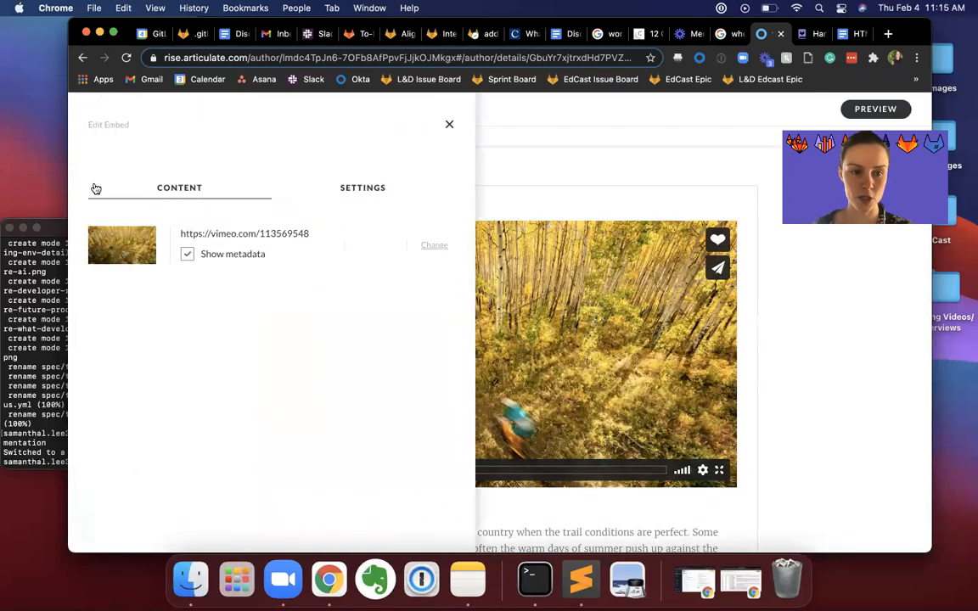
click(433, 246)
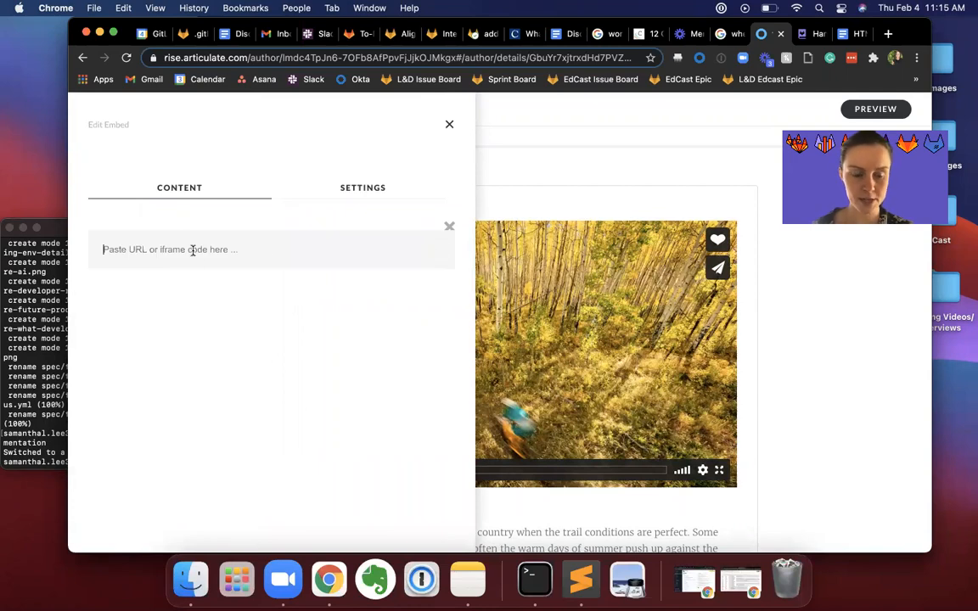
click(156, 250)
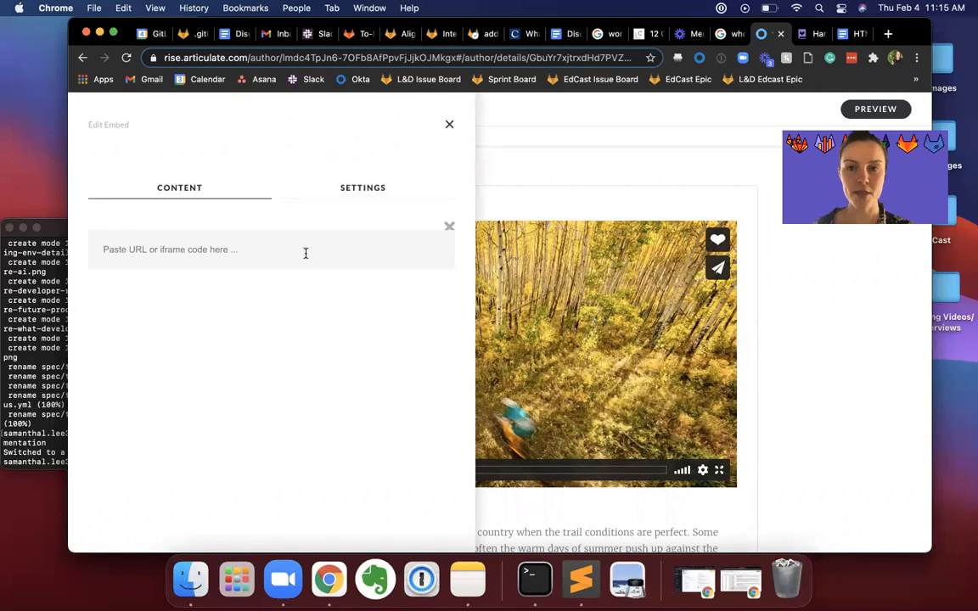
Step: Review the iframe templates in the "HTML for iframe" Google doc, highlighting the azure-devops-vs-gitlab example under "With Title - Specific Section on Page"
click(804, 34)
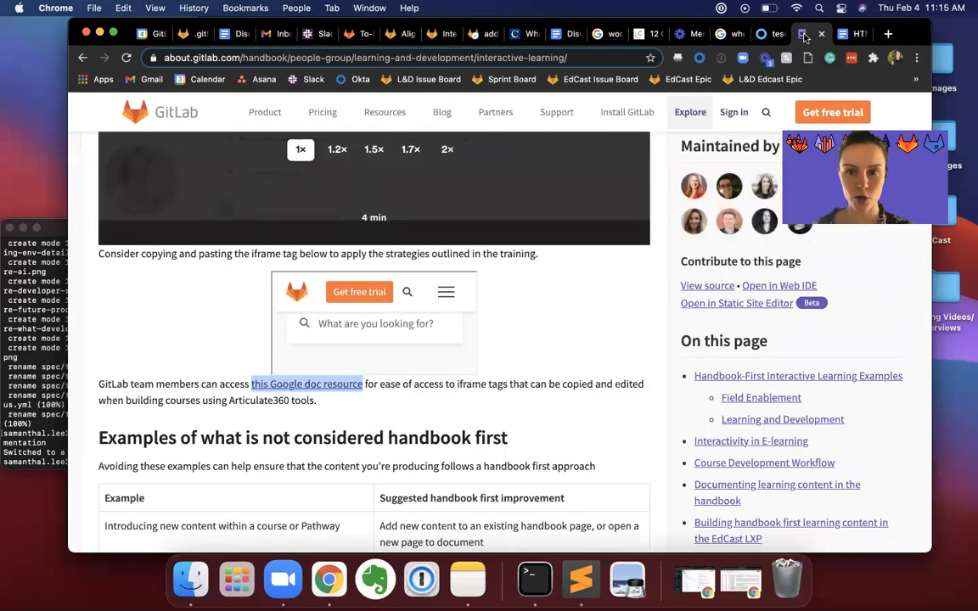
click(852, 34)
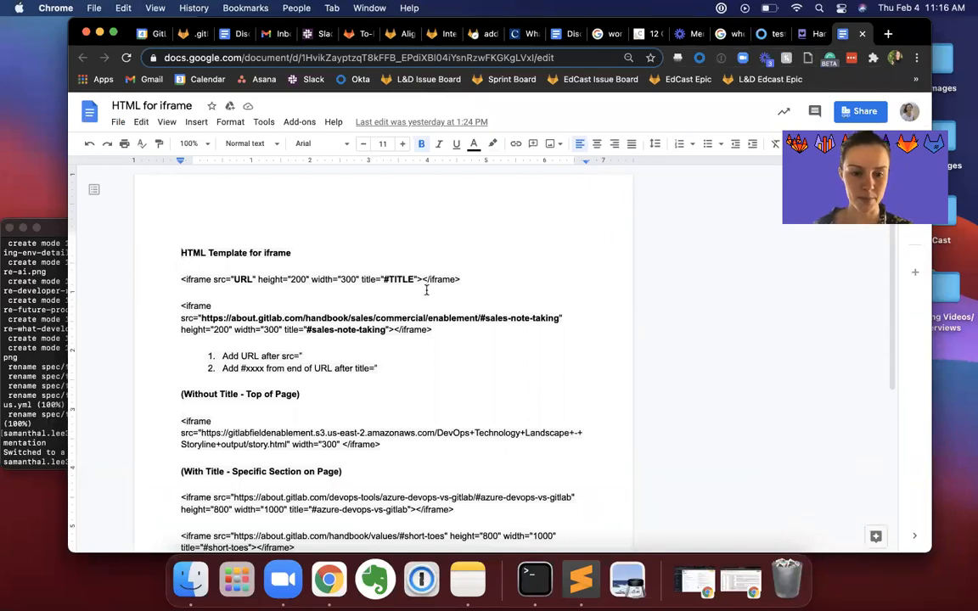
scroll(427, 289, down, 2)
scroll(426, 289, down, 1)
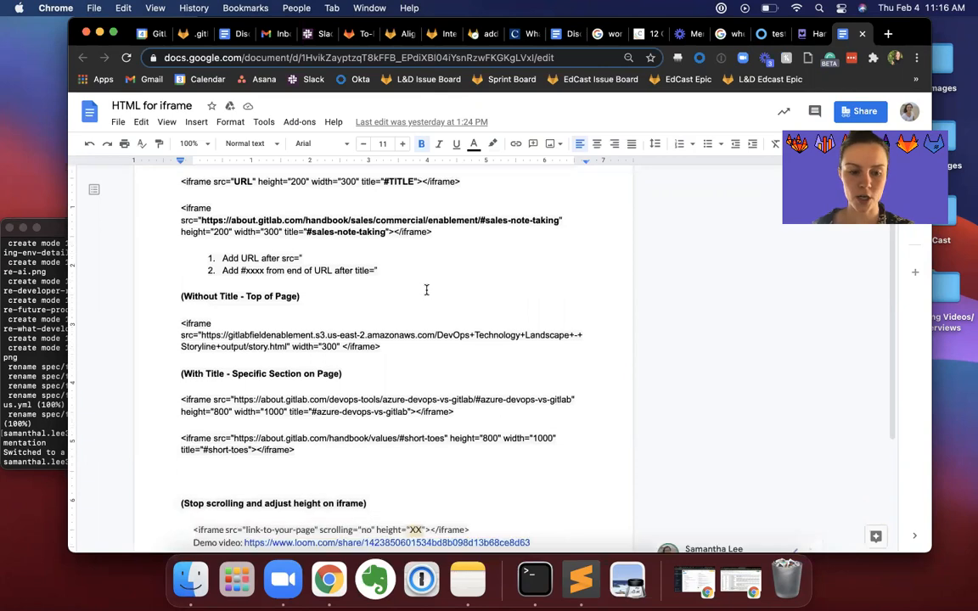
triple_click(337, 395)
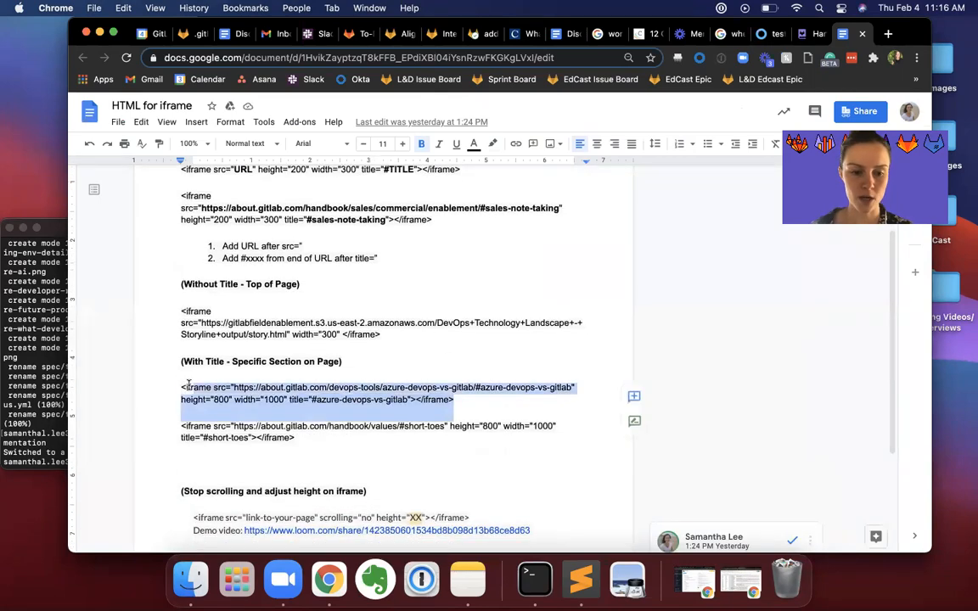
click(247, 393)
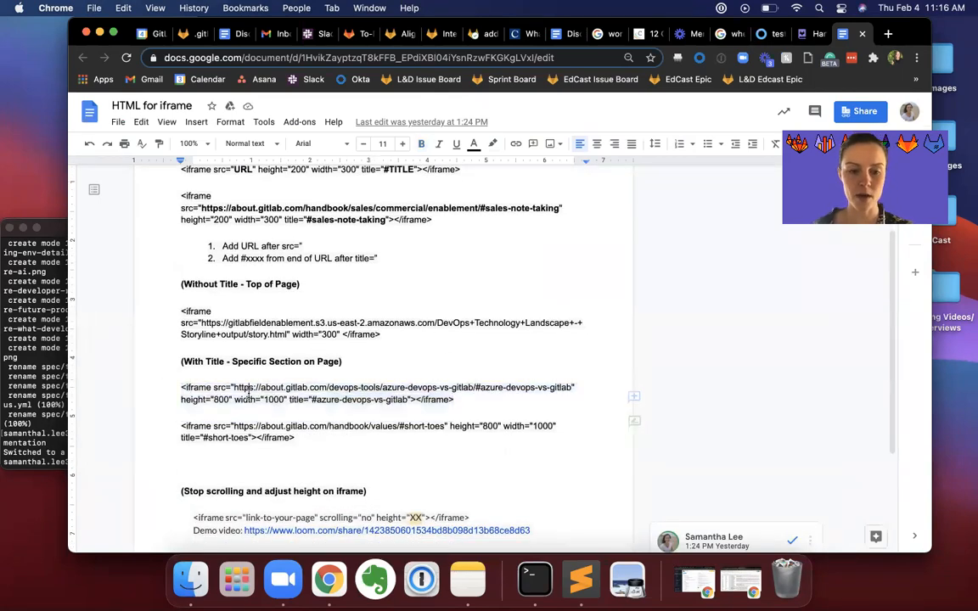
scroll(490, 364, up, 1)
Step: Search Google for "iframes" in a new browser tab and open the W3Schools HTML iframe tag page
click(887, 34)
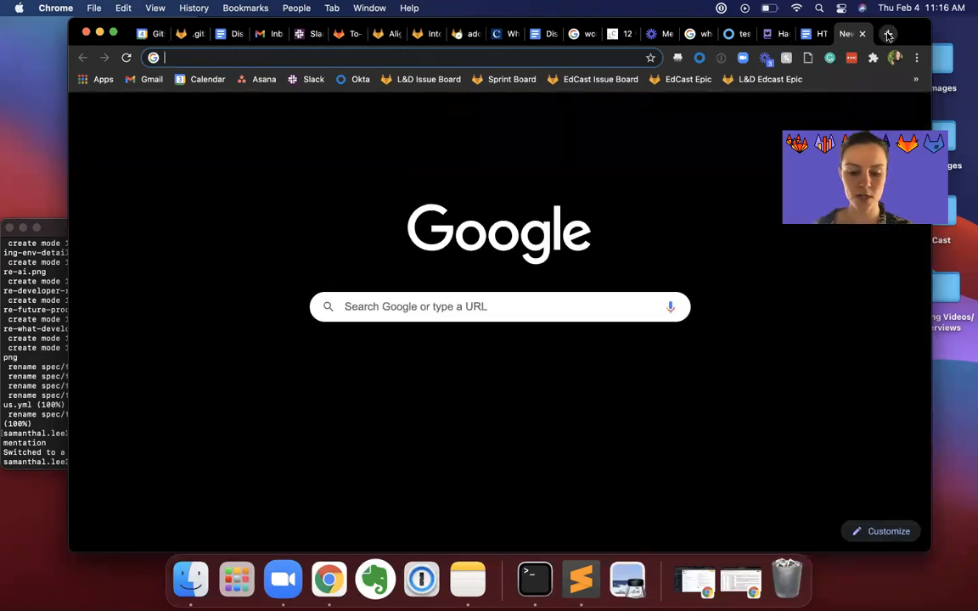
text(iframes)
key(Return)
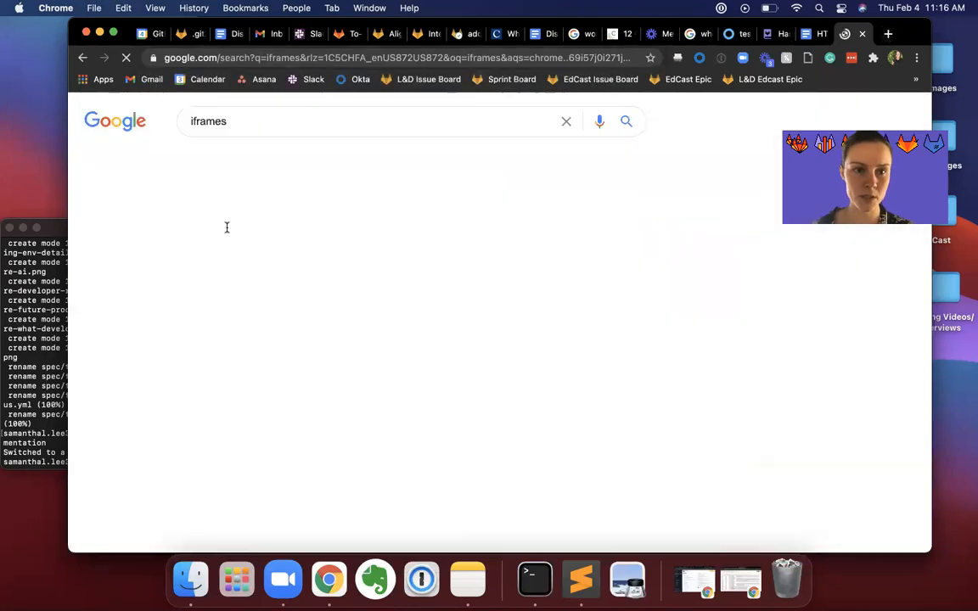
scroll(243, 396, down, 3)
scroll(244, 397, down, 1)
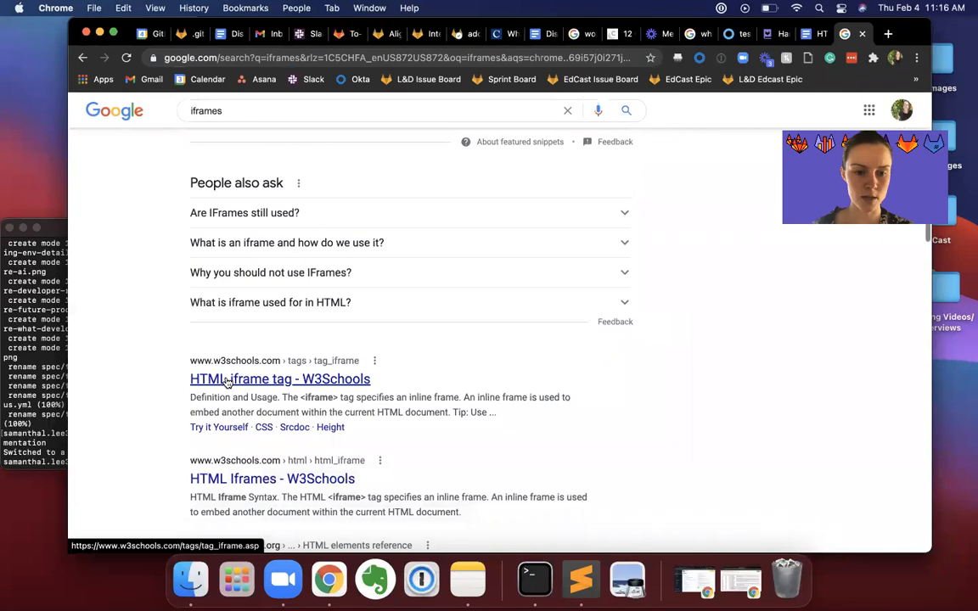
click(227, 382)
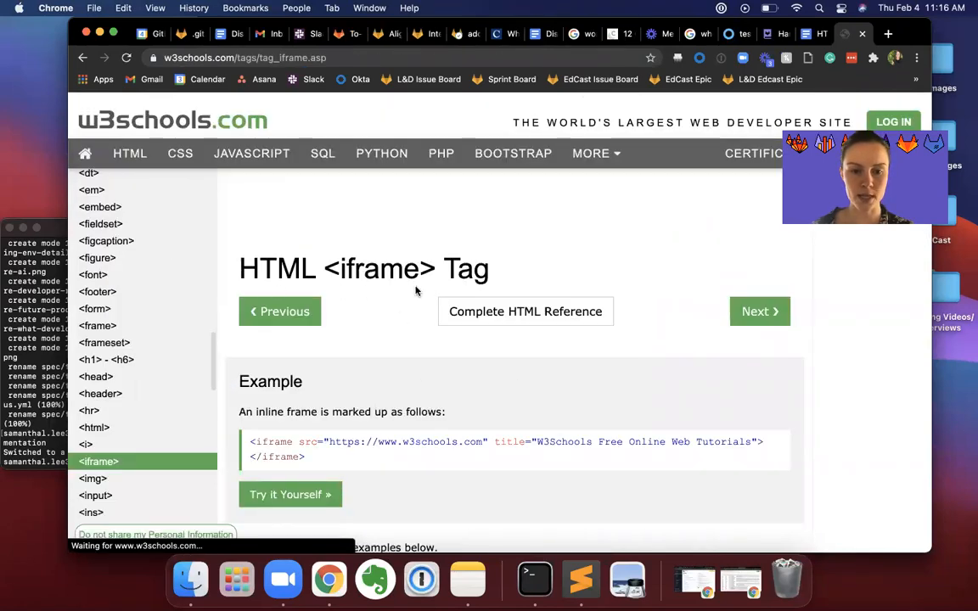
Step: Examine the example inline frame markup on W3Schools, highlighting its opening and closing iframe tags
scroll(375, 279, down, 1)
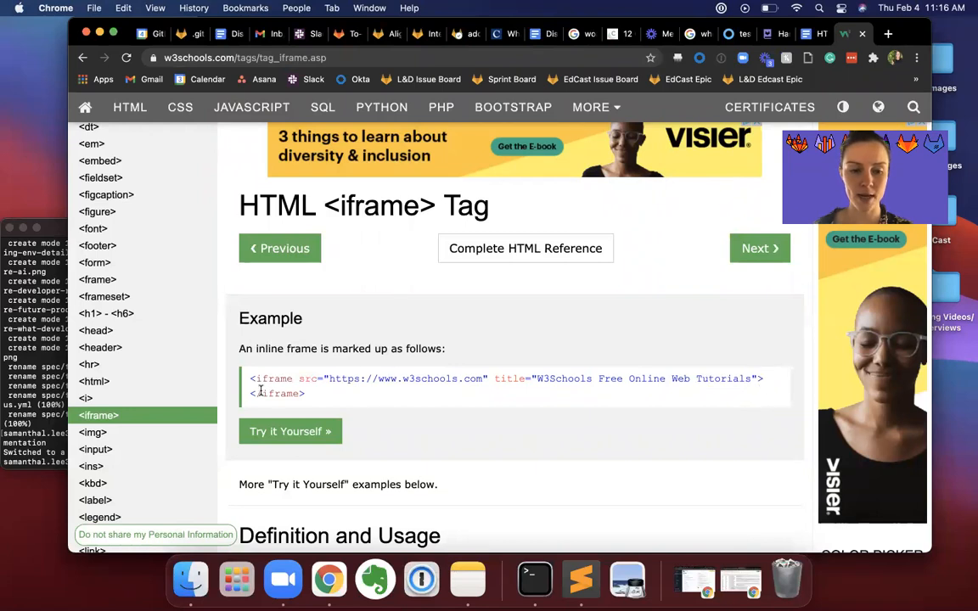
drag(255, 379, 293, 379)
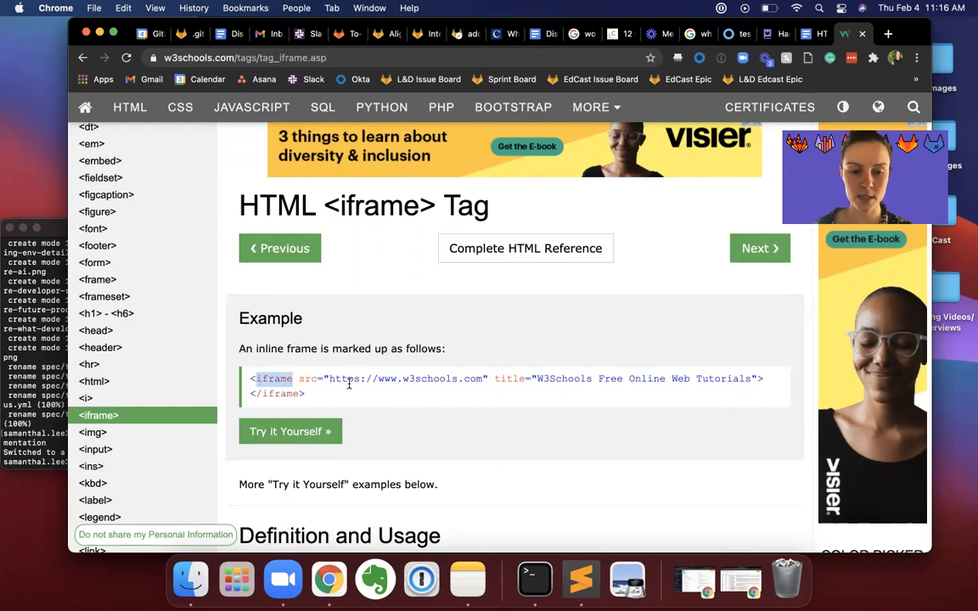
click(259, 396)
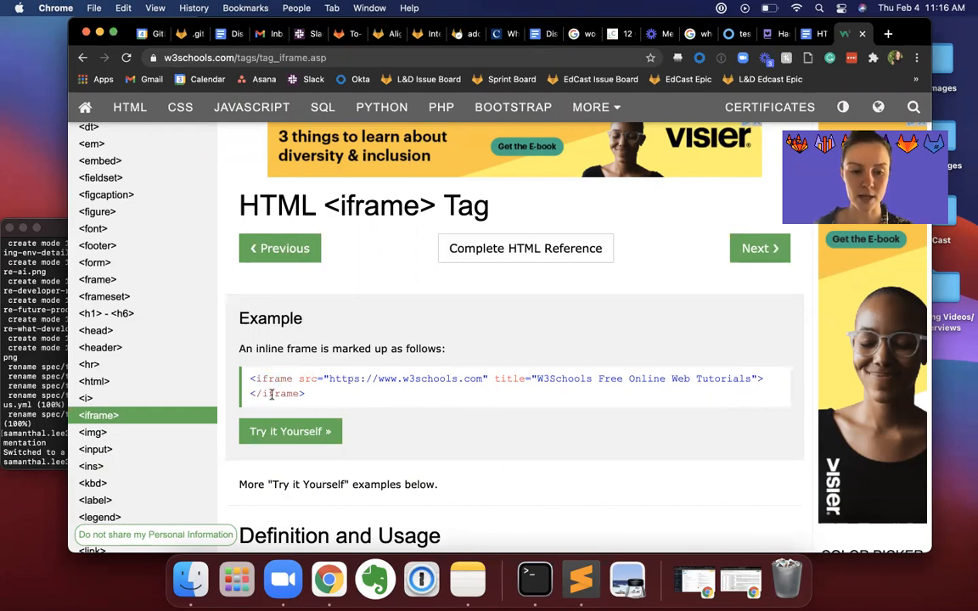
drag(255, 394, 264, 395)
click(301, 394)
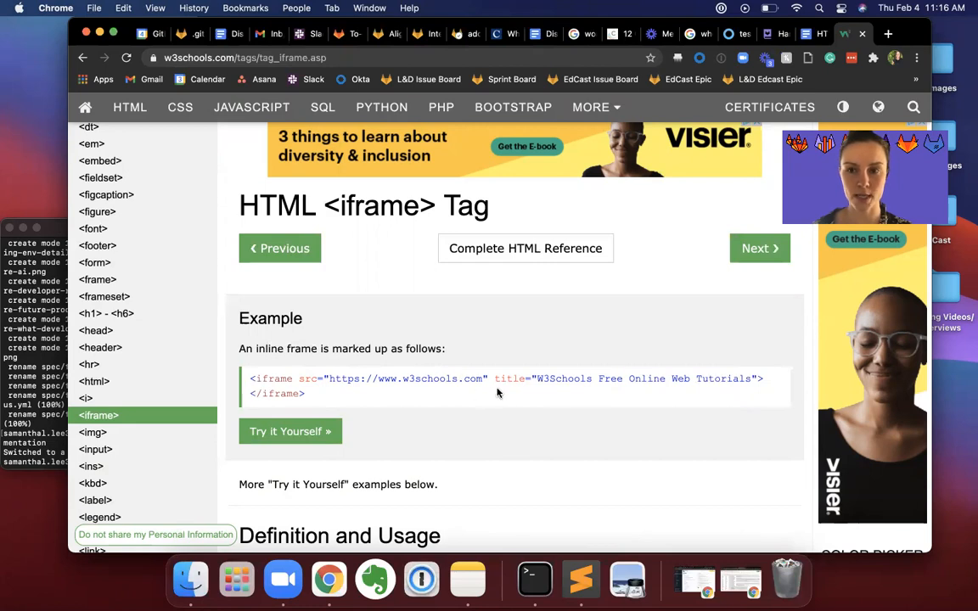
Step: Copy the handbook values #short-toes iframe code, with height 800 and width 1000, from the "HTML for iframe" Google doc
click(817, 35)
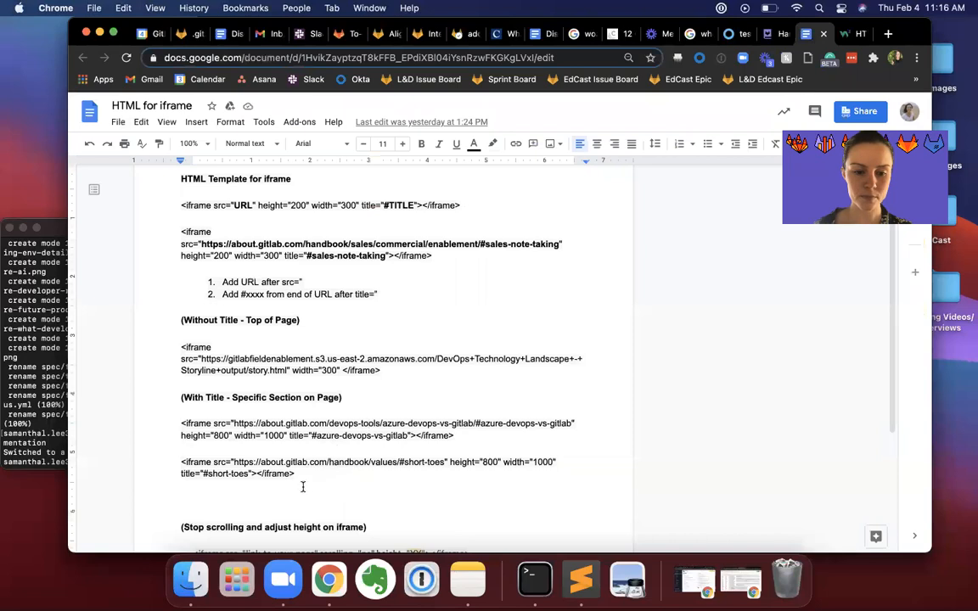
drag(298, 474, 174, 459)
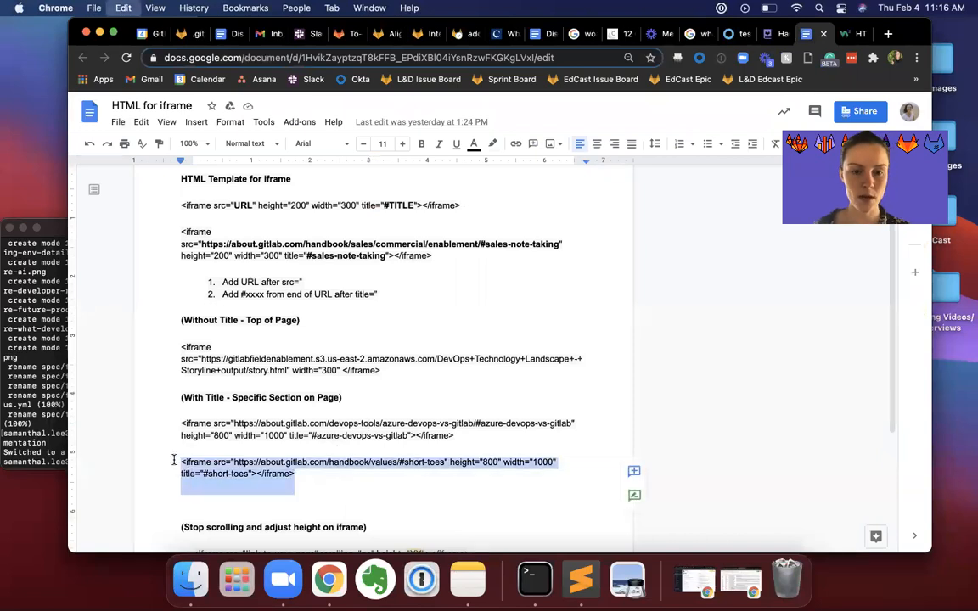
click(340, 392)
Step: Switch to the Articulate Rise lesson and open the Vimeo embed block for editing
click(730, 34)
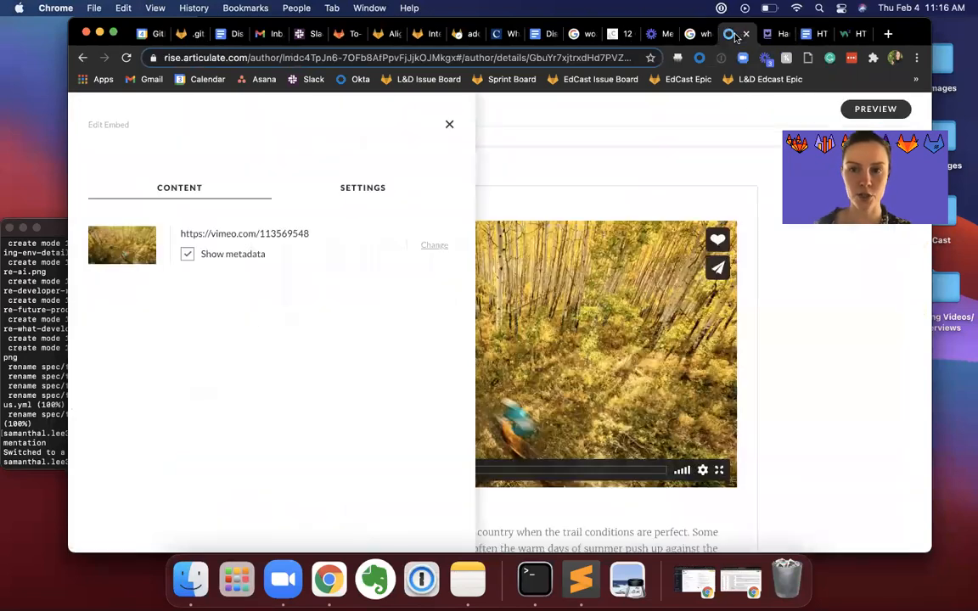
click(550, 203)
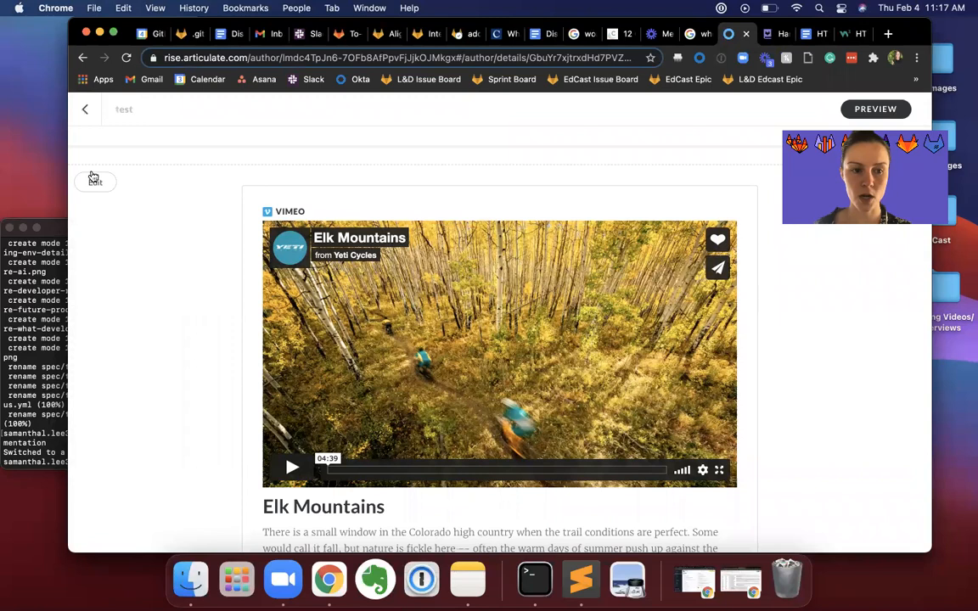
click(95, 184)
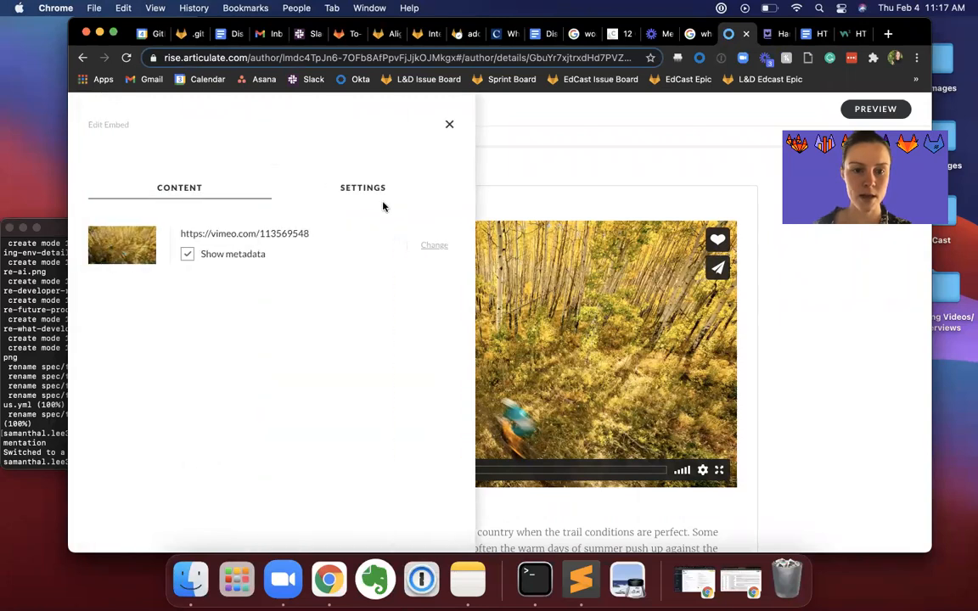
click(431, 247)
click(282, 248)
key(cmd+v)
scroll(267, 249, left, 10)
scroll(266, 249, right, 2)
scroll(266, 248, right, 4)
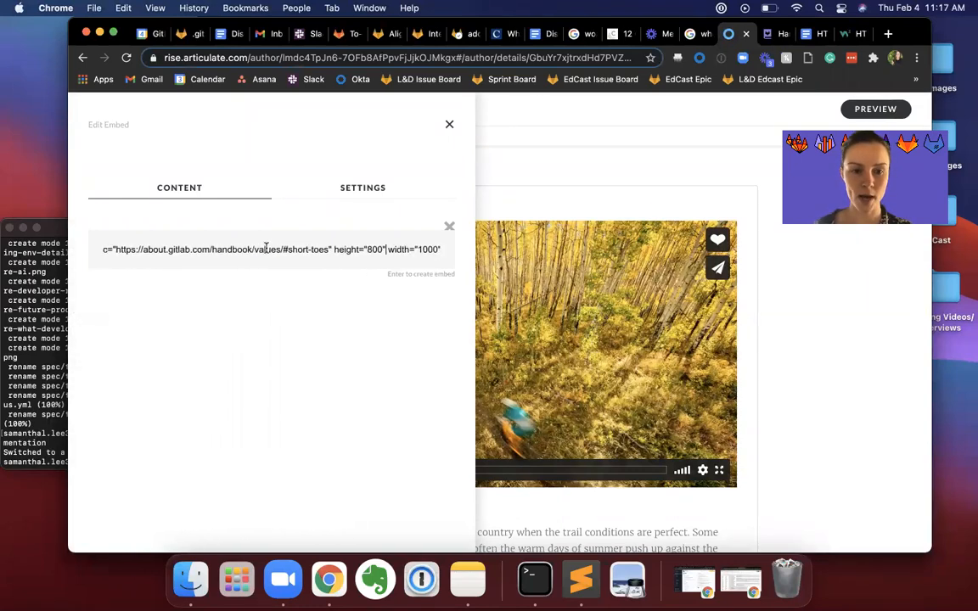
scroll(265, 247, right, 3)
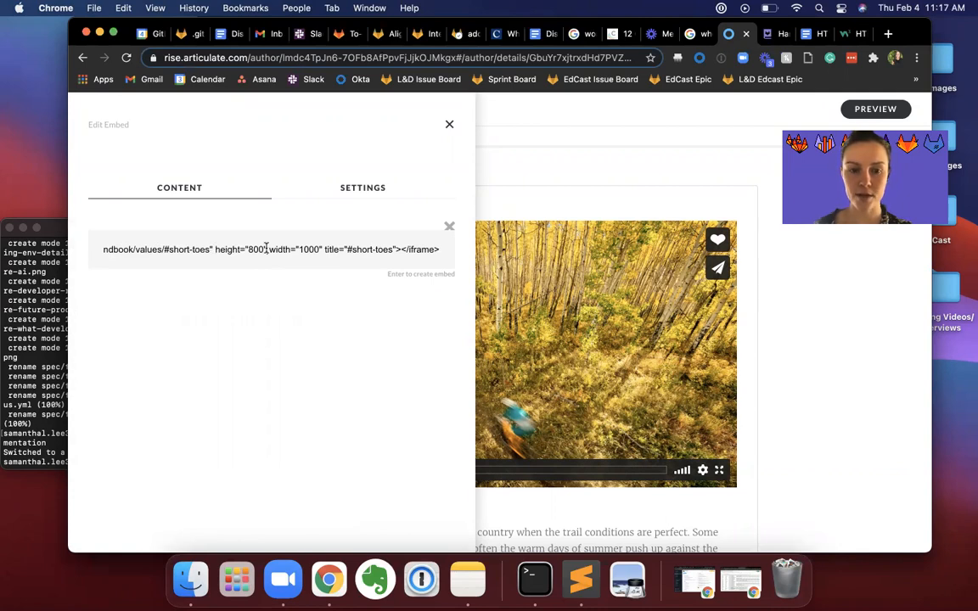
click(268, 247)
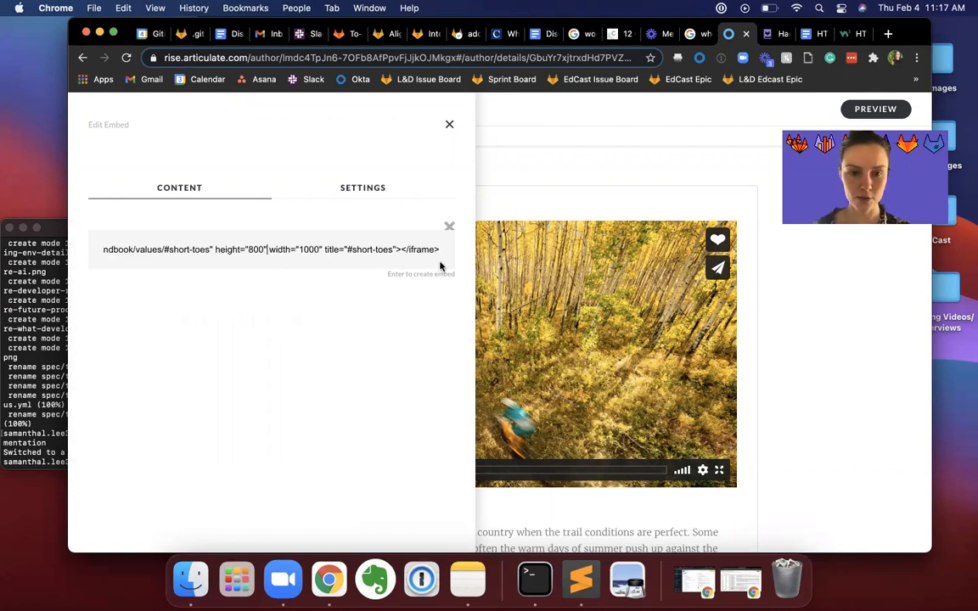
click(401, 340)
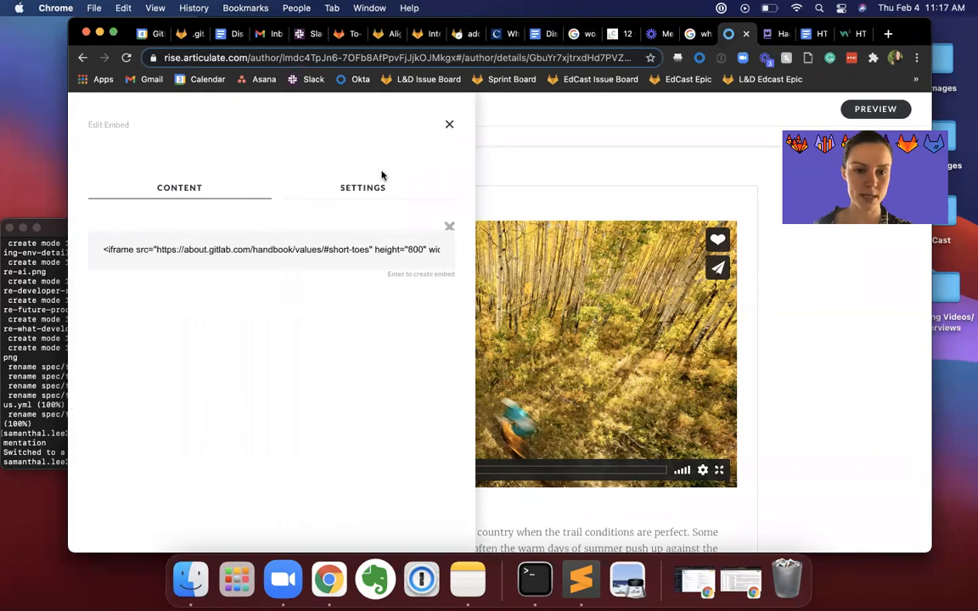
click(450, 125)
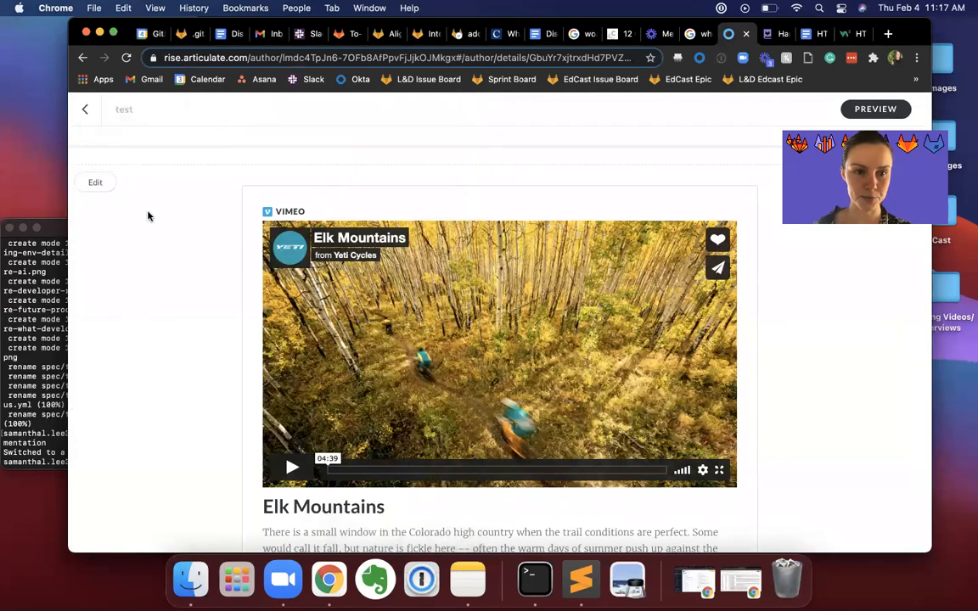
Step: Replace the block's Vimeo embed with the copied handbook values #short-toes iframe code, with height 800 and width 1000
click(96, 183)
click(434, 246)
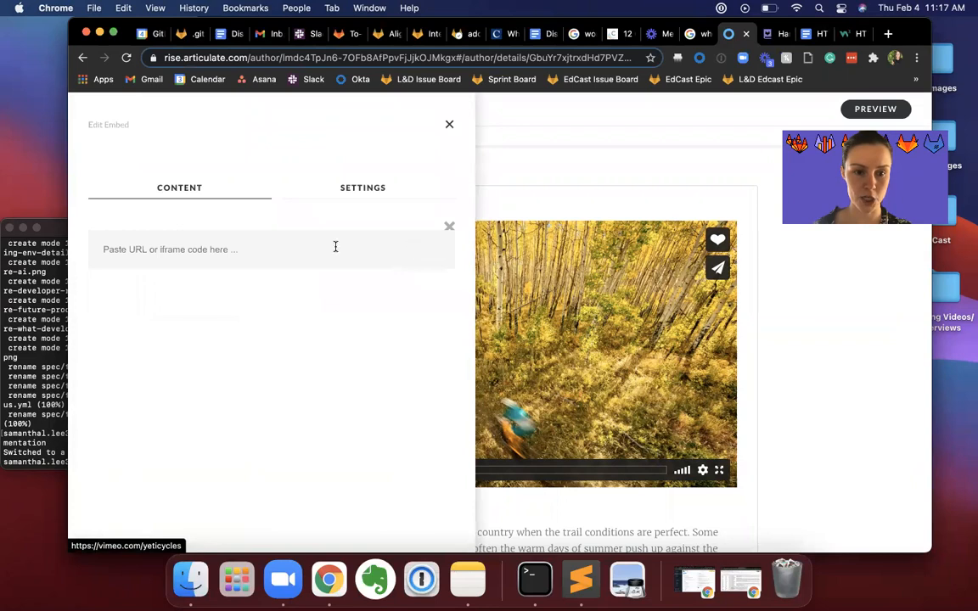
click(360, 189)
click(177, 173)
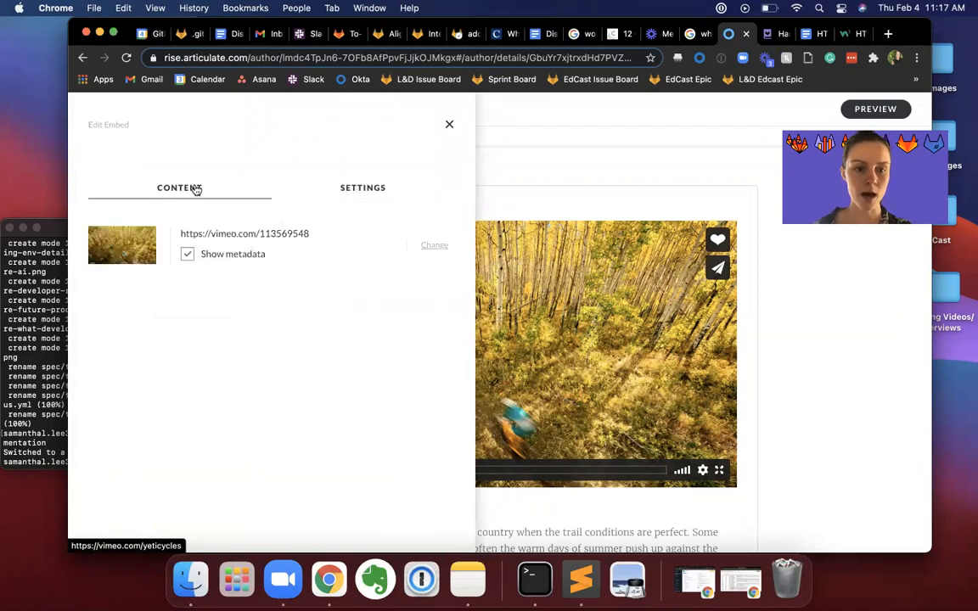
click(434, 247)
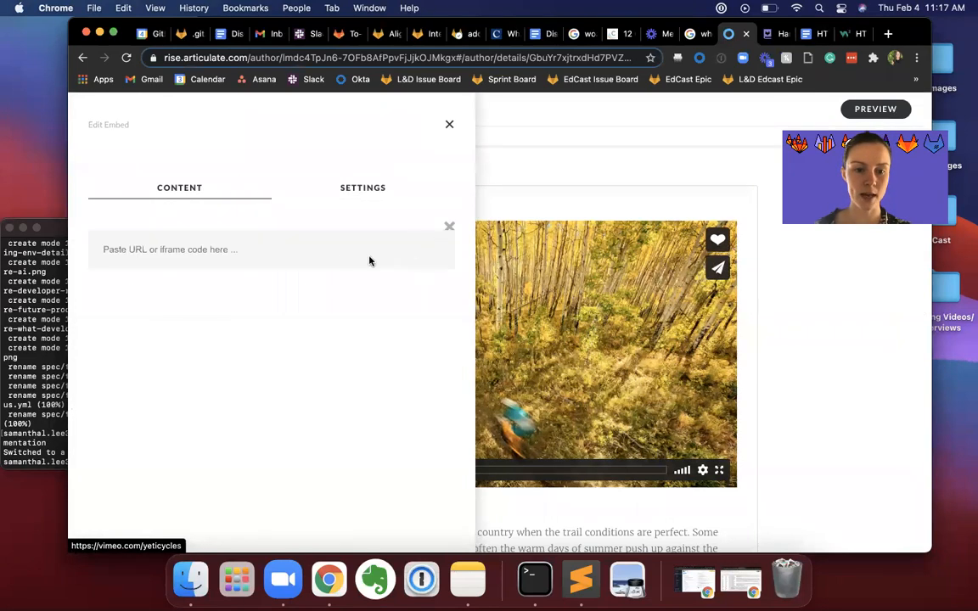
scroll(341, 327, down, 1)
scroll(765, 445, down, 1)
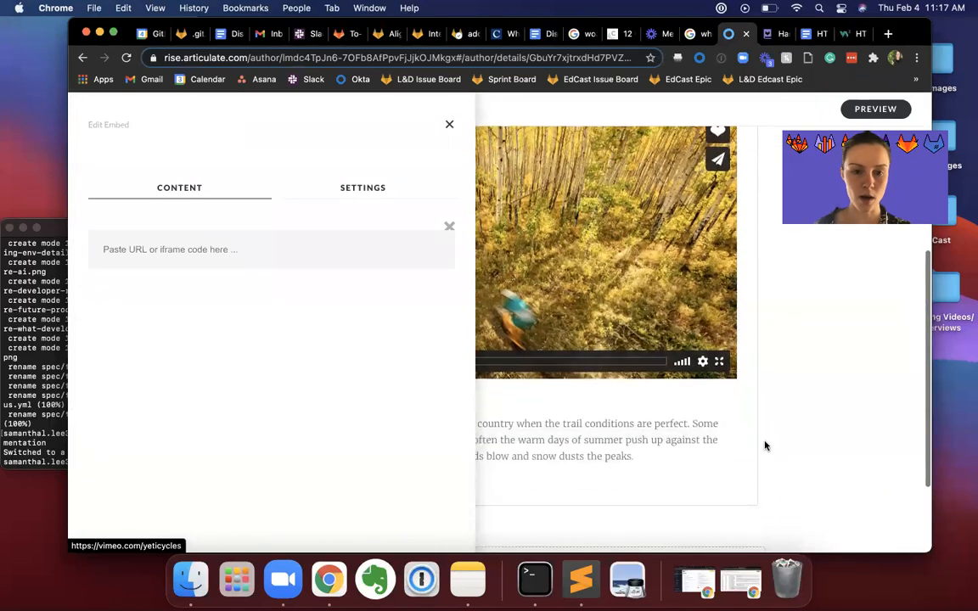
key(super+v)
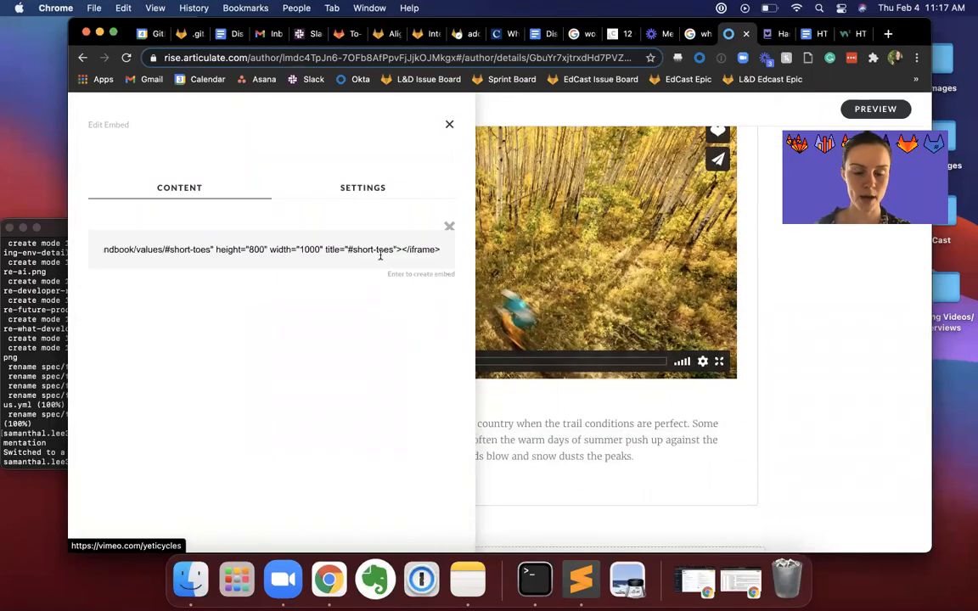
key(Return)
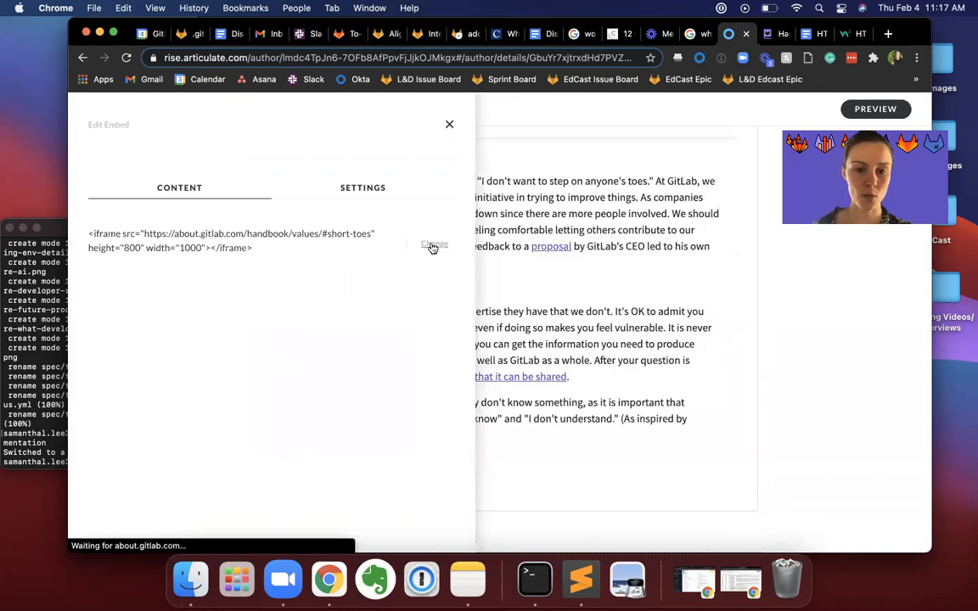
drag(252, 248, 89, 232)
key(cmd+c)
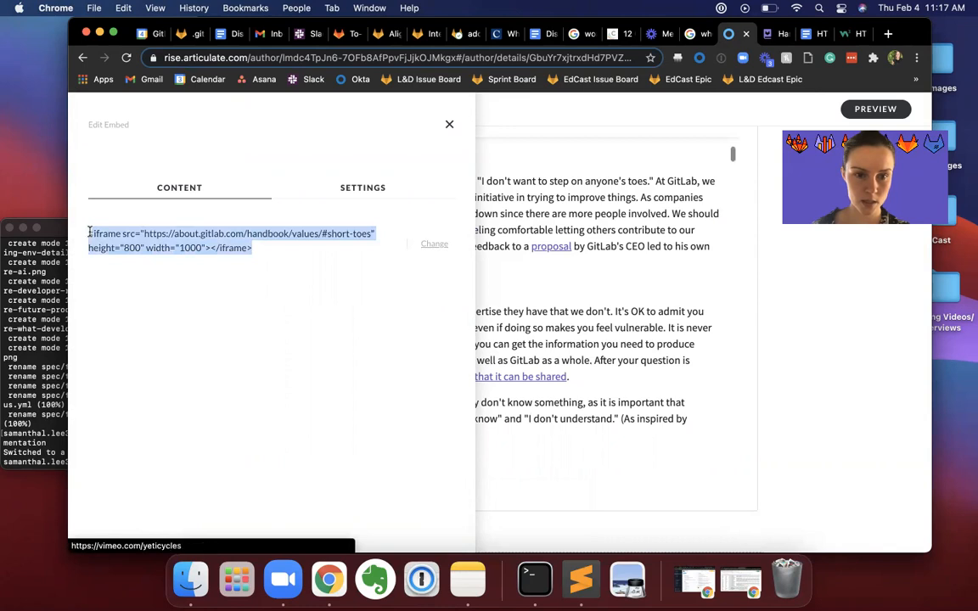
click(437, 245)
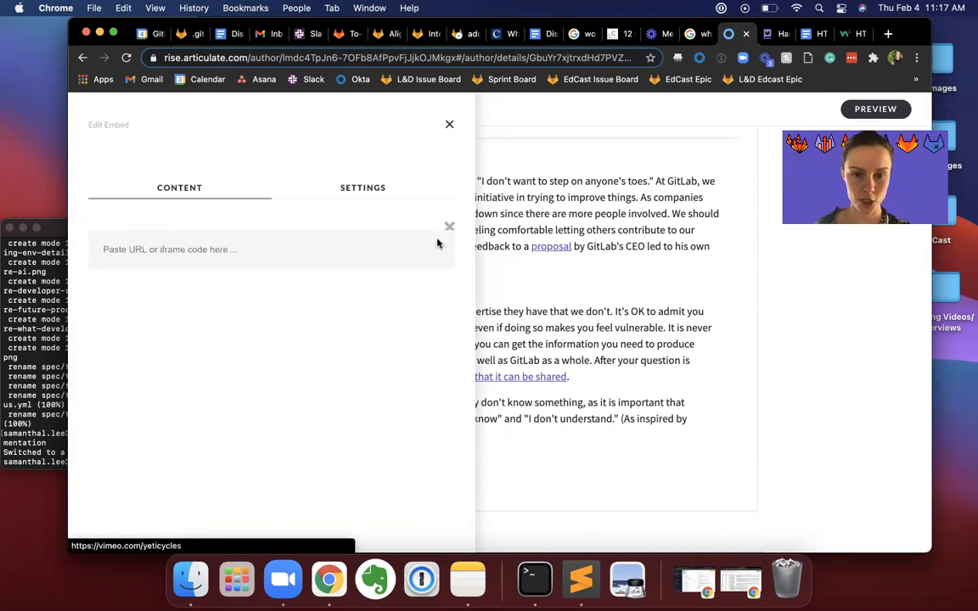
key(cmd+v)
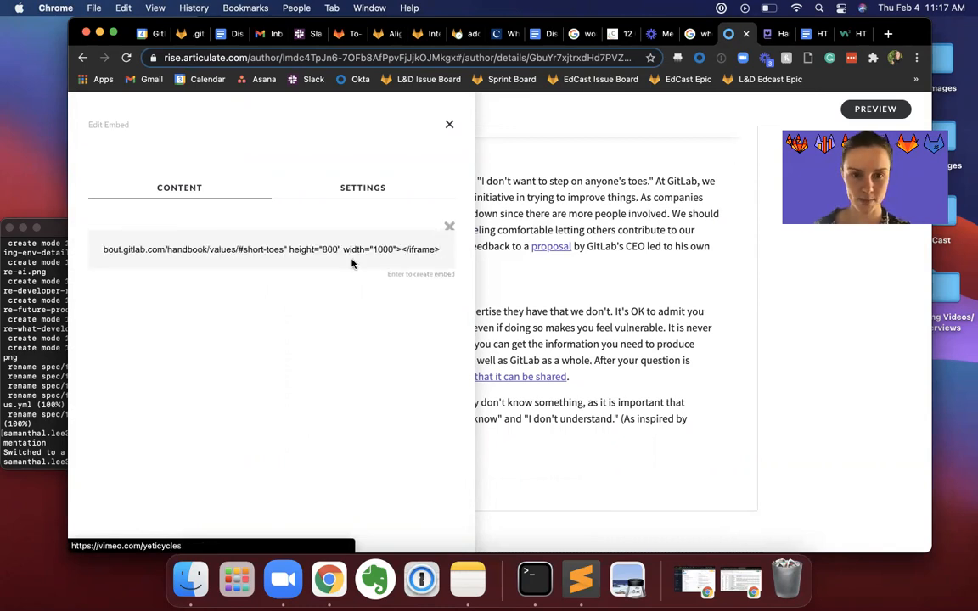
click(449, 124)
Step: Look through the embedded GitLab Values page from the Short toes section up to its heading
scroll(449, 290, up, 15)
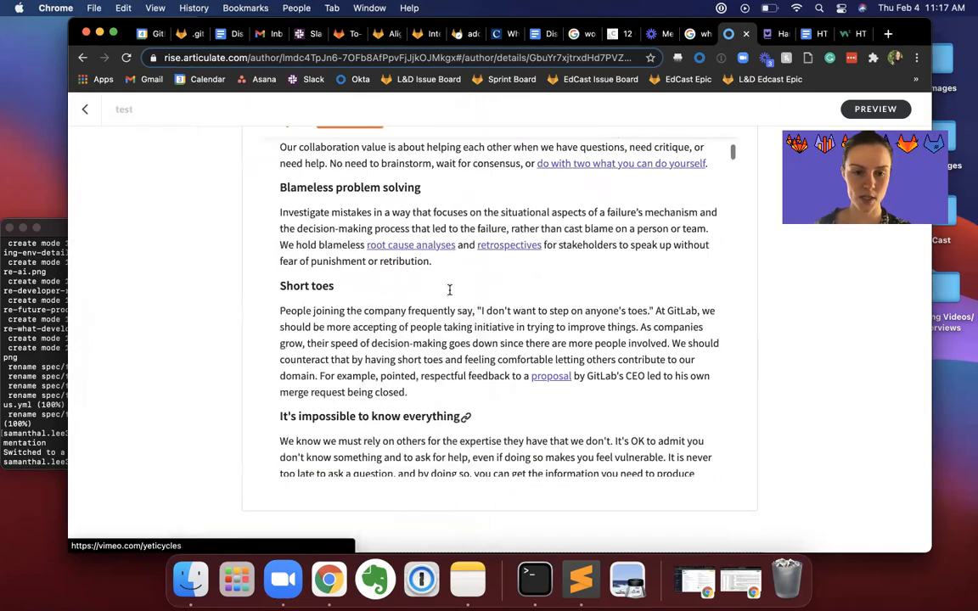
scroll(449, 289, up, 12)
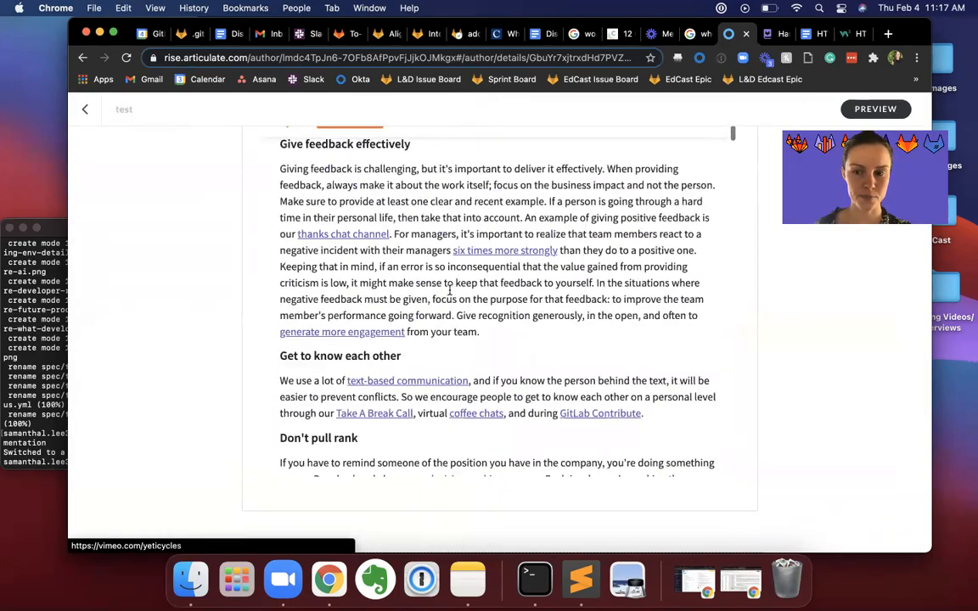
click(440, 333)
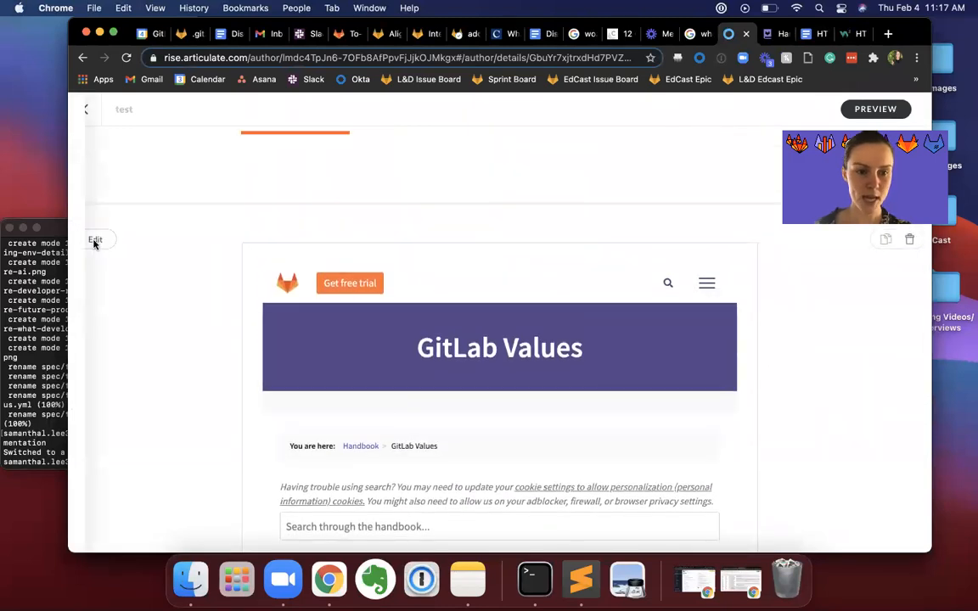
click(94, 241)
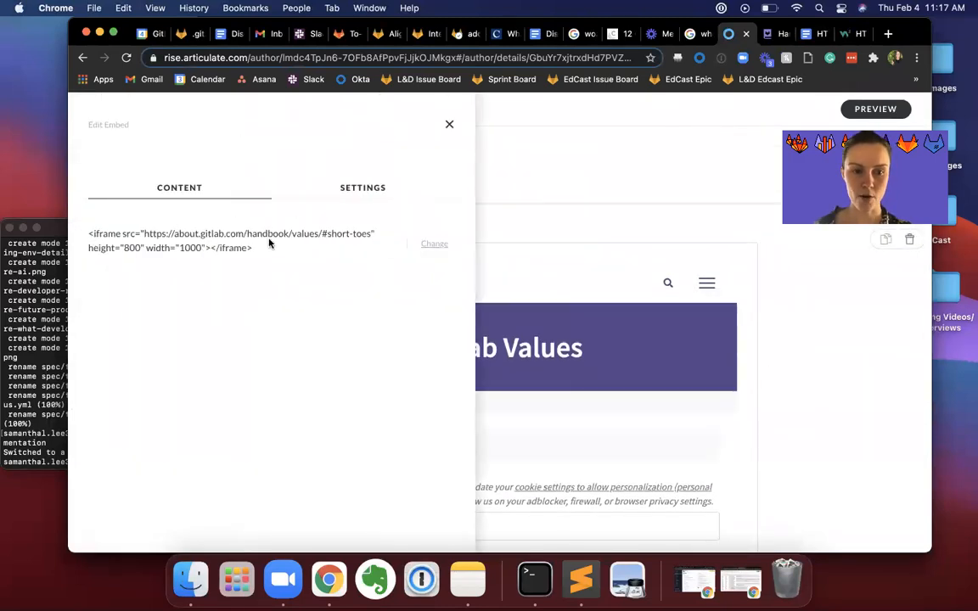
click(433, 244)
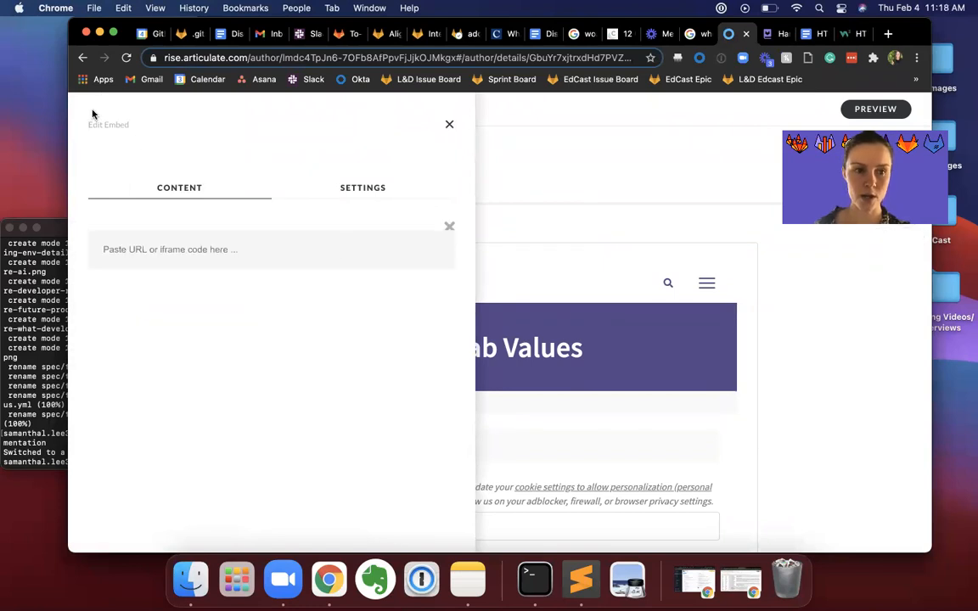
click(449, 125)
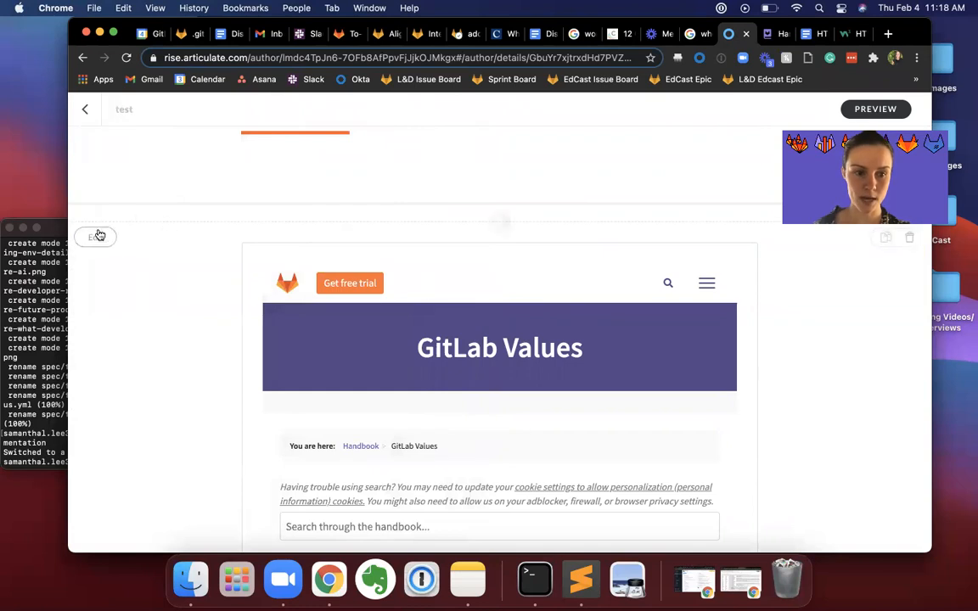
Step: Copy the embed block's #short-toes iframe code and resubmit it with height 800 and width 1000
click(96, 238)
triple_click(140, 233)
key(super+c)
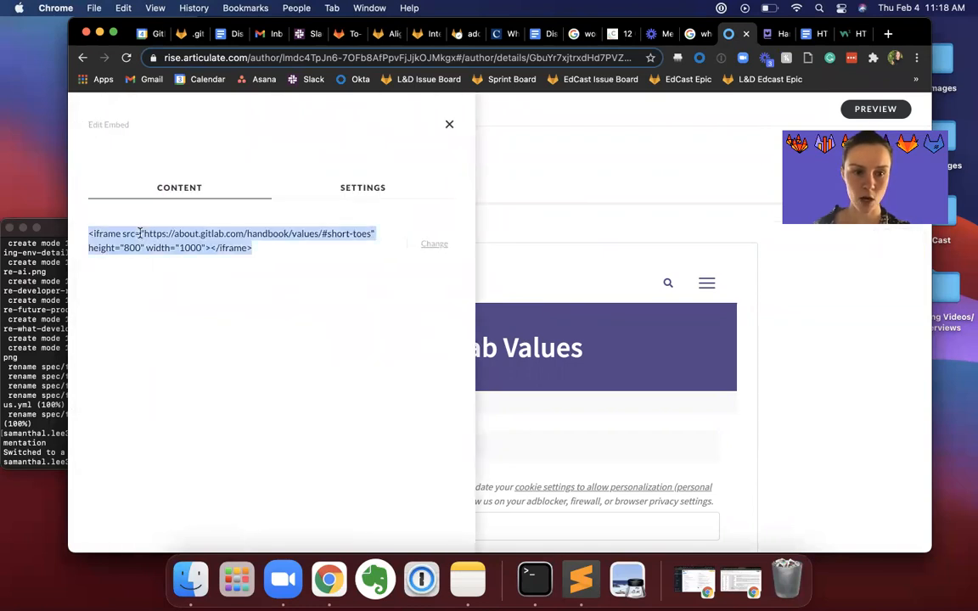
click(431, 244)
key(super+v)
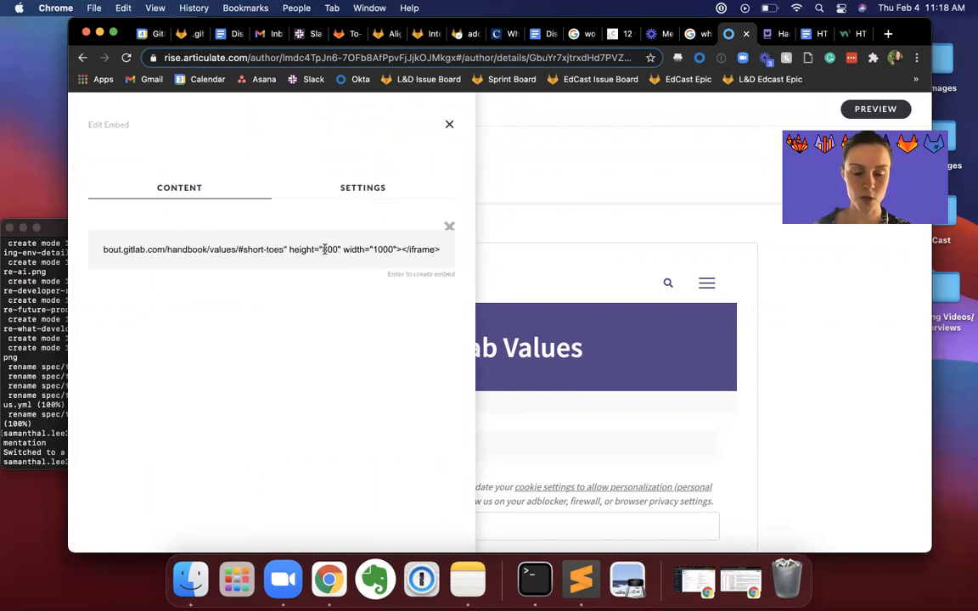
scroll(324, 248, left, 2)
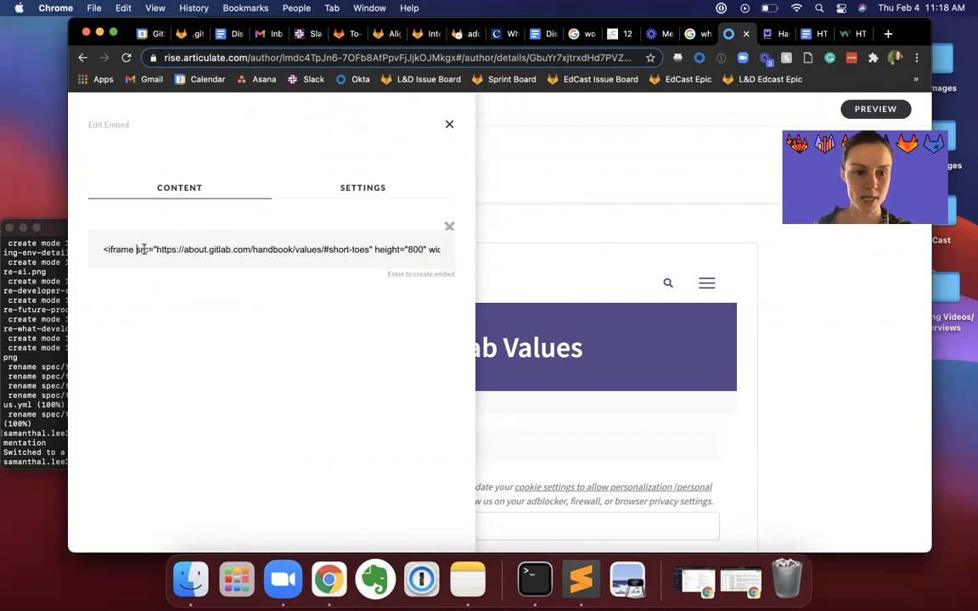
scroll(137, 247, right, 1)
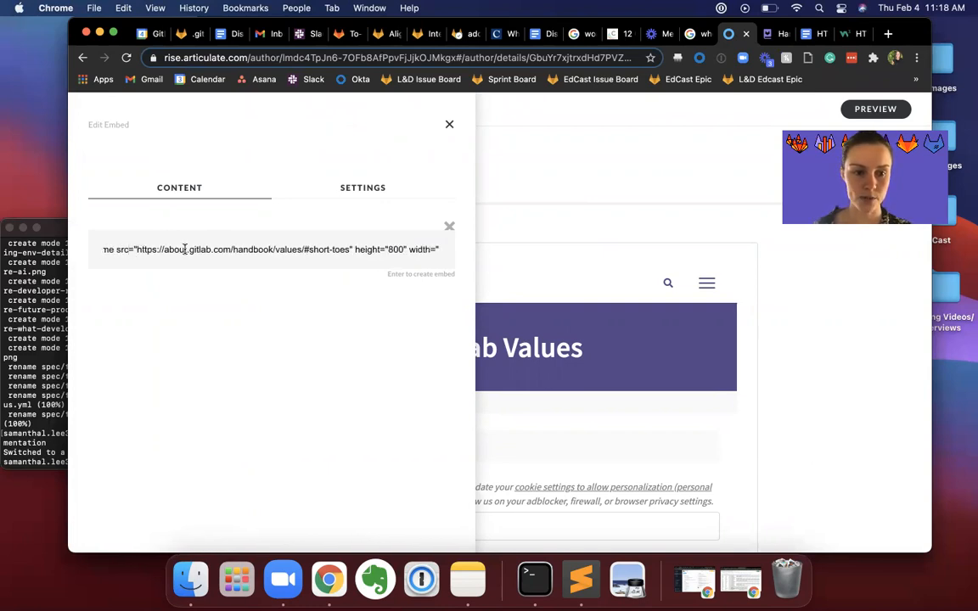
scroll(180, 249, right, 3)
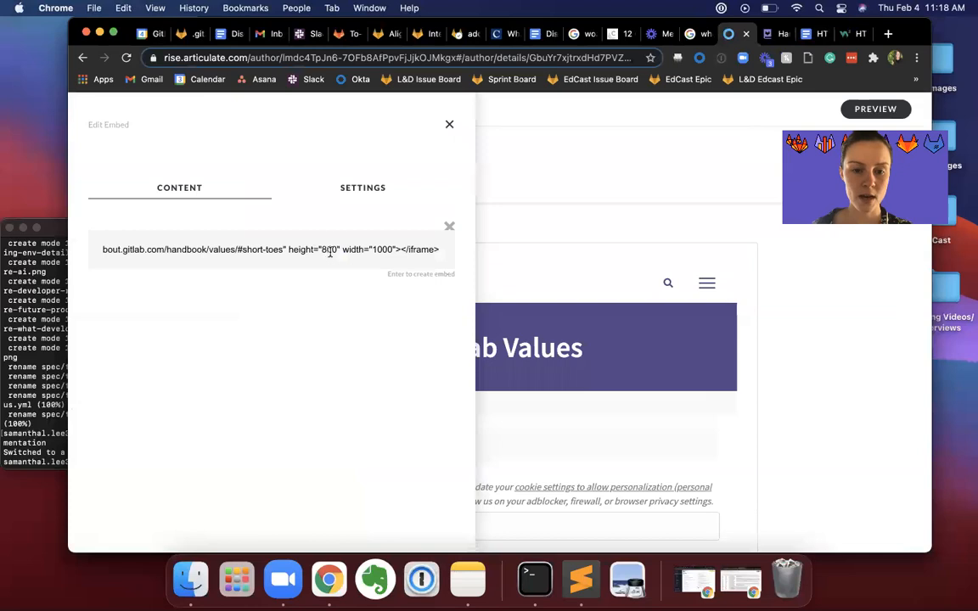
key(Return)
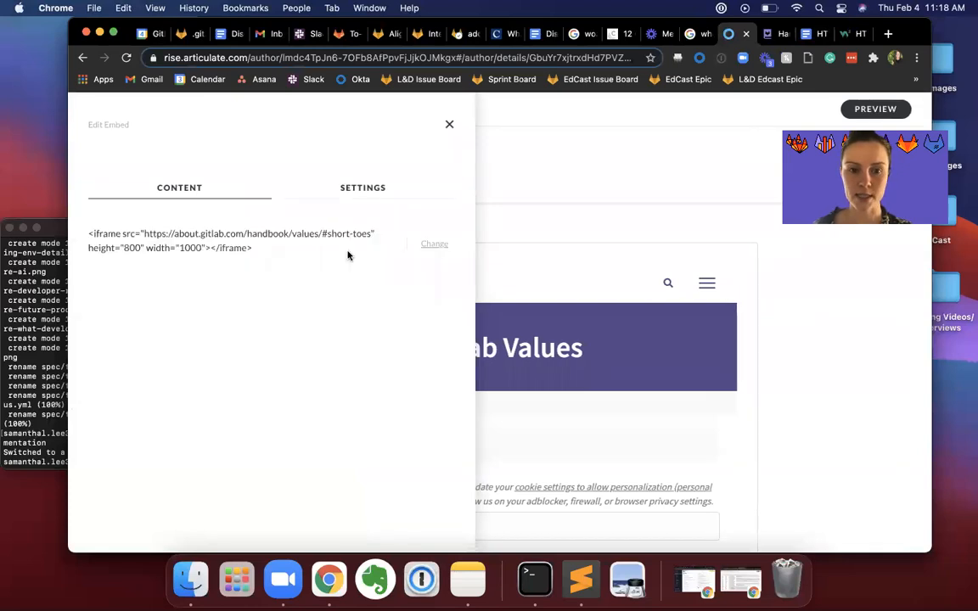
Step: Copy the #short-toes iframe code back into the embed's code entry and delete its width attribute
triple_click(316, 236)
key(super+c)
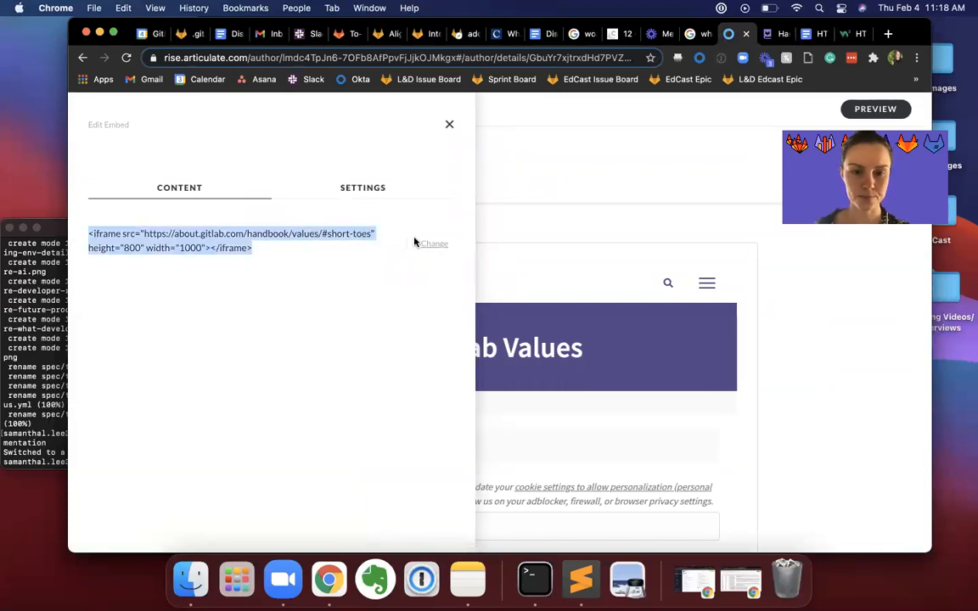
click(431, 243)
click(338, 246)
key(super+v)
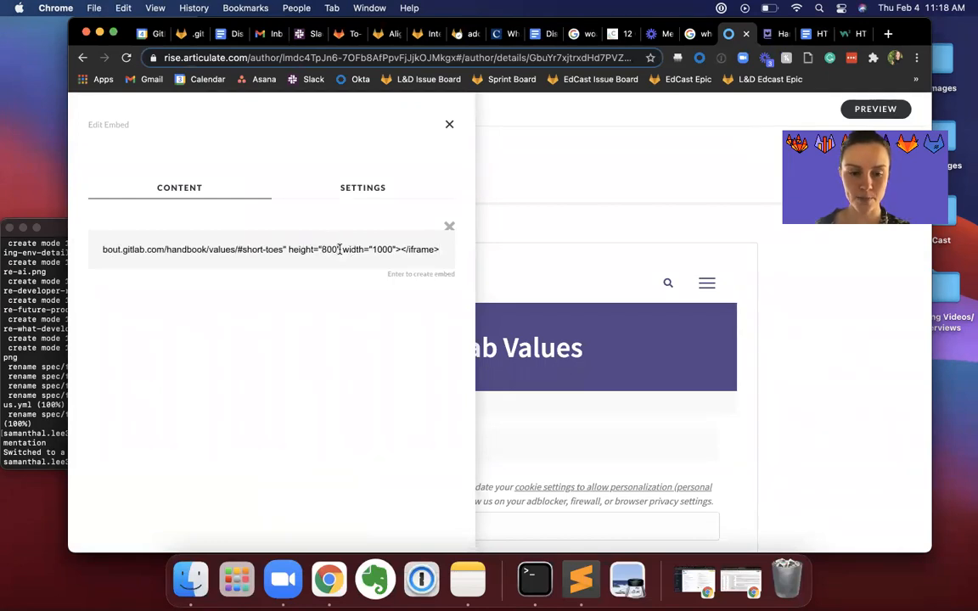
key(BackSpace)
key(BackSpace)
key(BackSpace)
key(BackSpace)
key(BackSpace)
key(BackSpace)
key(BackSpace)
key(BackSpace)
key(BackSpace)
key(BackSpace)
key(BackSpace)
key(BackSpace)
key(BackSpace)
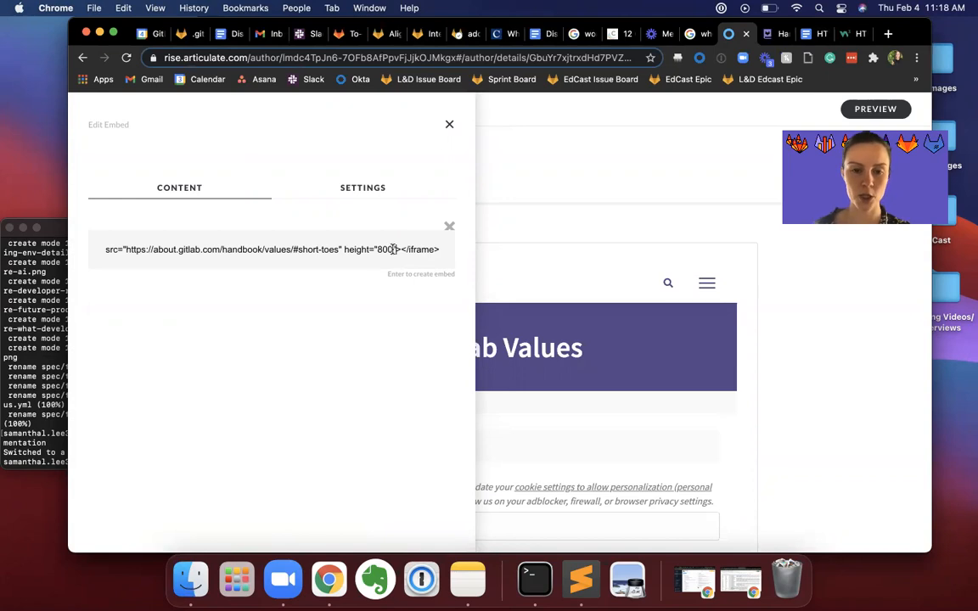
Step: Set the iframe height to 10 and create the embed
key(BackSpace)
key(BackSpace)
key(BackSpace)
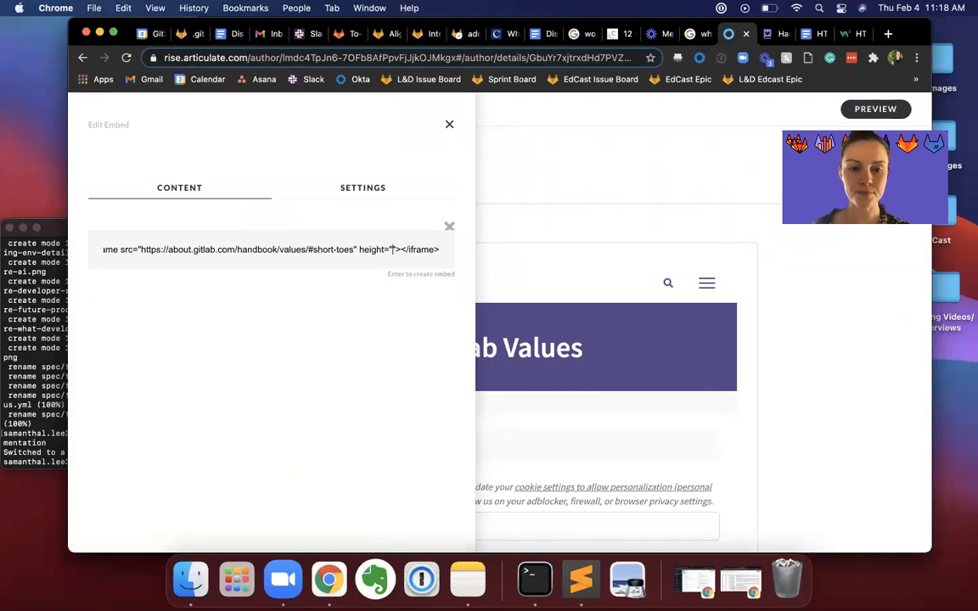
text(10)
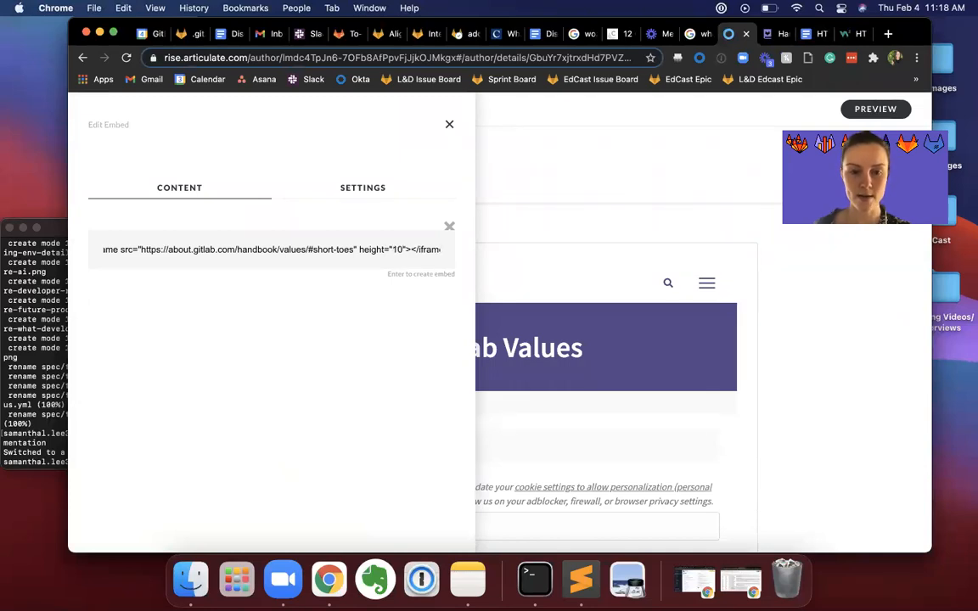
key(Return)
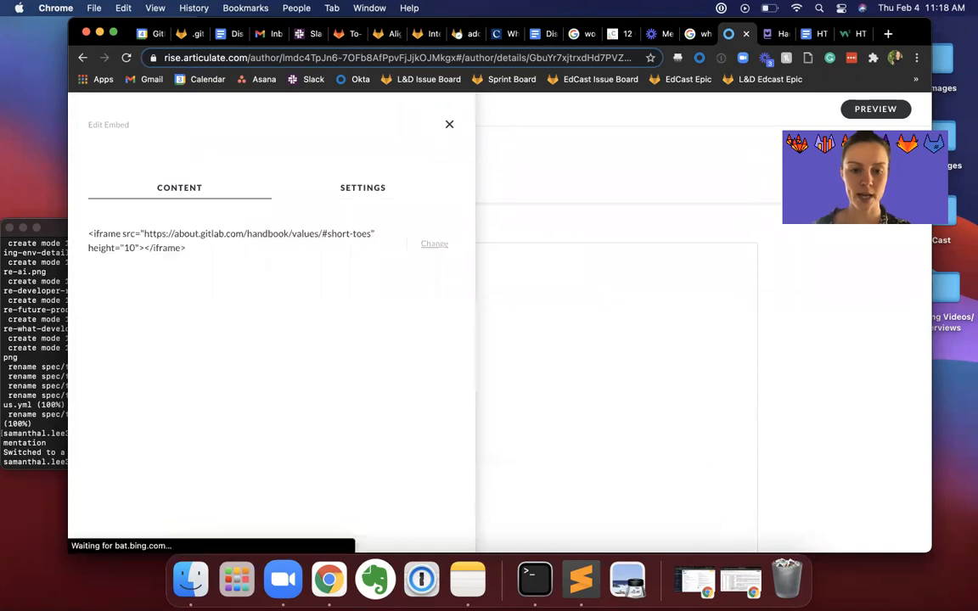
Step: Close the embed editing and look through the embedded Values page around the Short toes section up to its heading
click(594, 225)
scroll(538, 375, down, 1)
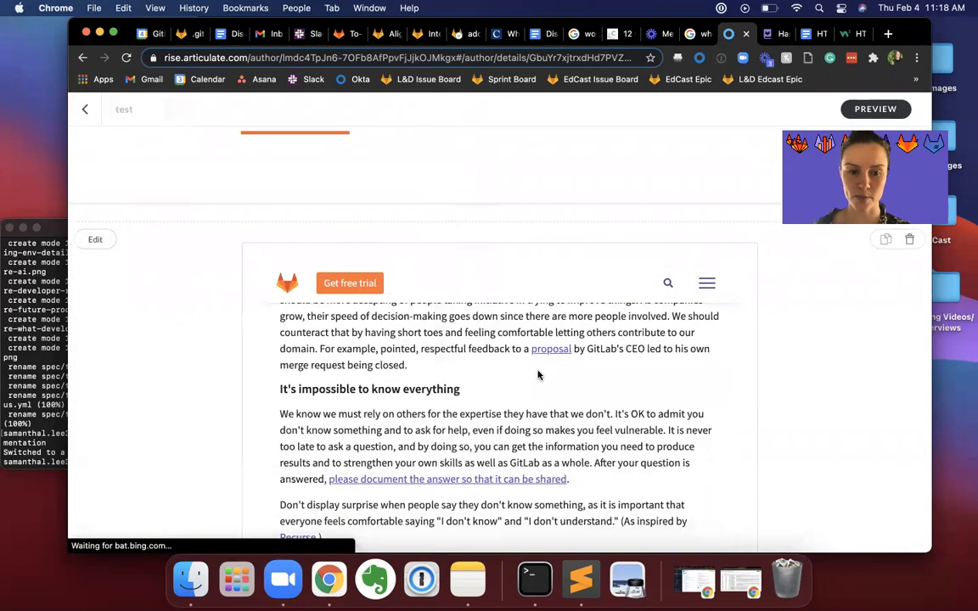
scroll(825, 420, down, 3)
scroll(825, 420, up, 2)
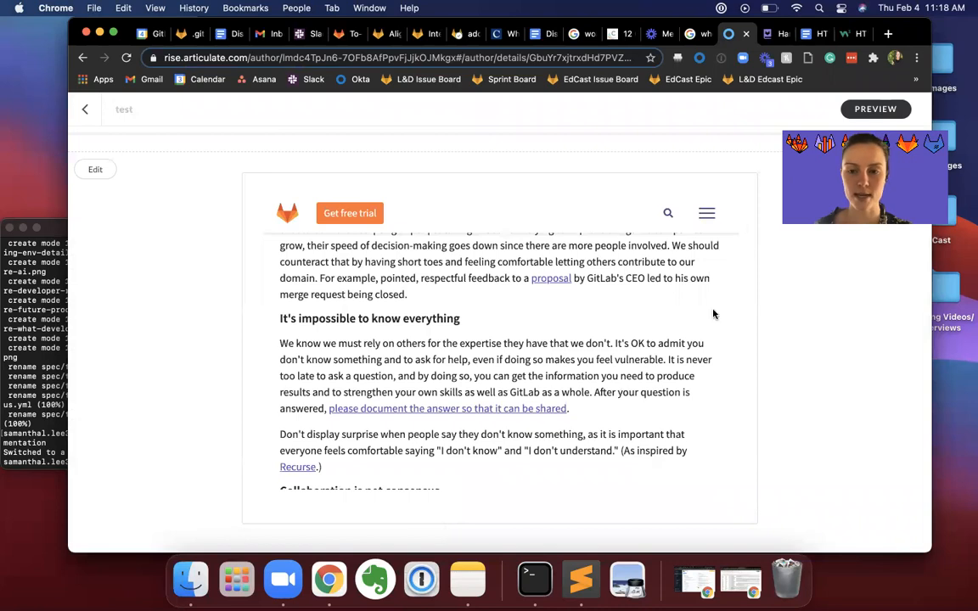
scroll(726, 272, up, 1)
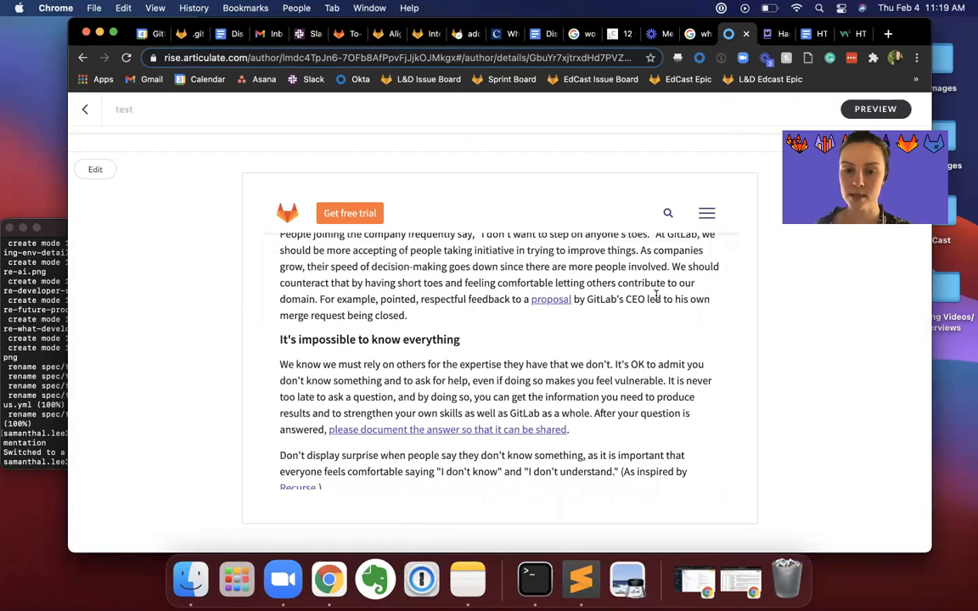
scroll(645, 337, up, 1)
scroll(645, 337, up, 2)
scroll(454, 388, up, 2)
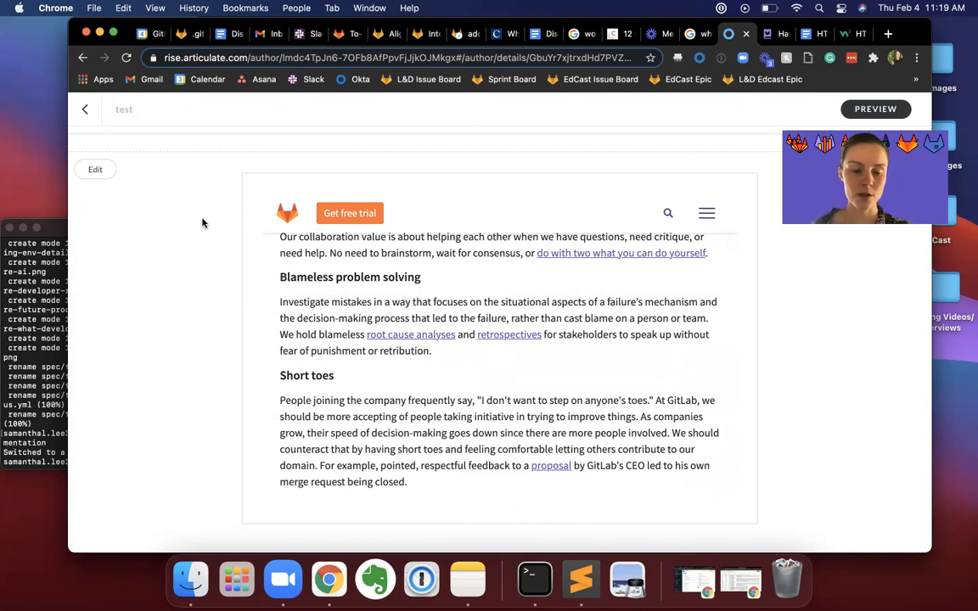
scroll(210, 242, down, 1)
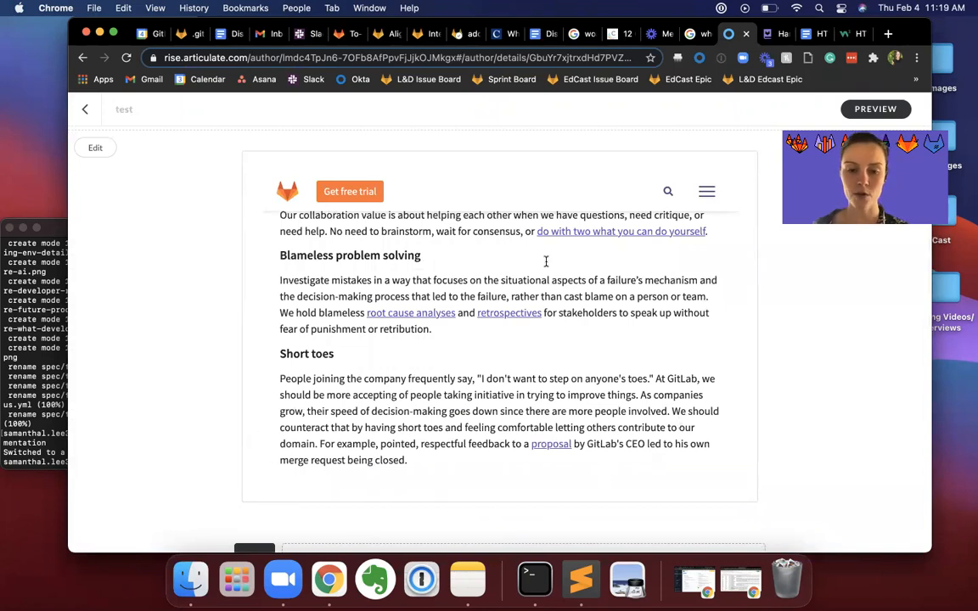
Step: Examine how freely the embedded page scrolls, from the GitLab Values title down through the value sections
scroll(417, 346, up, 2)
scroll(417, 345, down, 15)
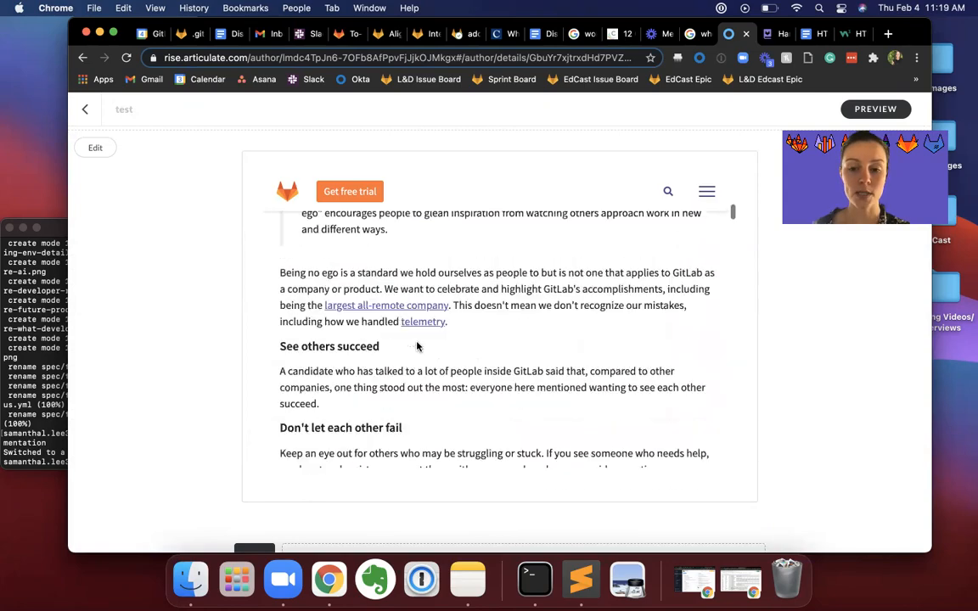
scroll(417, 345, up, 20)
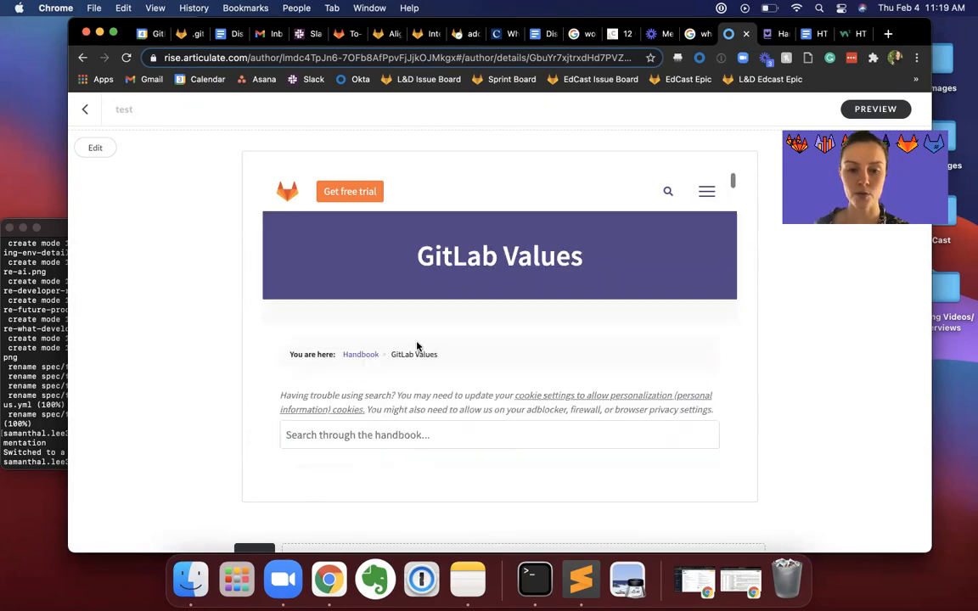
scroll(417, 345, down, 5)
scroll(417, 345, up, 5)
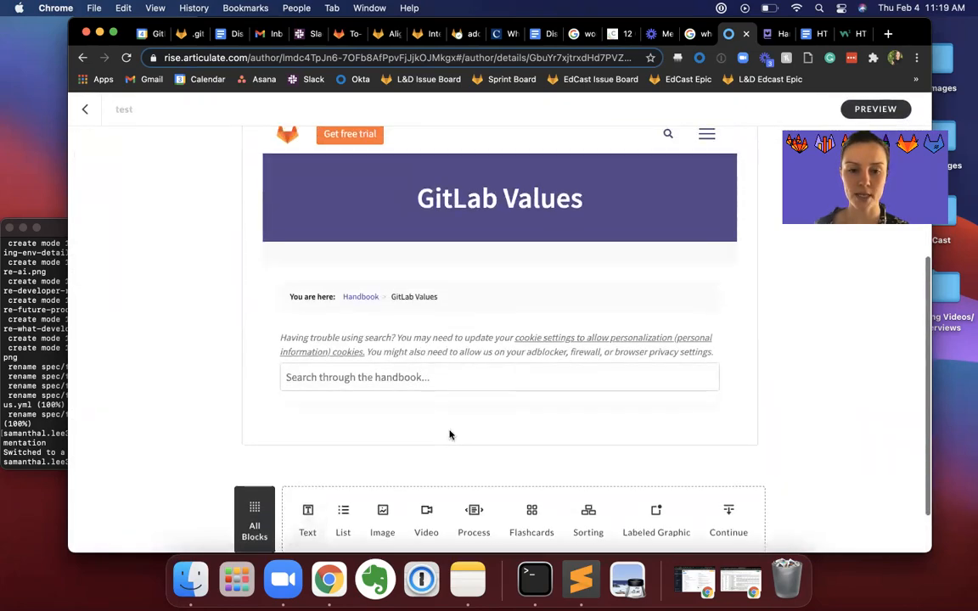
scroll(454, 402, down, 3)
scroll(454, 402, down, 15)
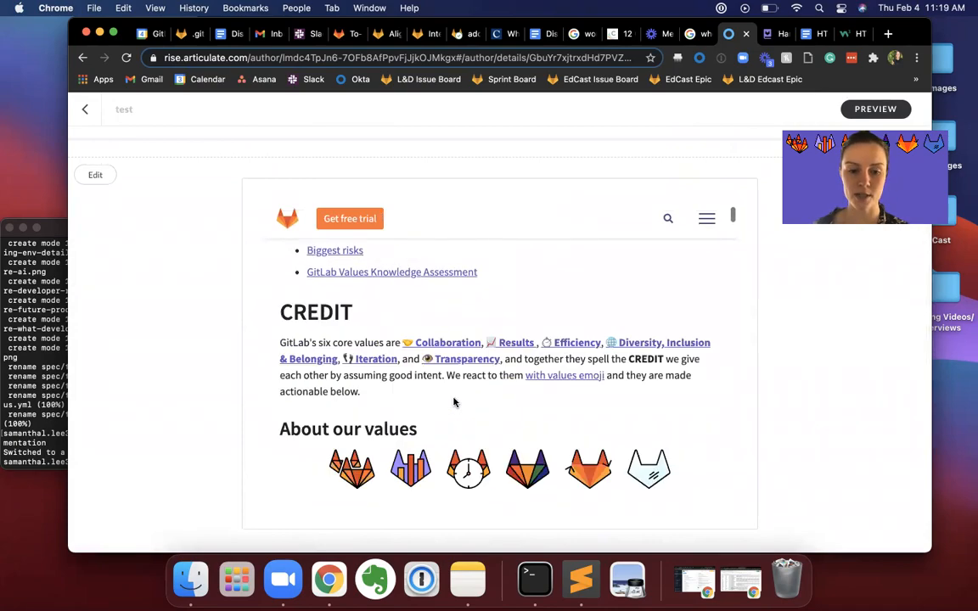
scroll(454, 403, down, 20)
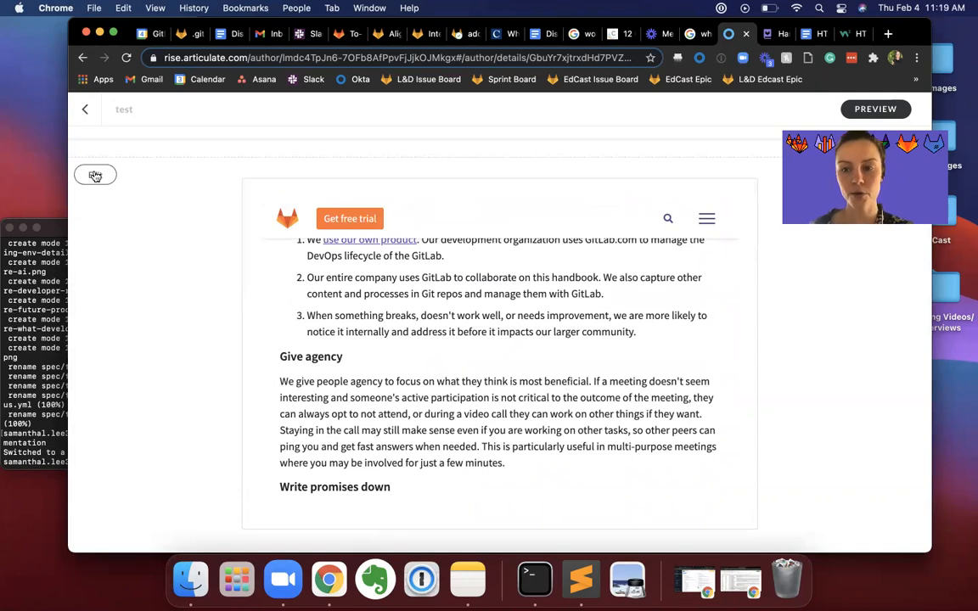
Step: Reopen the embed block for editing and copy its #short-toes iframe code back into the code entry
click(95, 176)
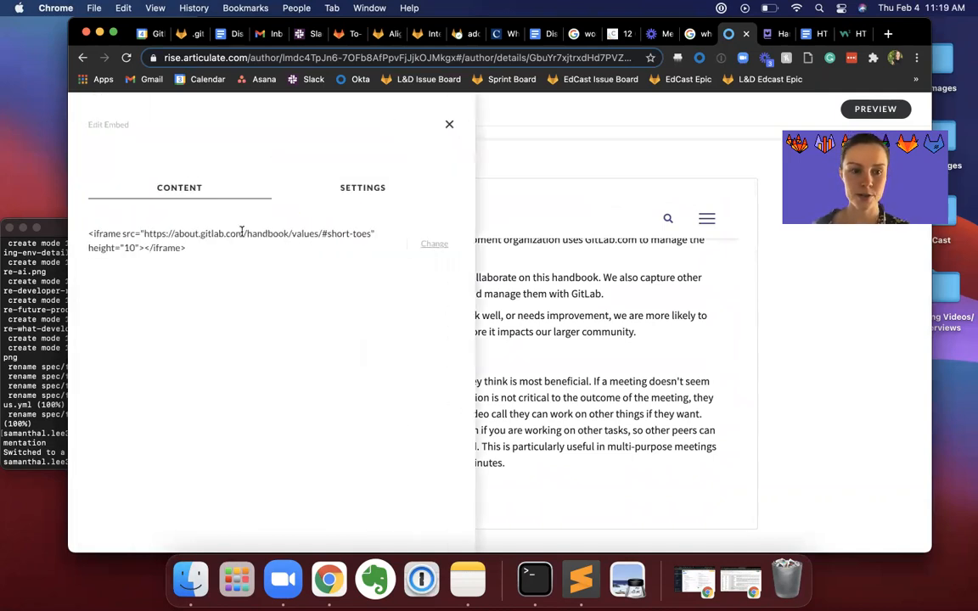
triple_click(242, 231)
key(super+c)
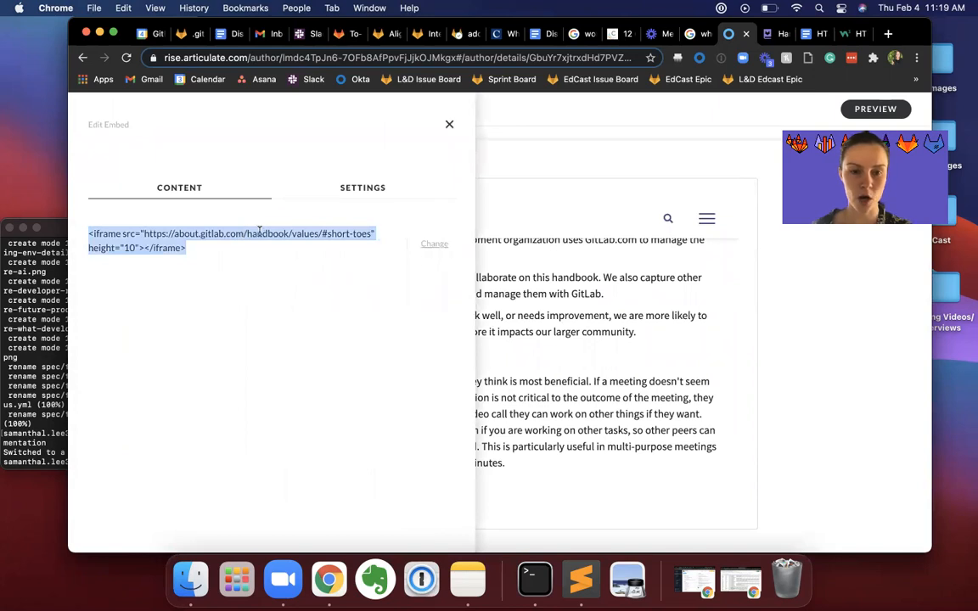
click(432, 245)
key(super+v)
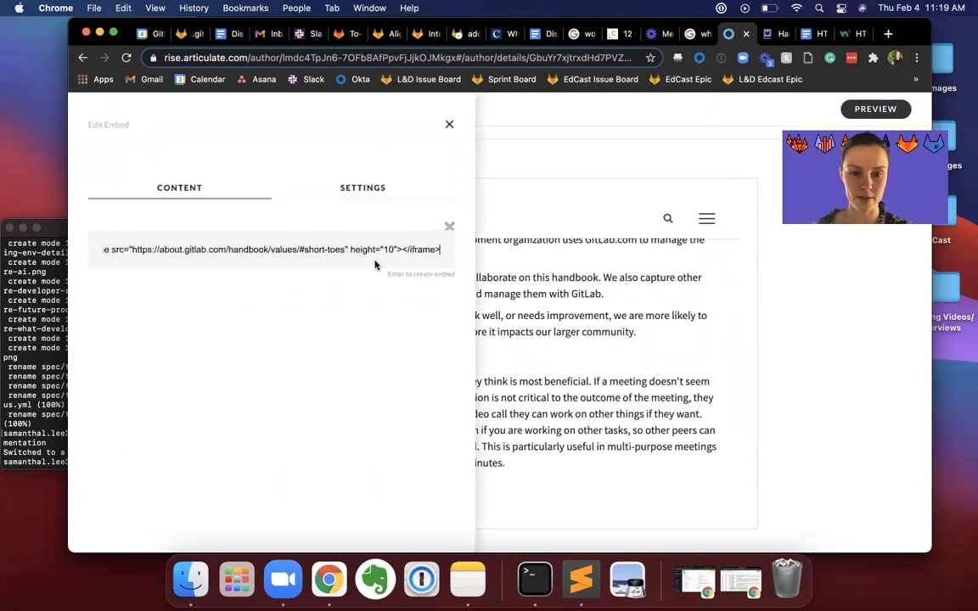
Step: Add scrolling="no" after the height attribute in the iframe code, create the embed, and close its editing
click(397, 249)
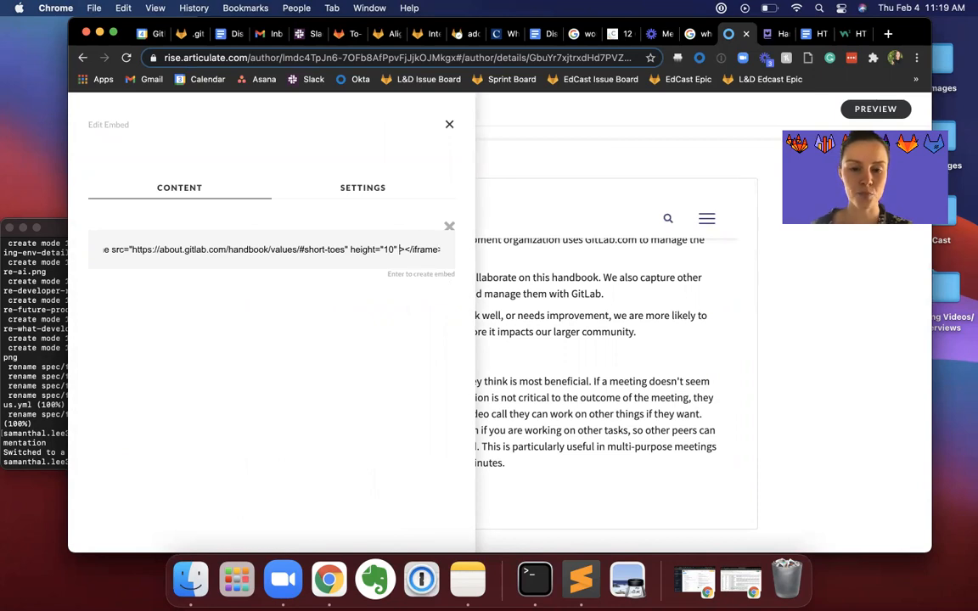
text(scrollin)
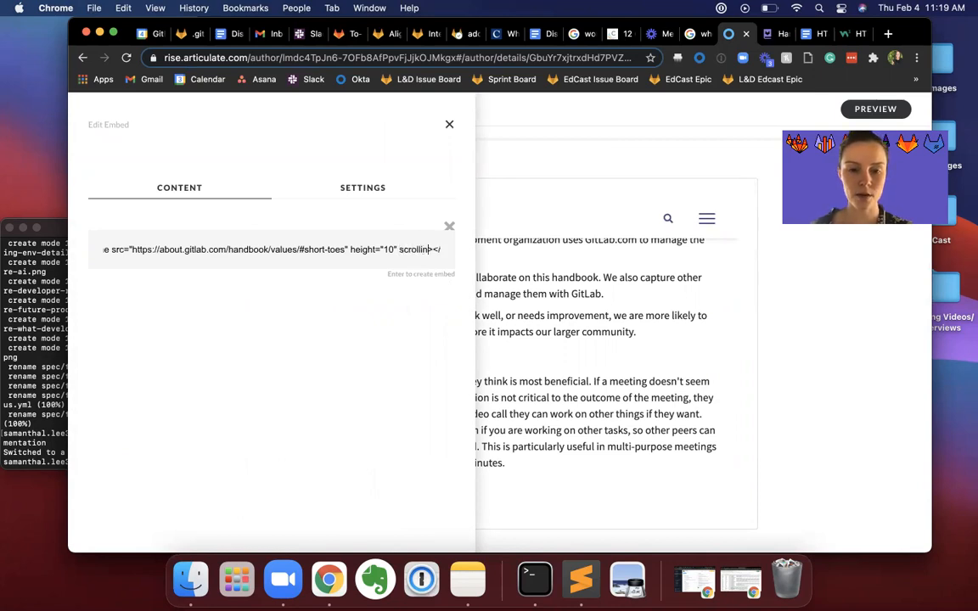
text(g="no")
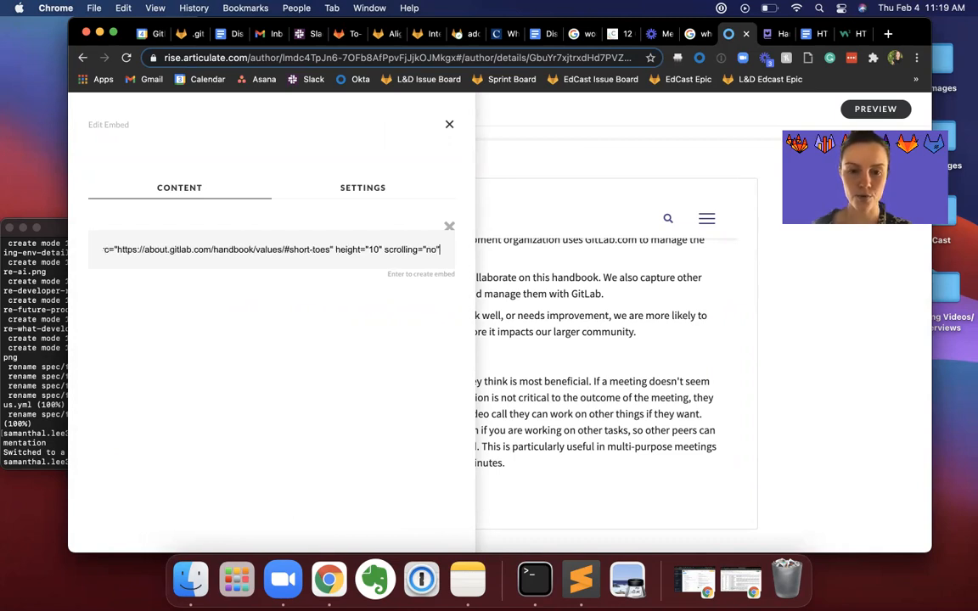
key(Return)
click(858, 462)
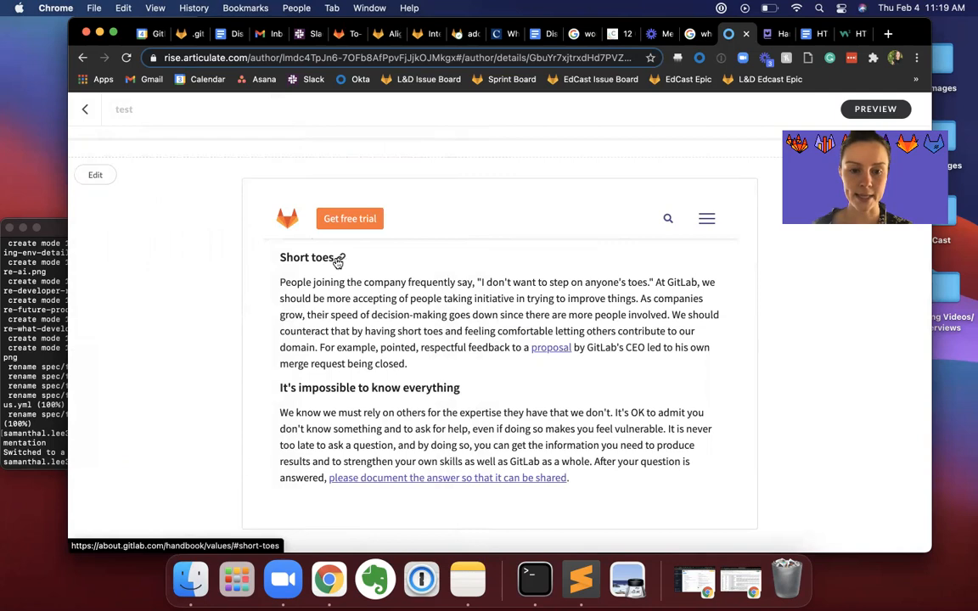
Step: Check whether the embedded page can still be scrolled inside its frame and which handbook sections it displays
scroll(362, 284, down, 2)
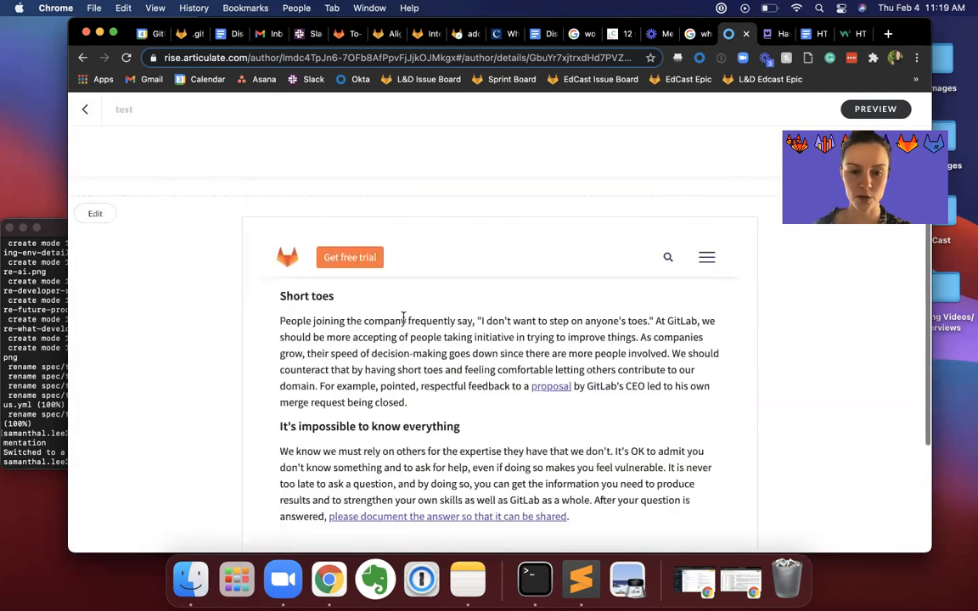
scroll(440, 318, up, 1)
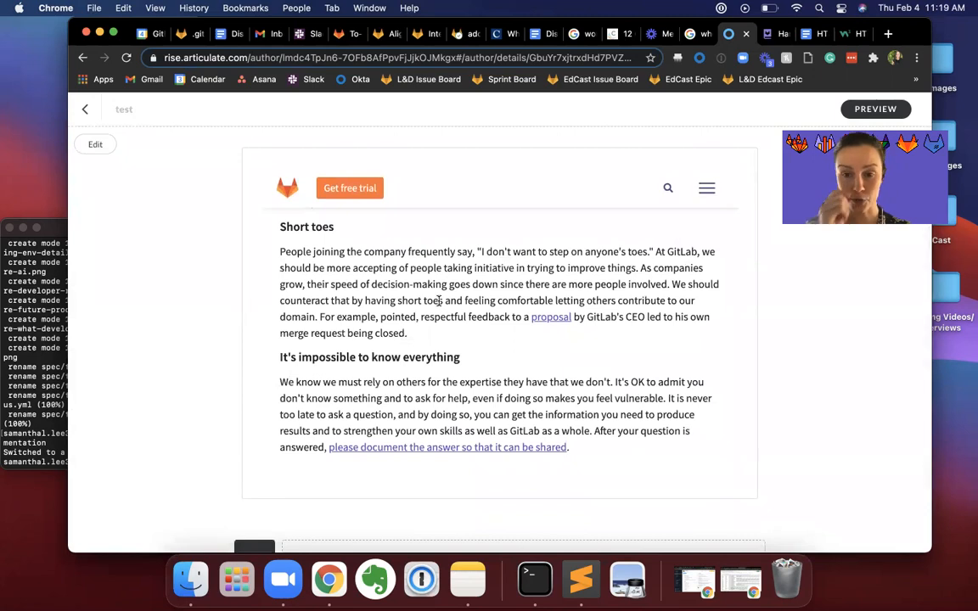
scroll(459, 392, down, 1)
scroll(484, 392, down, 3)
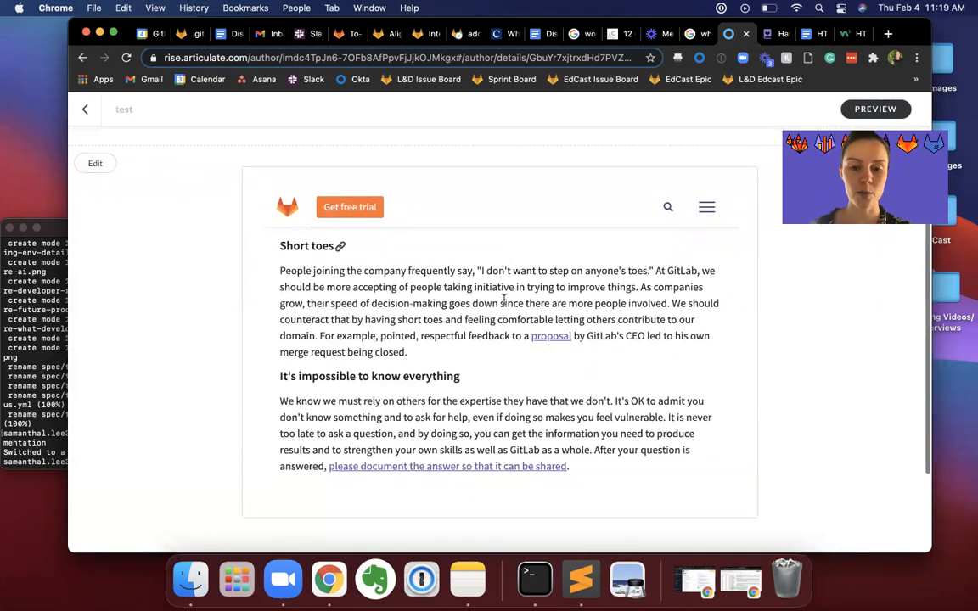
scroll(484, 392, up, 2)
scroll(485, 391, down, 1)
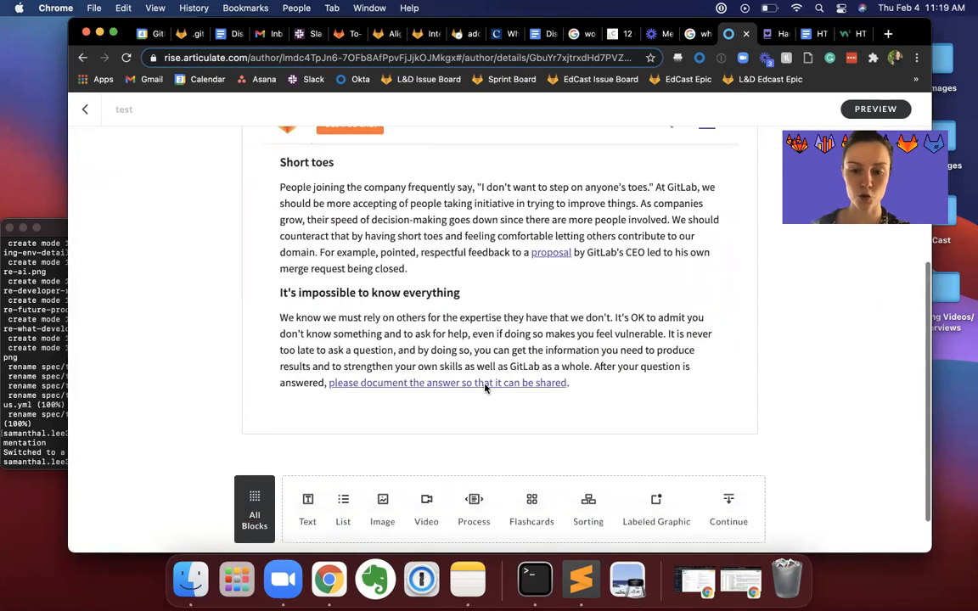
scroll(486, 389, up, 1)
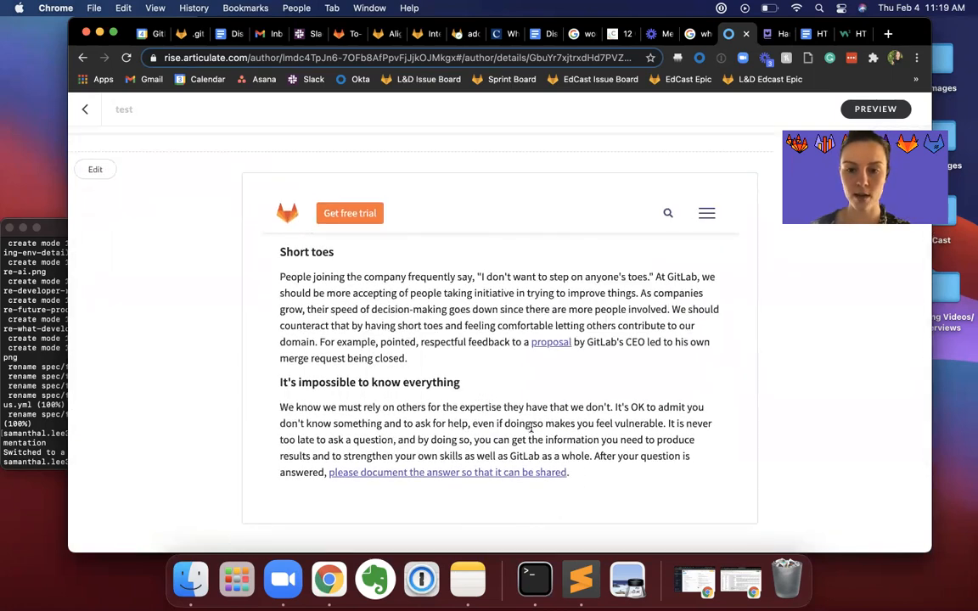
scroll(313, 245, down, 1)
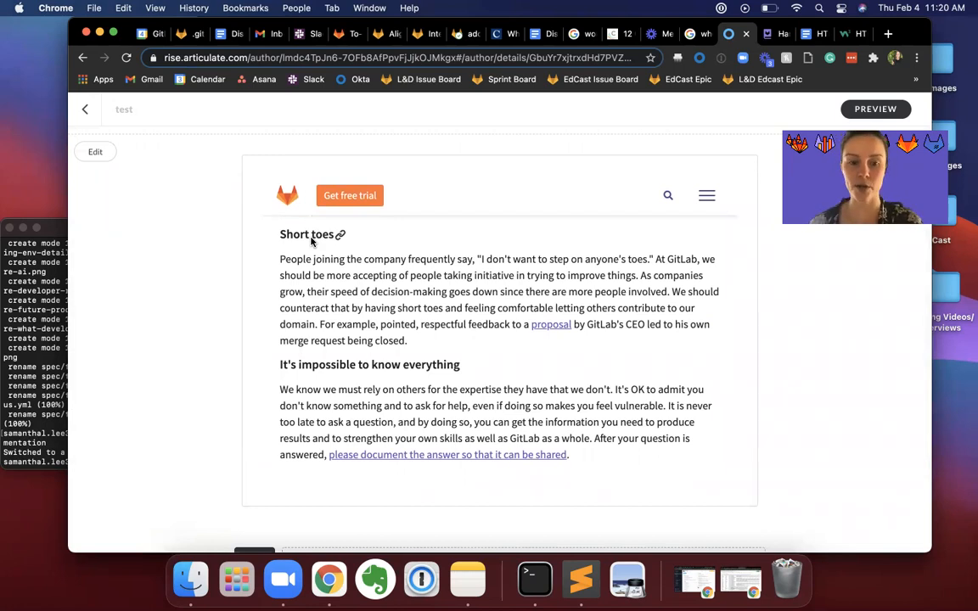
scroll(388, 292, down, 5)
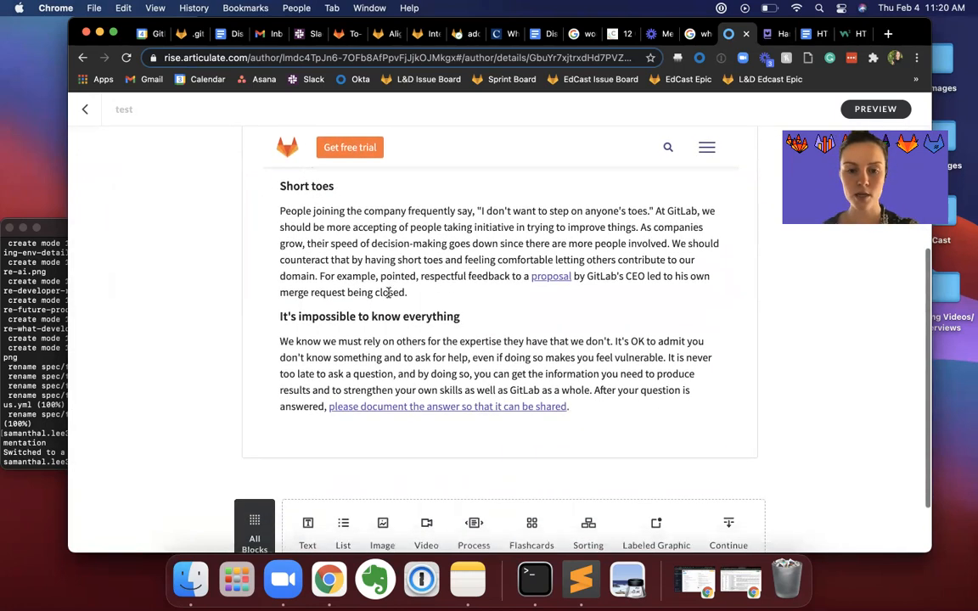
scroll(390, 293, up, 4)
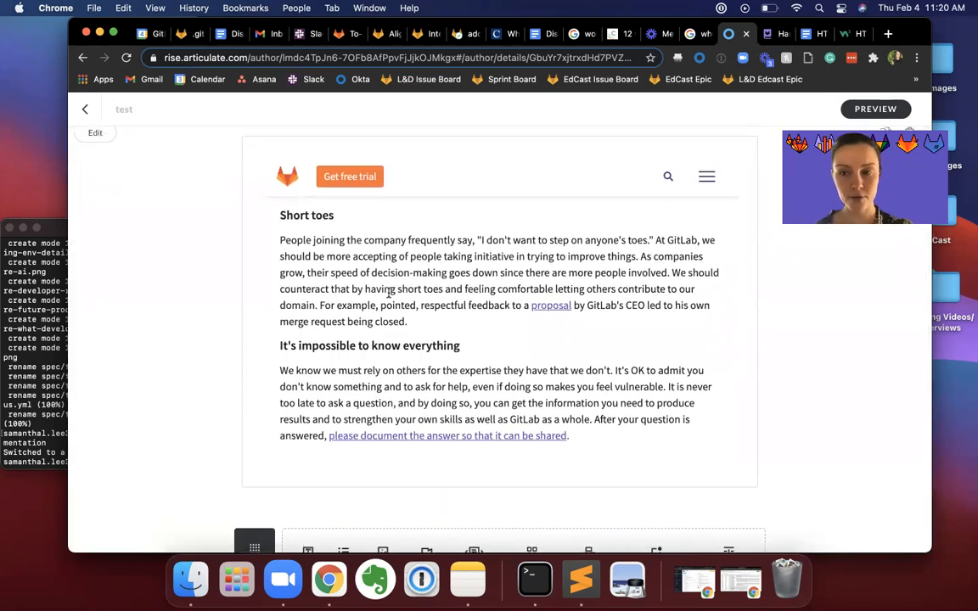
scroll(387, 290, down, 2)
scroll(385, 245, up, 2)
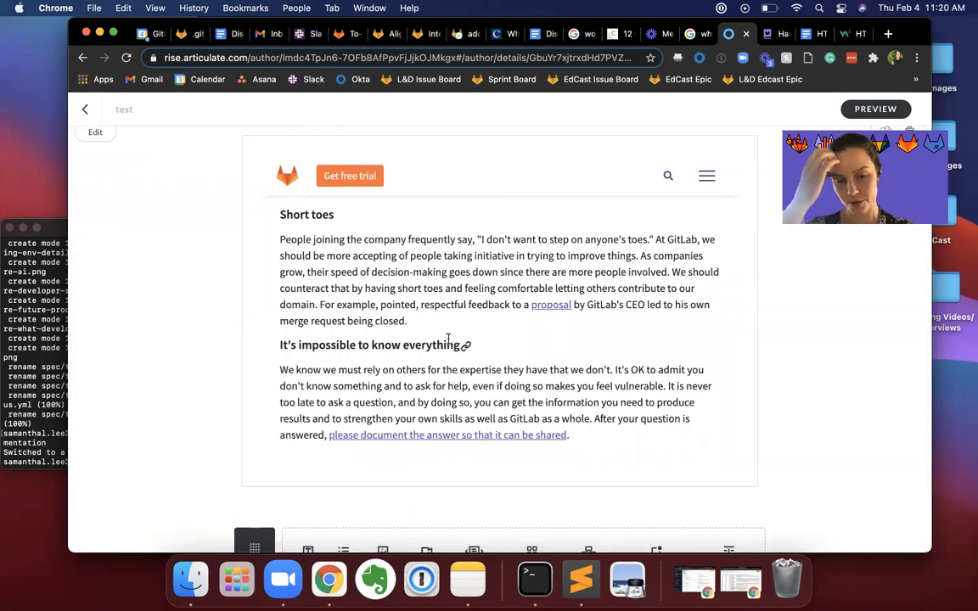
scroll(443, 335, up, 1)
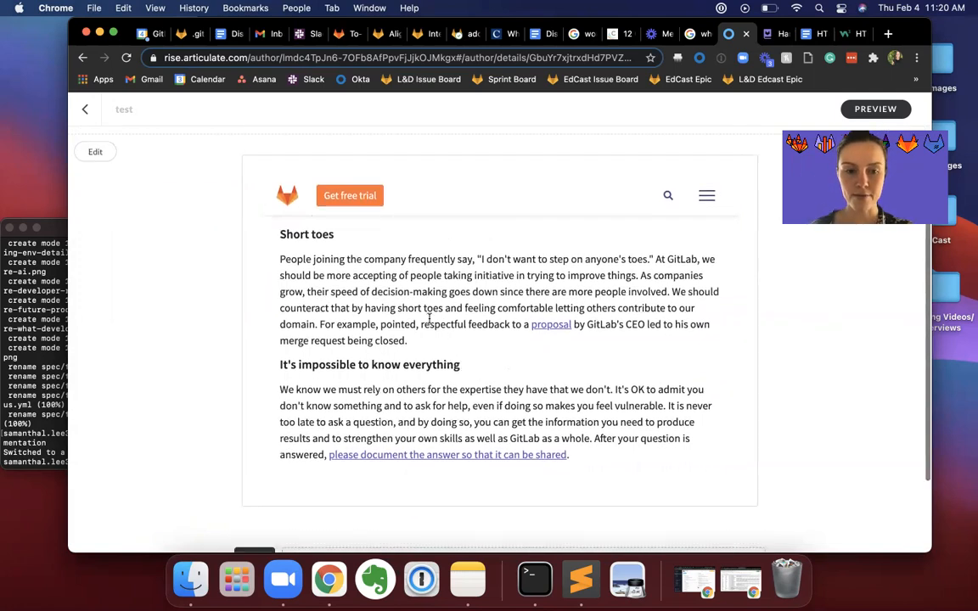
Step: Highlight the Short toes paragraph and the "It's impossible to know everything" section in turn to compare the displayed content
drag(408, 341, 254, 225)
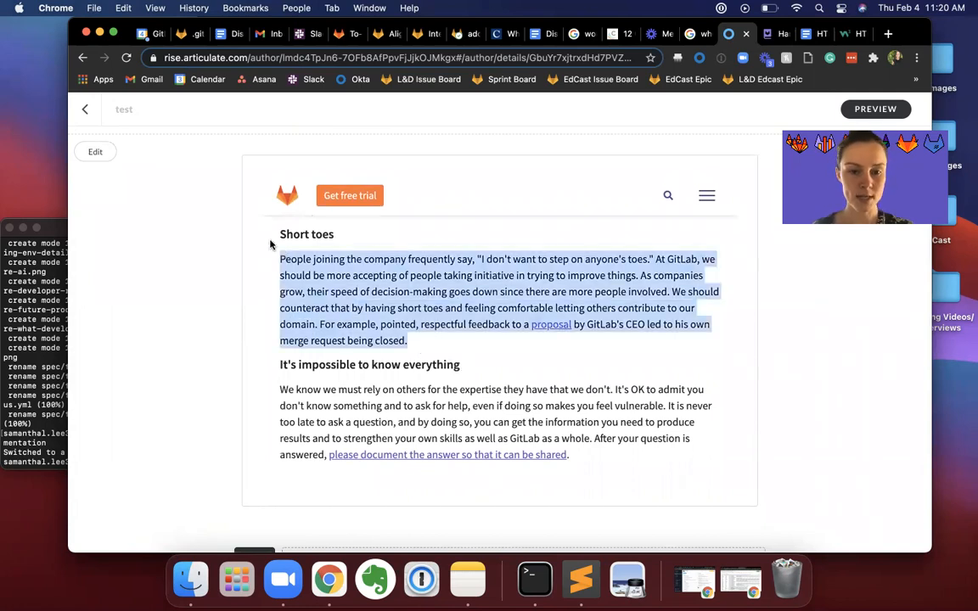
click(313, 287)
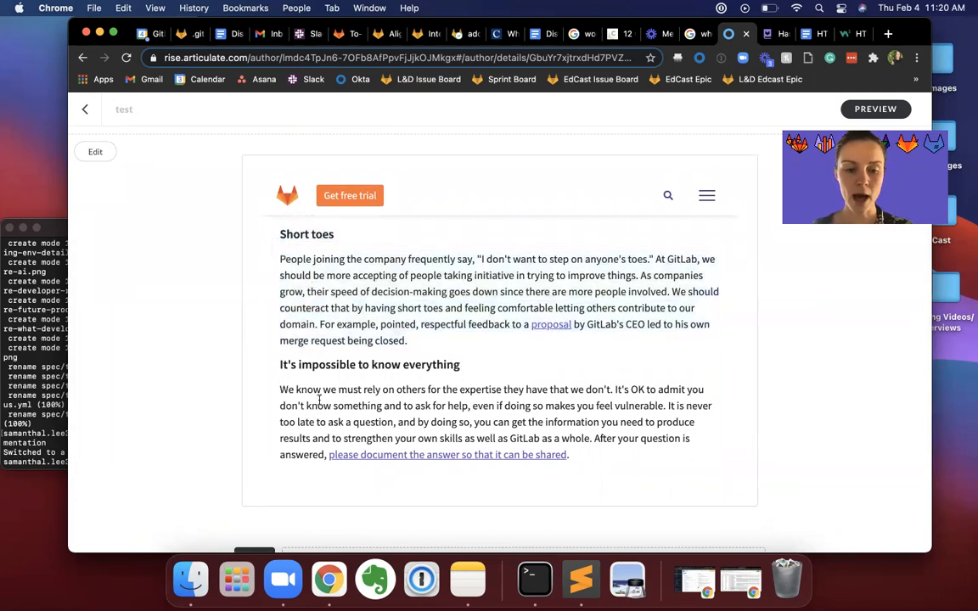
drag(280, 363, 591, 461)
click(402, 393)
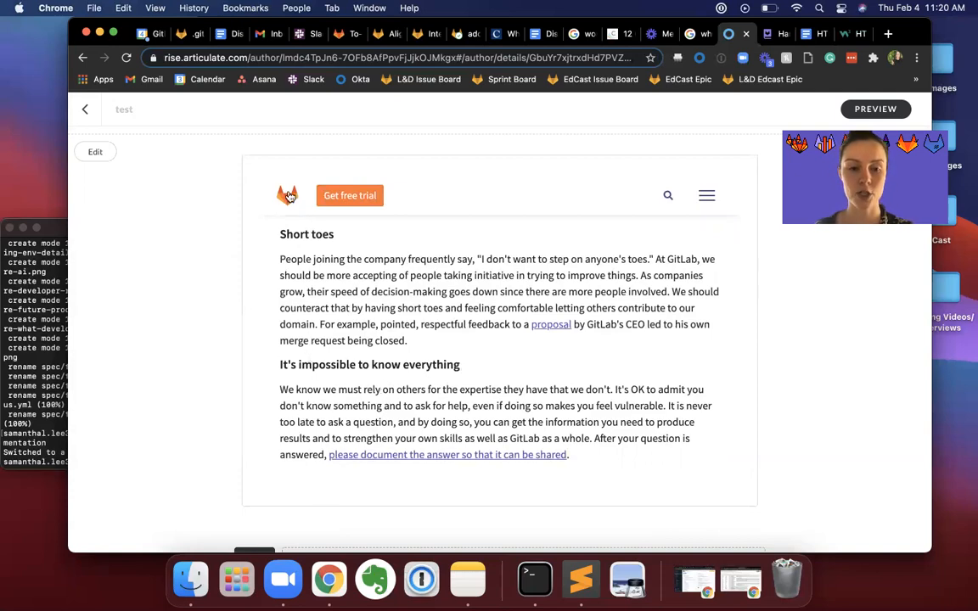
Step: Copy the embed's iframe code with scrolling="no" back into its code entry for another change
click(96, 153)
triple_click(156, 247)
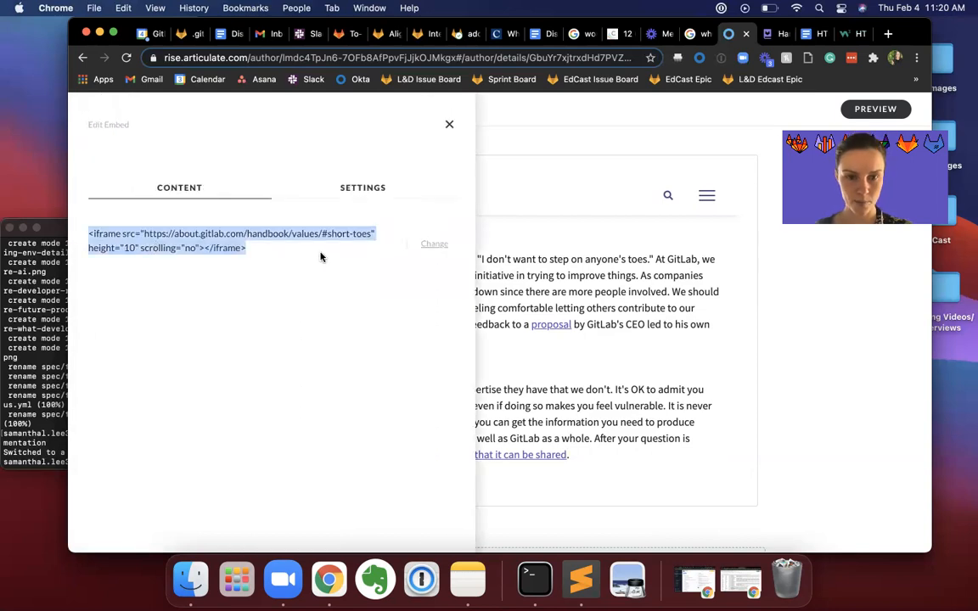
click(435, 245)
key(super+v)
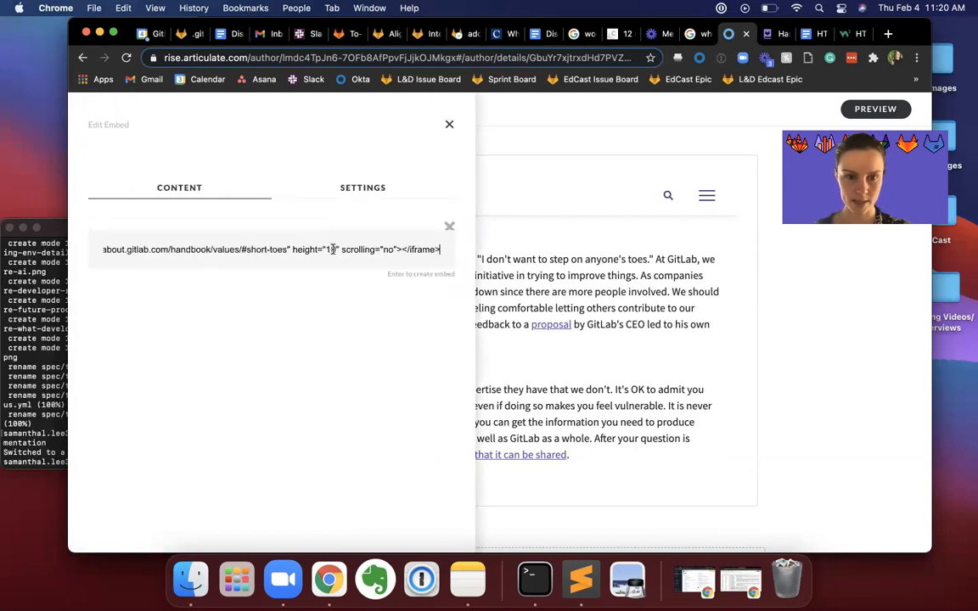
Step: Set the iframe height to 5, create the embed, and close its editing to return to the lesson
click(333, 249)
key(BackSpace)
key(BackSpace)
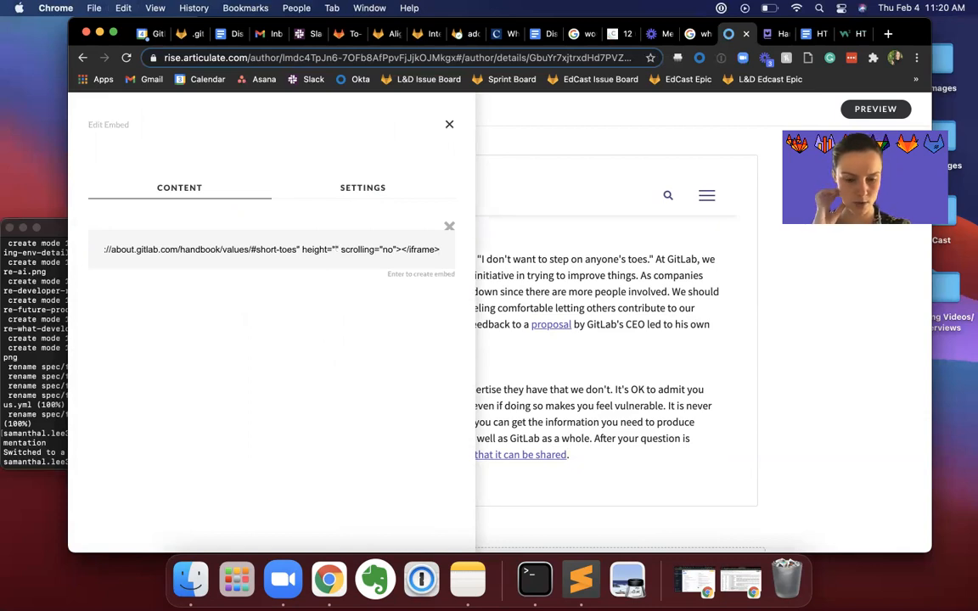
text(5)
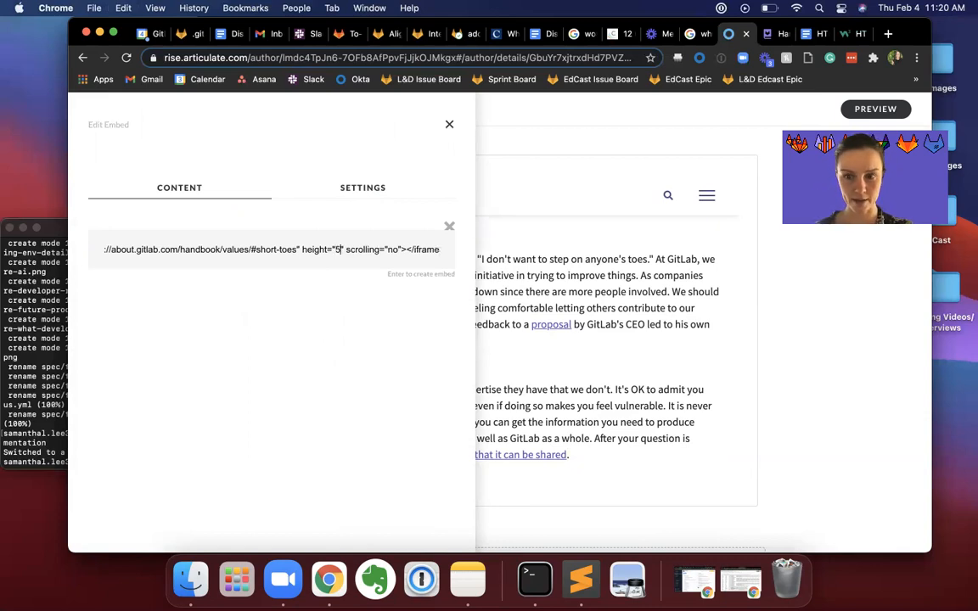
key(Return)
click(681, 364)
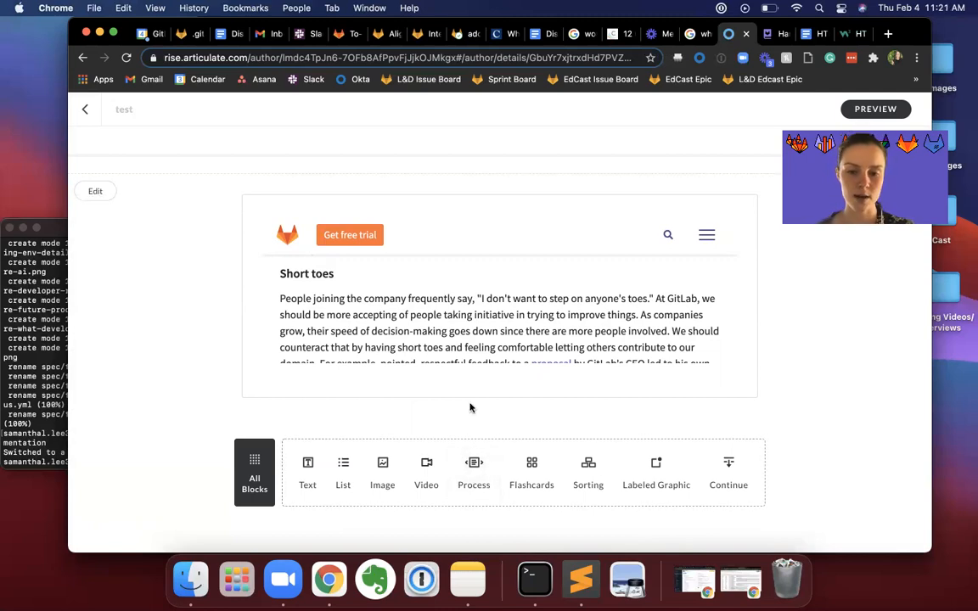
Step: Change the embed's iframe height to 6, keeping scrolling="no", create the embed, and return to the lesson
click(94, 192)
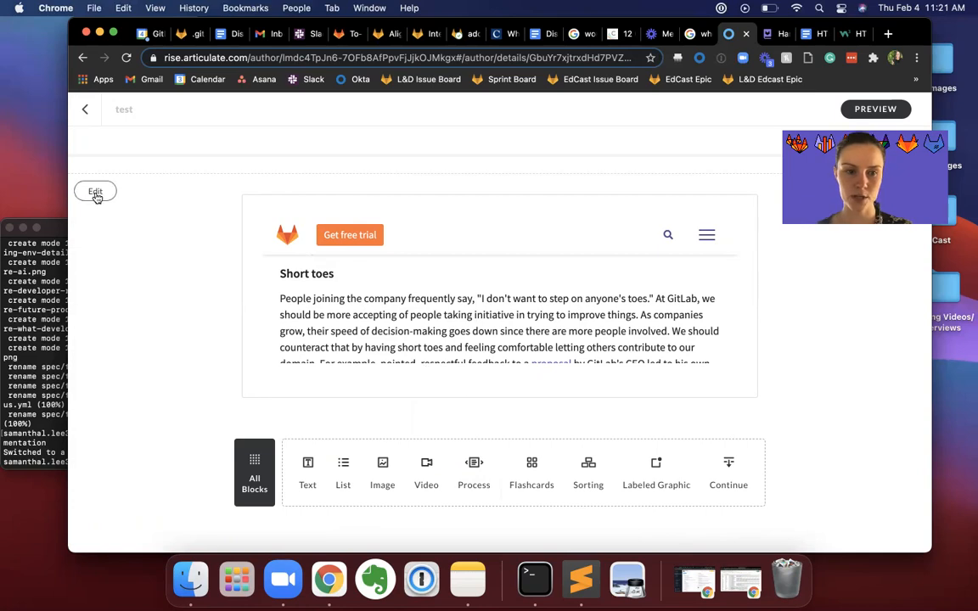
triple_click(125, 230)
key(super+c)
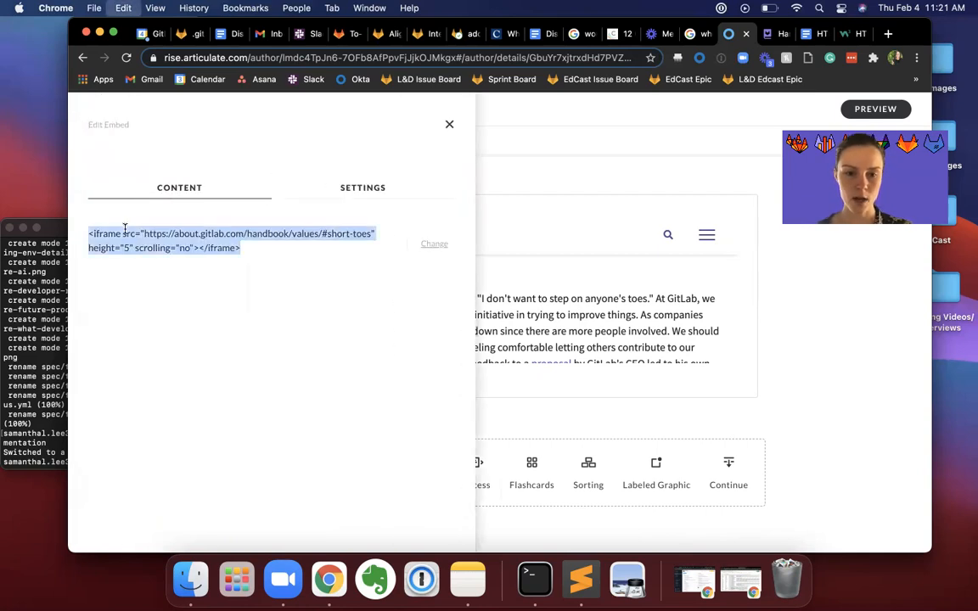
click(427, 244)
key(super+v)
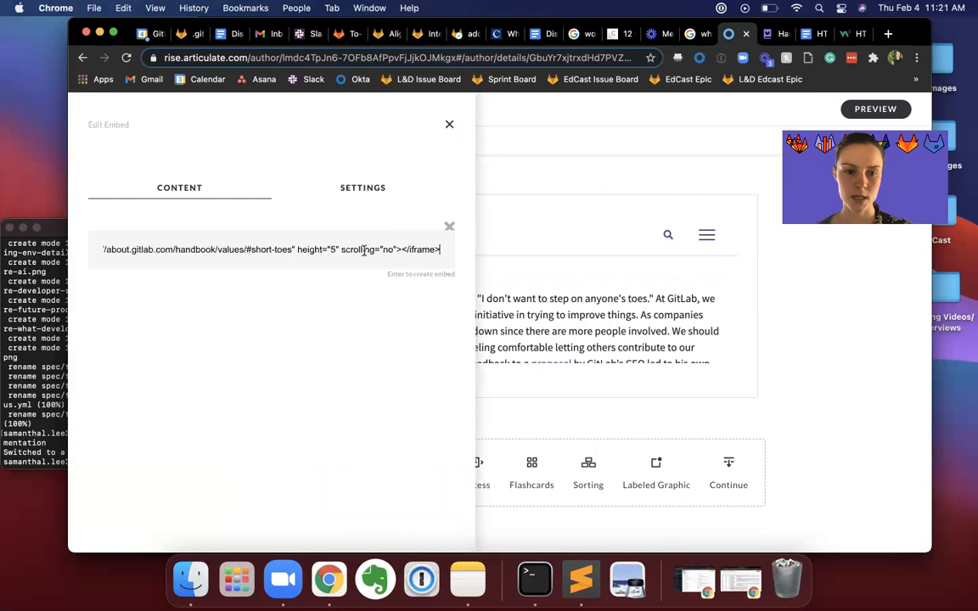
text(6)
key(Return)
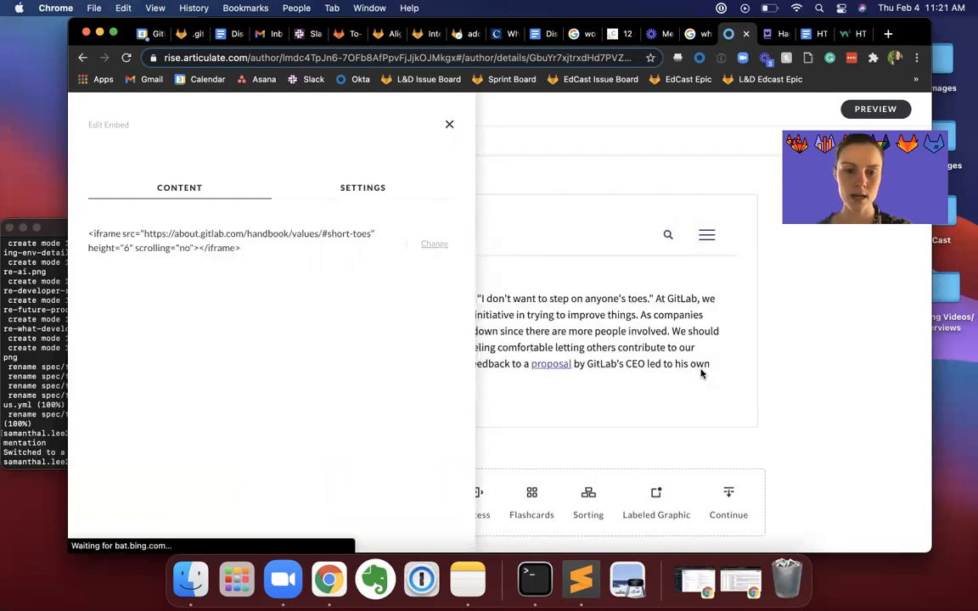
click(754, 381)
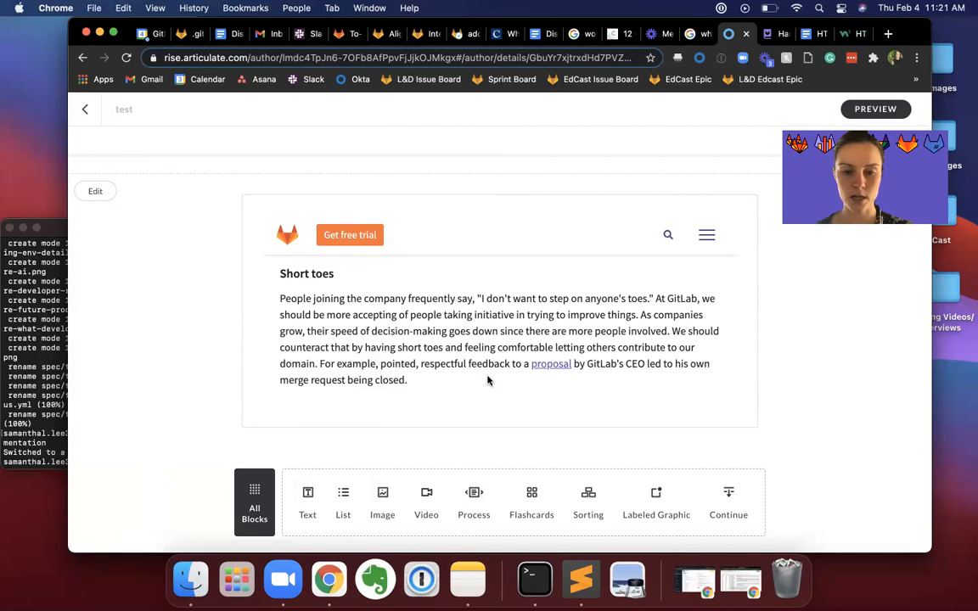
Step: Check how the embedded Short toes section fits its frame and review the iframe code behind it
scroll(488, 380, down, 1)
scroll(454, 367, up, 2)
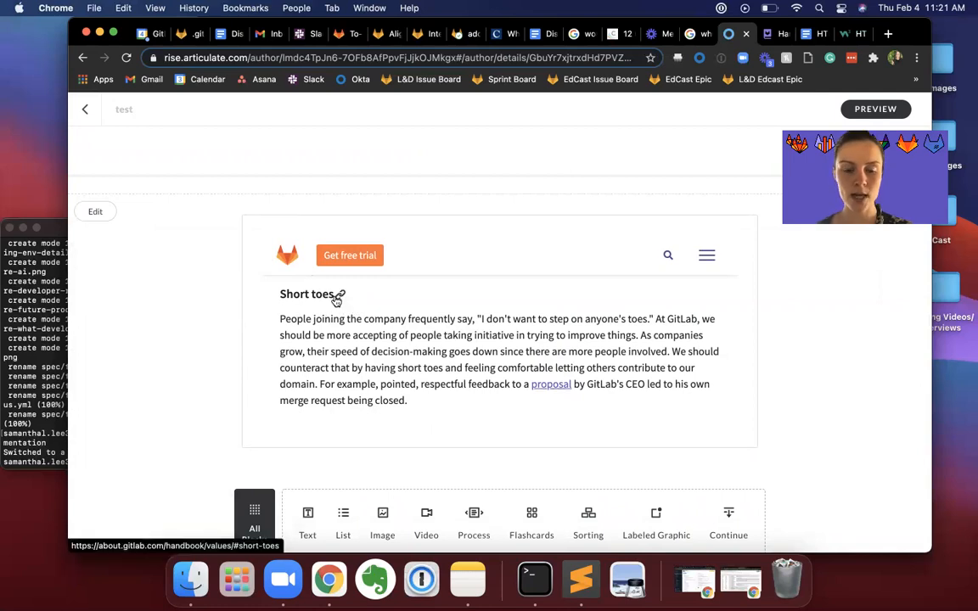
scroll(484, 378, down, 1)
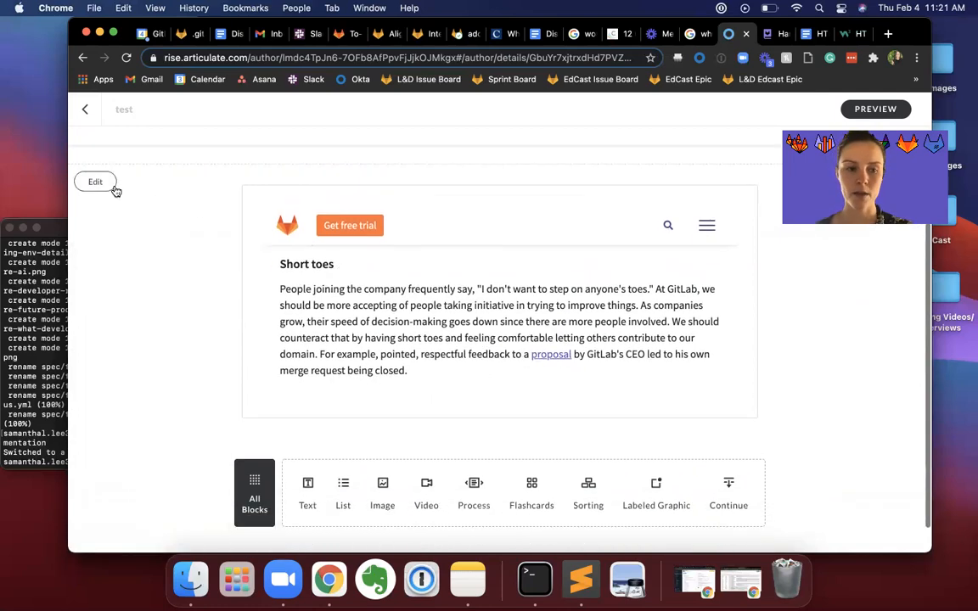
click(94, 184)
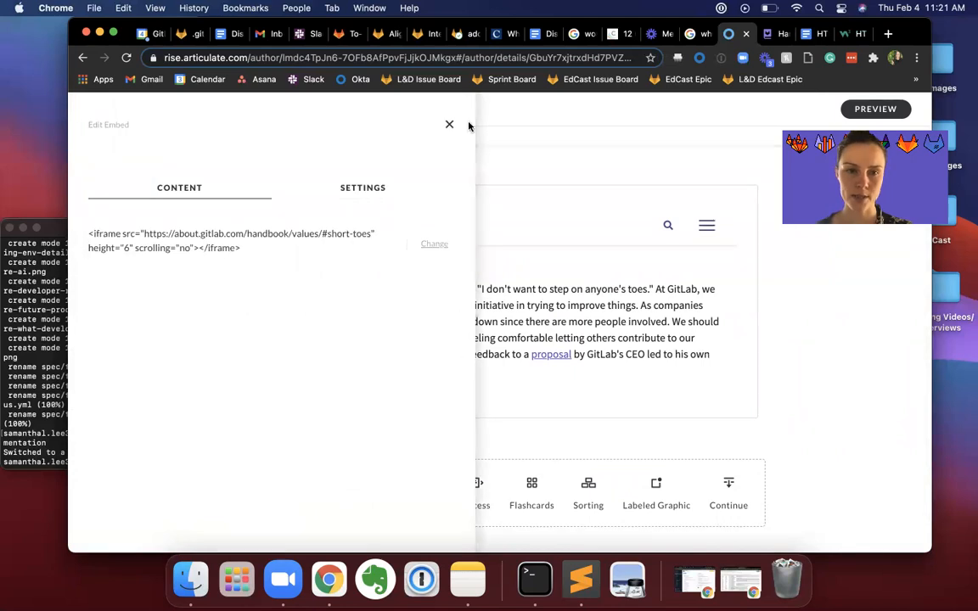
click(448, 128)
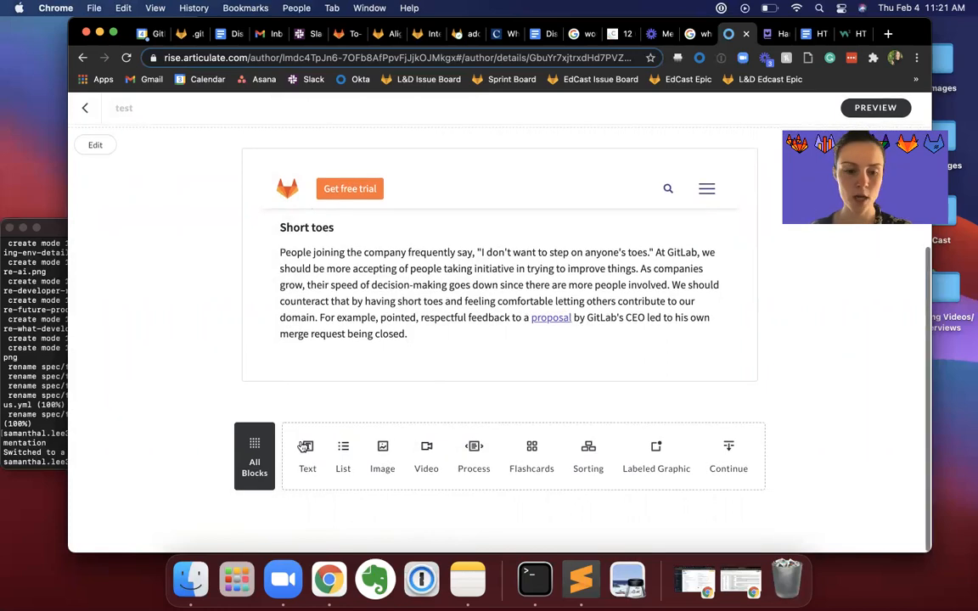
Step: Add a multimedia Embed block below the Short toes embed from the block library
click(253, 447)
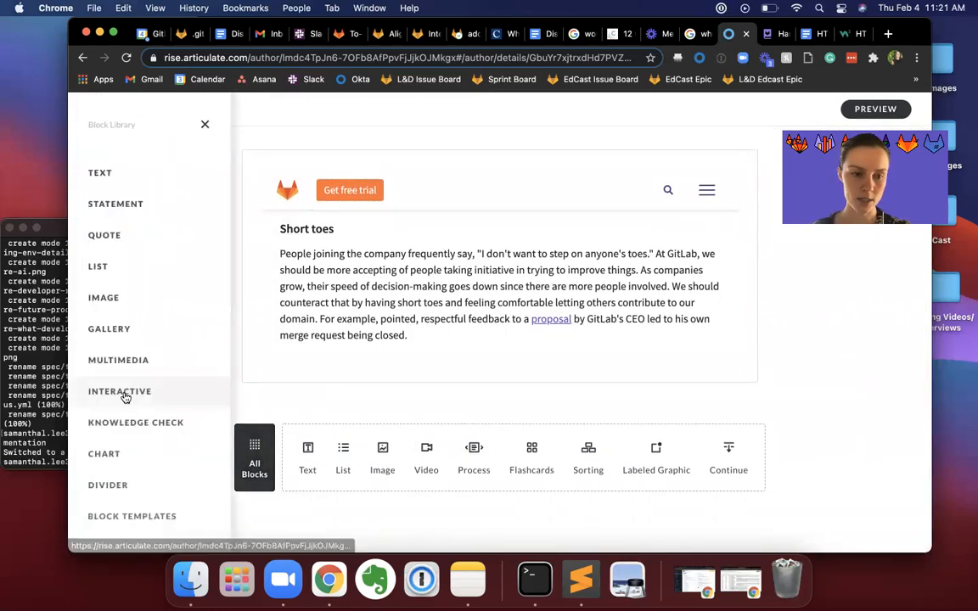
mouse_move(117, 362)
scroll(386, 424, down, 1)
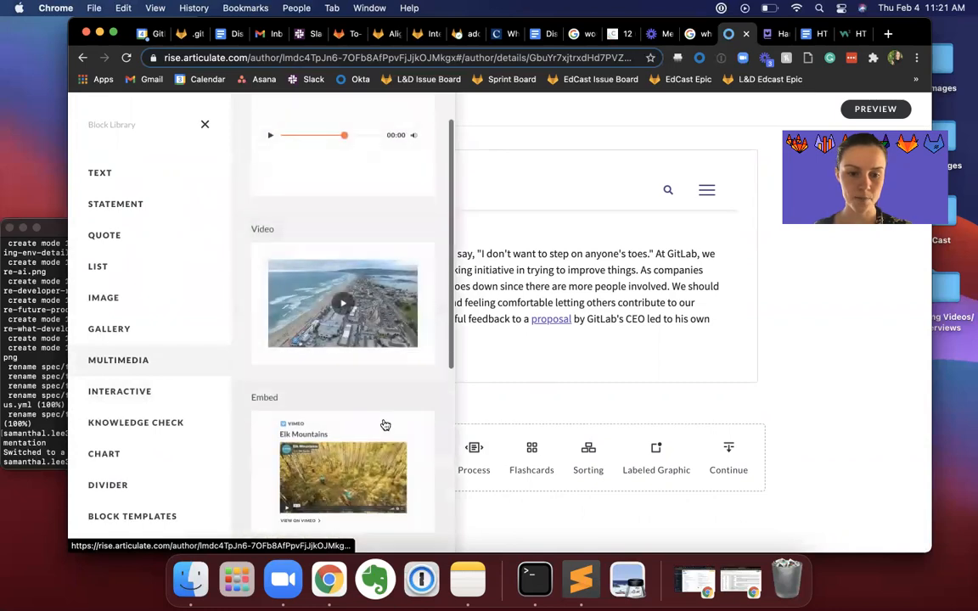
click(386, 424)
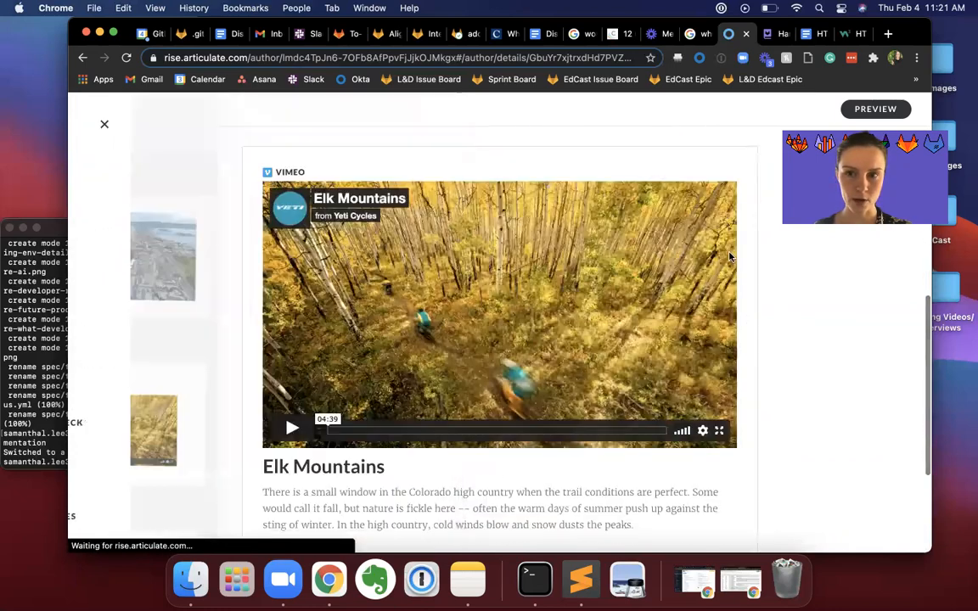
Step: Select the address of the interactive-learning handbook page and look at the new embed block's content
click(775, 36)
click(298, 58)
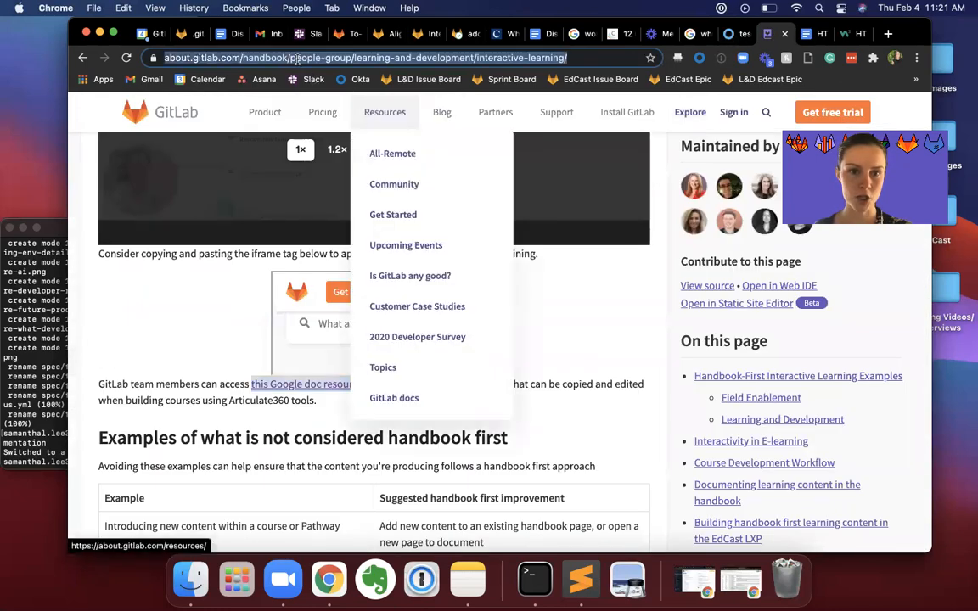
click(735, 34)
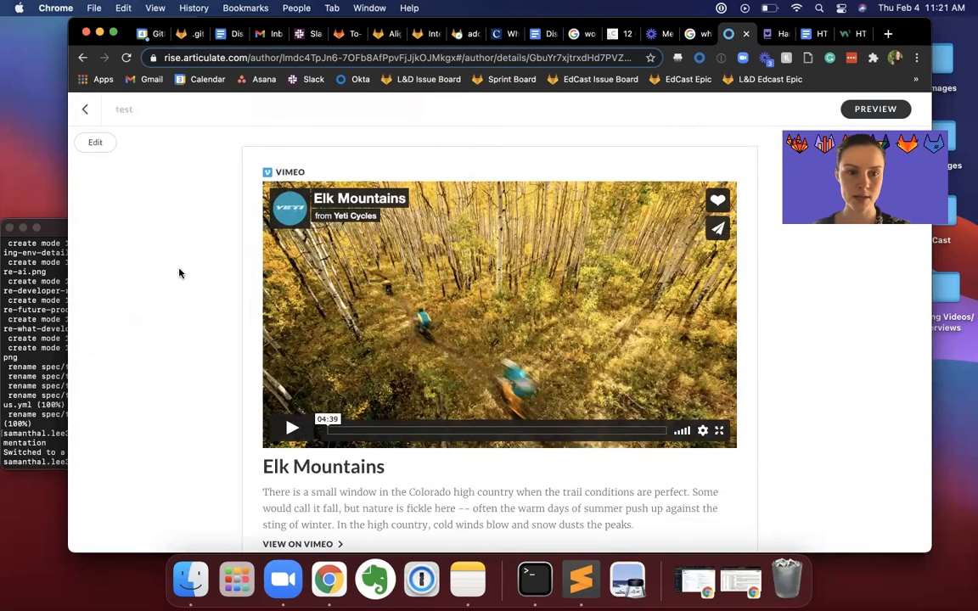
click(94, 143)
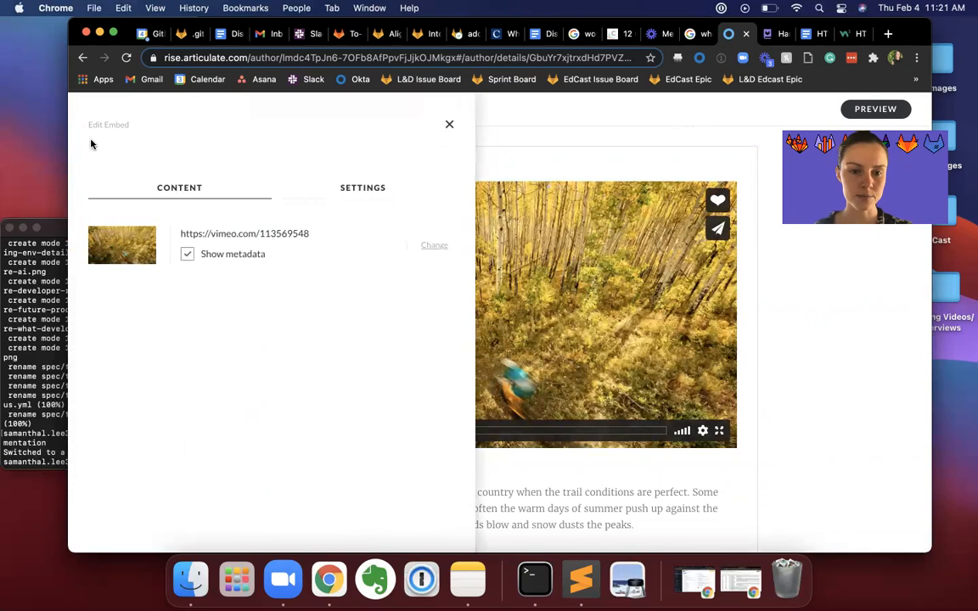
click(841, 399)
Step: Copy the #short-toes iframe code with height 800 and width 1000 from the "HTML for iframe" document
click(819, 37)
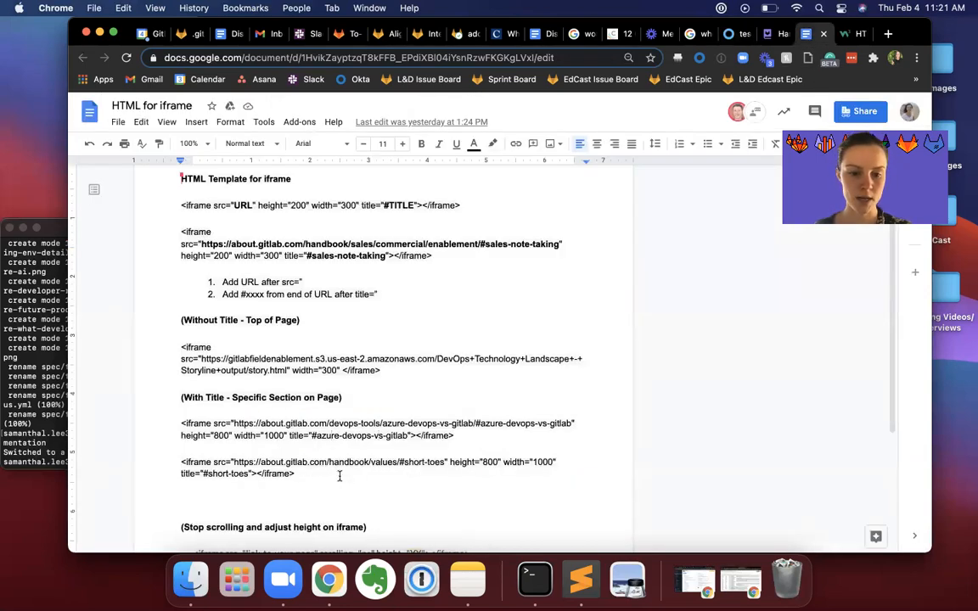
drag(297, 474, 170, 463)
key(super+c)
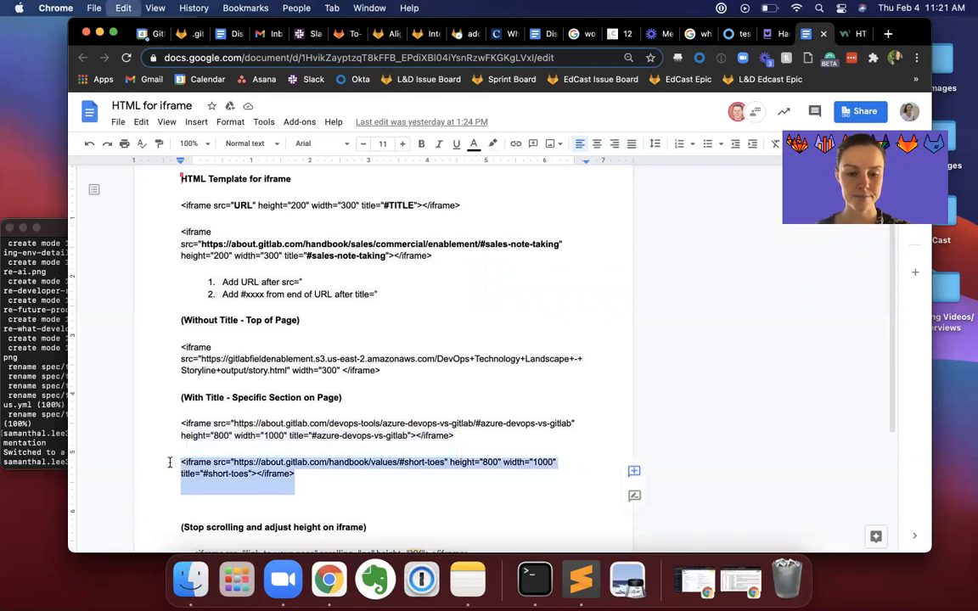
click(283, 478)
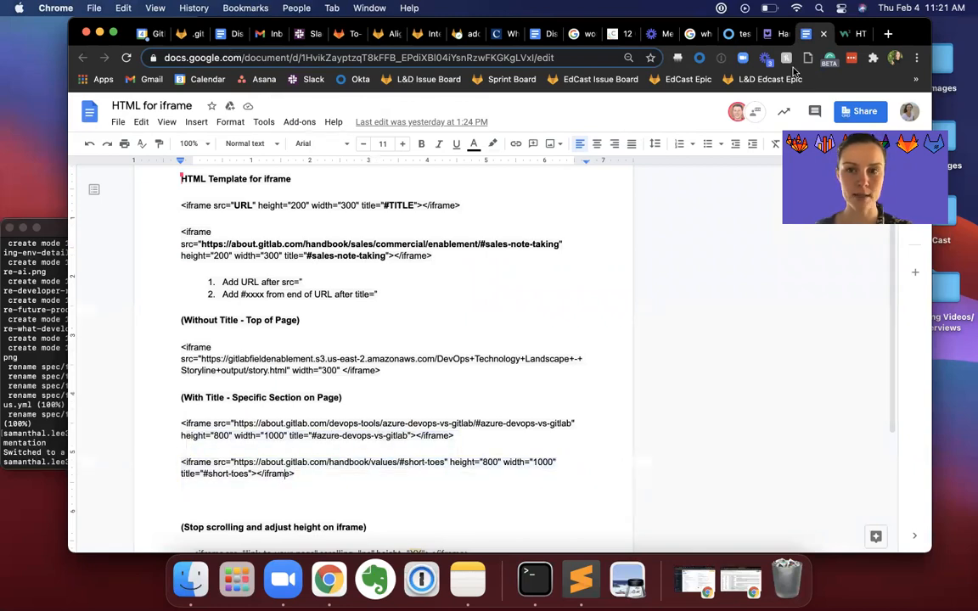
Step: Paste the copied #short-toes iframe code in place of the sample Vimeo link in the new embed block
click(845, 35)
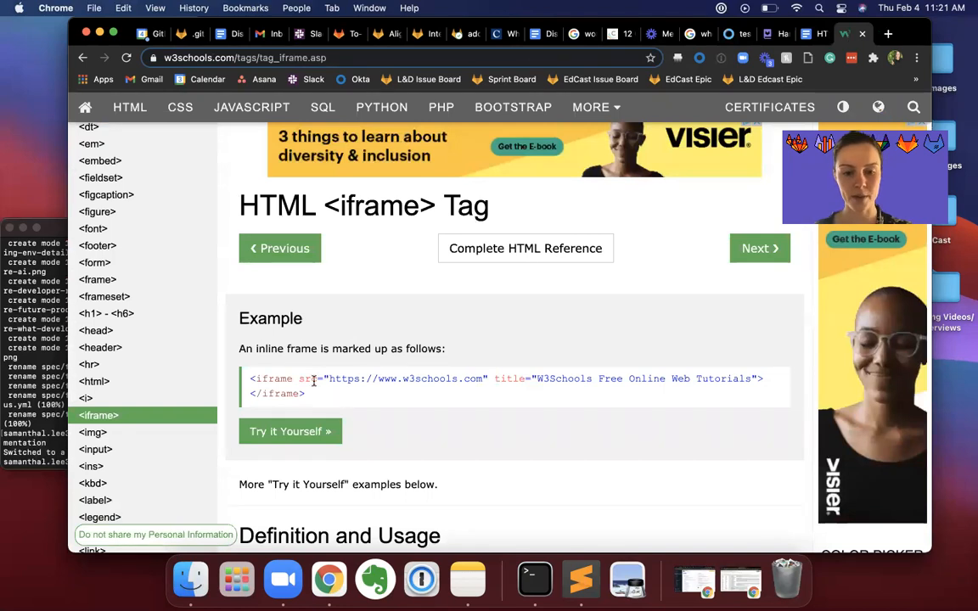
click(732, 34)
click(95, 142)
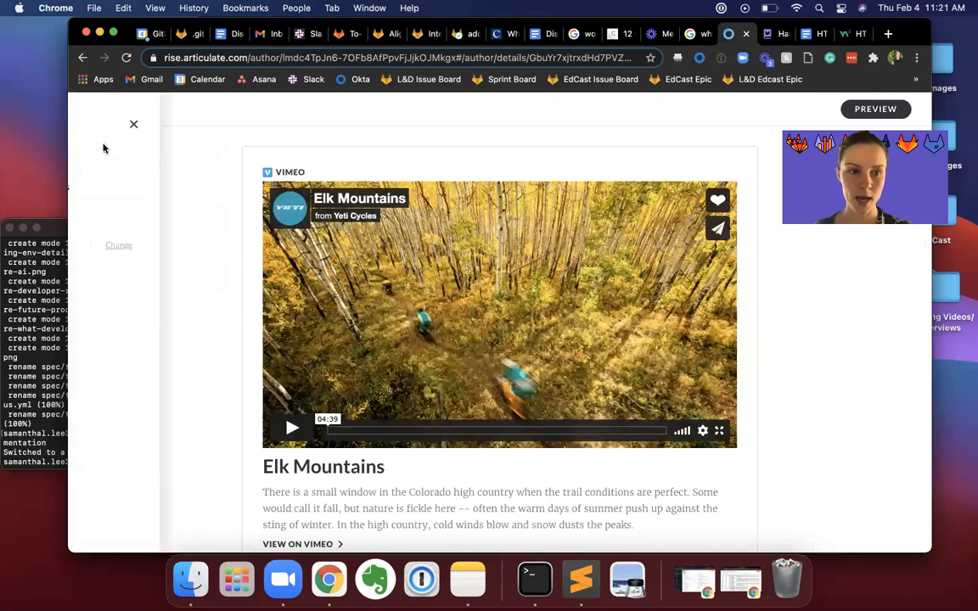
click(435, 246)
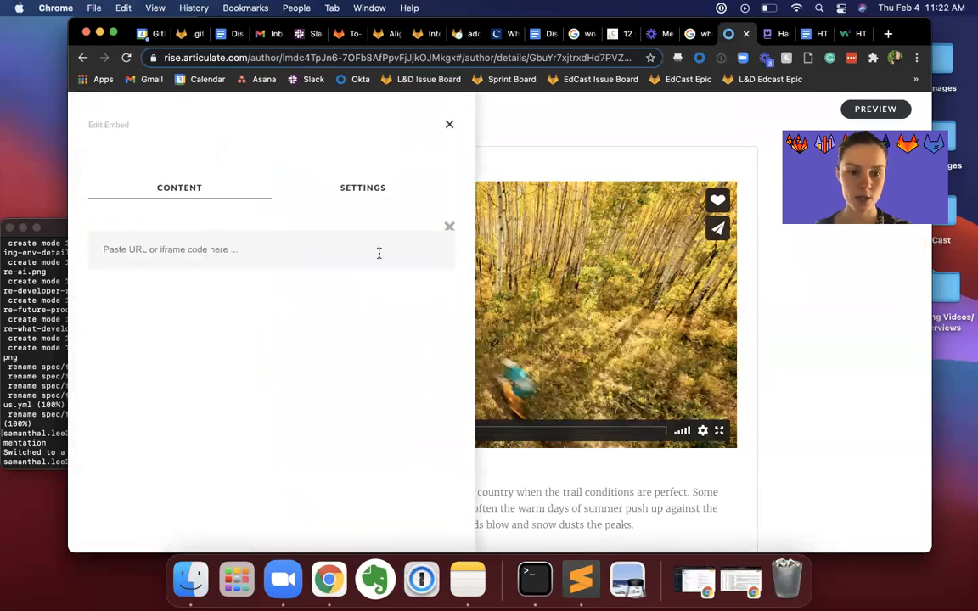
key(super+v)
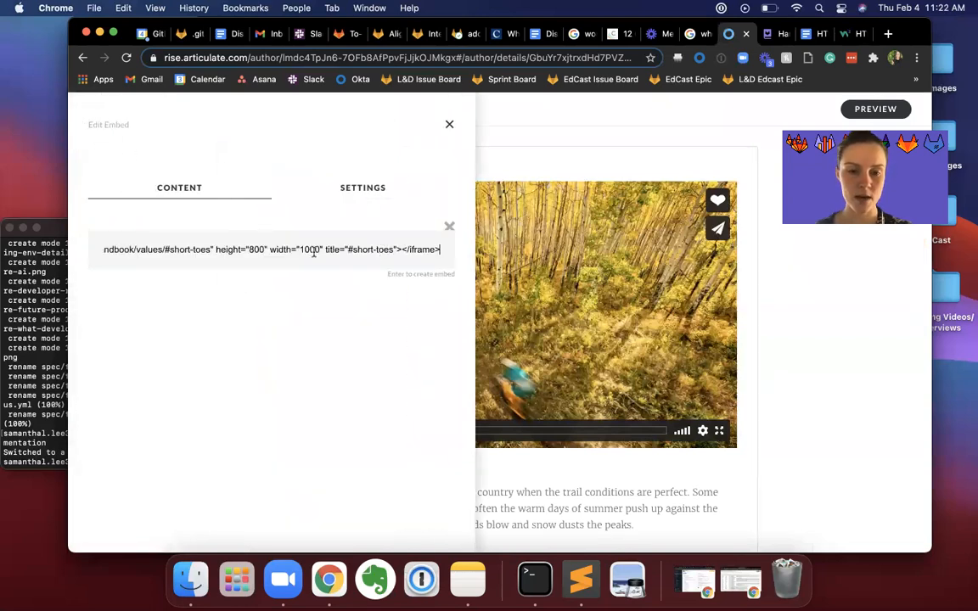
scroll(313, 252, left, 2)
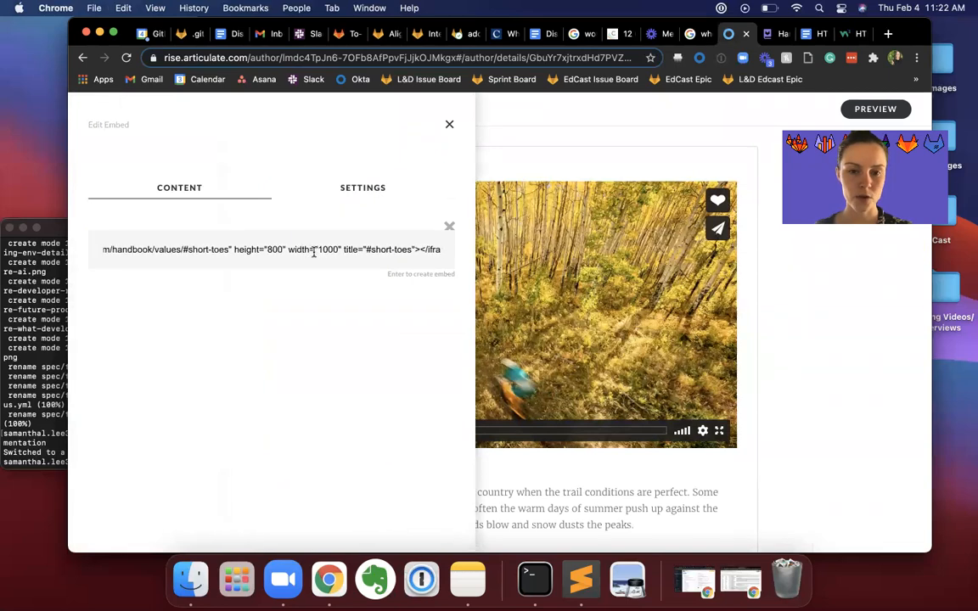
click(771, 38)
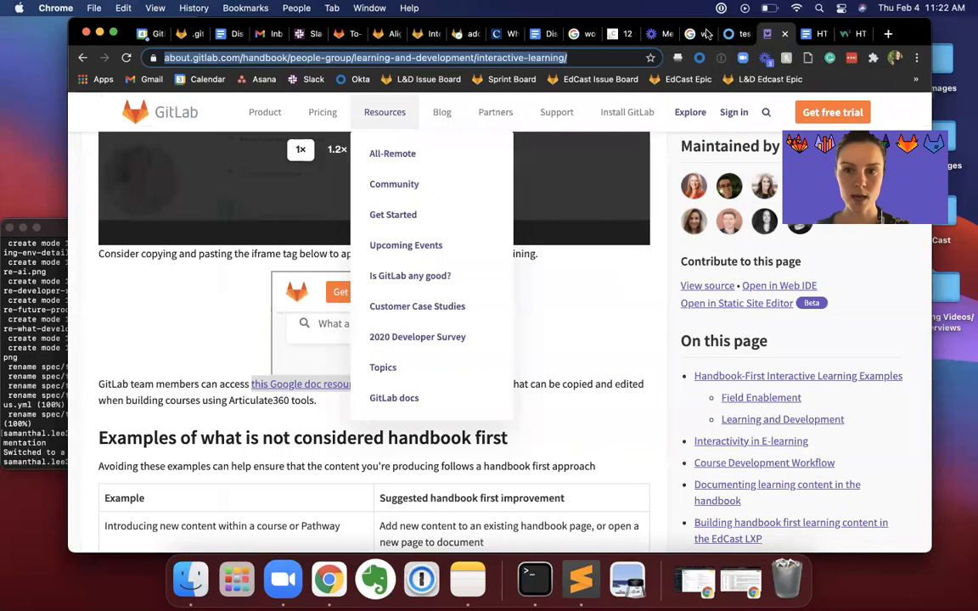
click(735, 38)
click(357, 247)
drag(369, 250, 156, 249)
text(h)
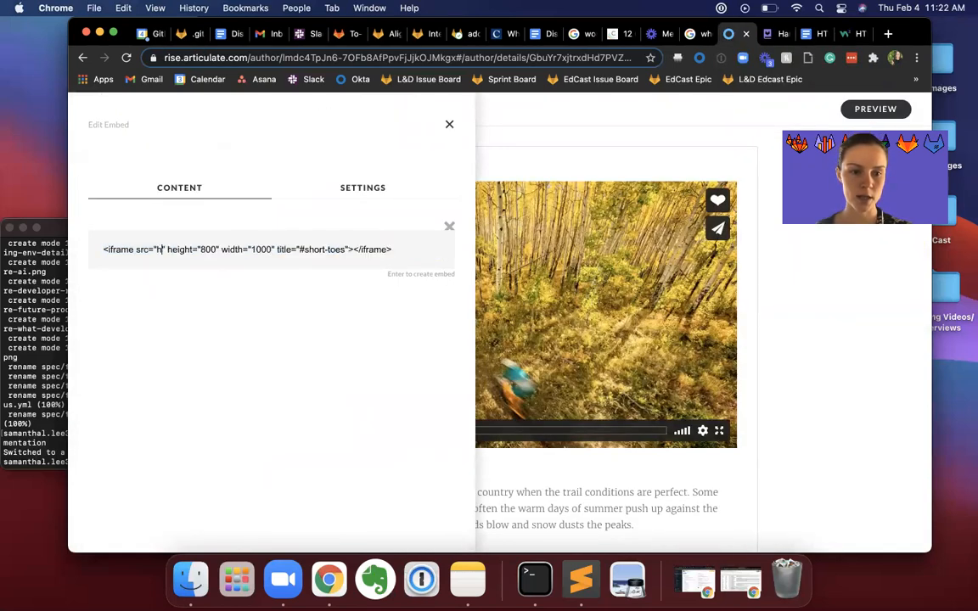
key(super+v)
drag(141, 251, 70, 251)
click(142, 250)
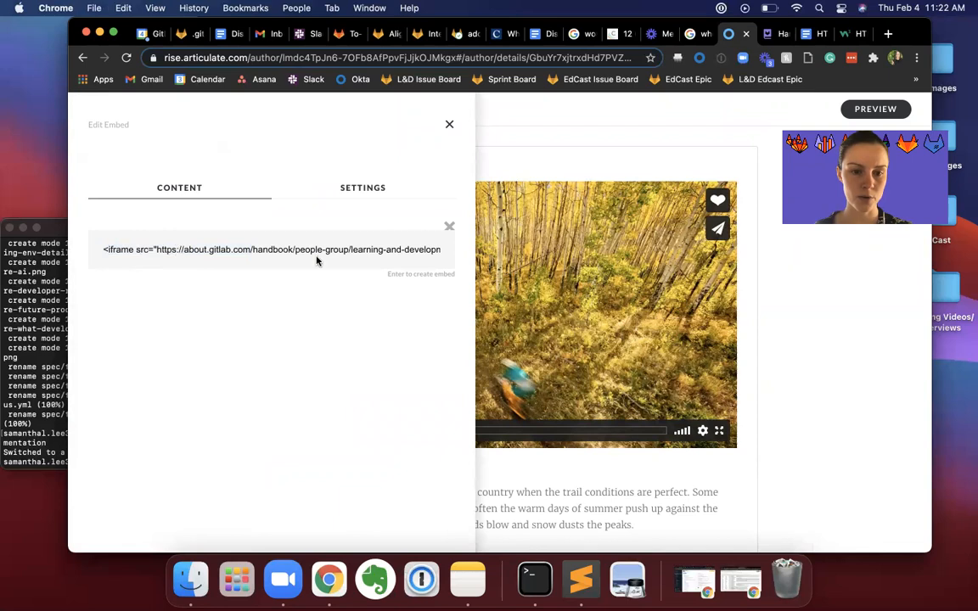
Step: Try to remove two digits from the iframe's height value and create the embed
key(Right)
key(Right)
key(Right)
key(Right)
key(Right)
key(Right)
key(Right)
key(Right)
key(Right)
key(Right)
key(Right)
key(Right)
key(Right)
key(Right)
key(Right)
key(Right)
key(Right)
key(Right)
key(Right)
key(Right)
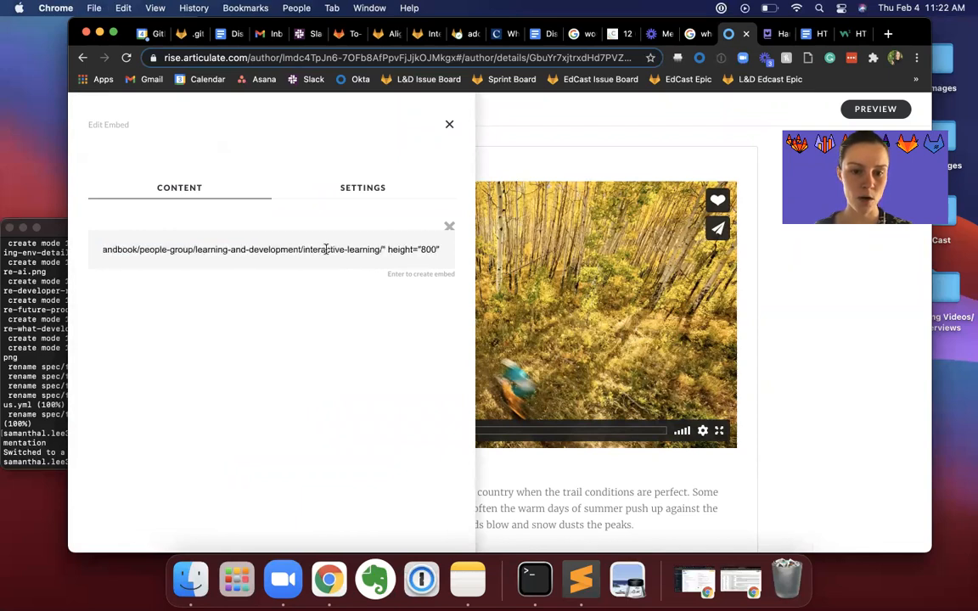
key(Right)
key(Right)
key(Right)
key(Right)
key(Right)
key(Right)
key(Right)
key(Right)
key(Right)
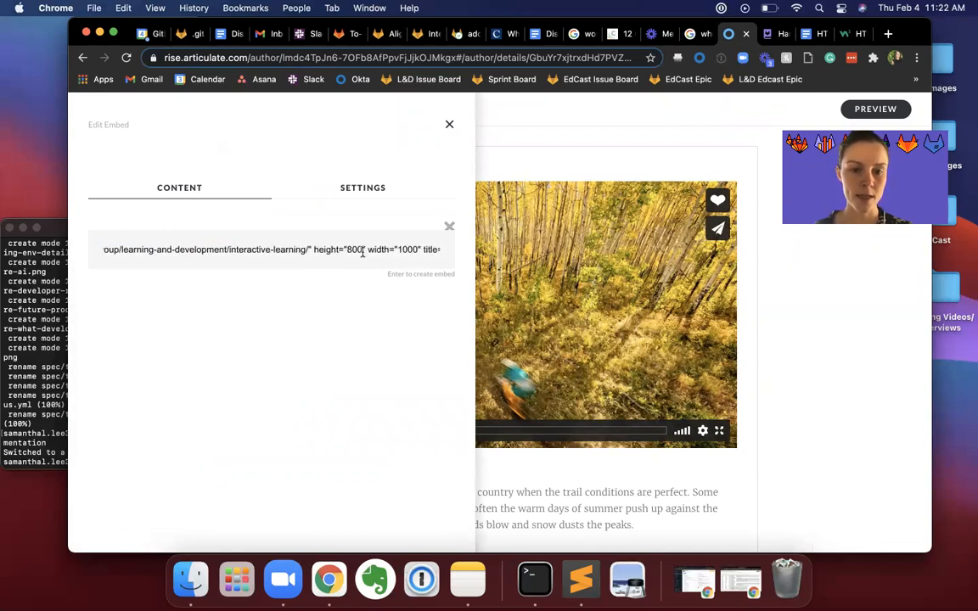
key(BackSpace)
key(BackSpace)
key(Return)
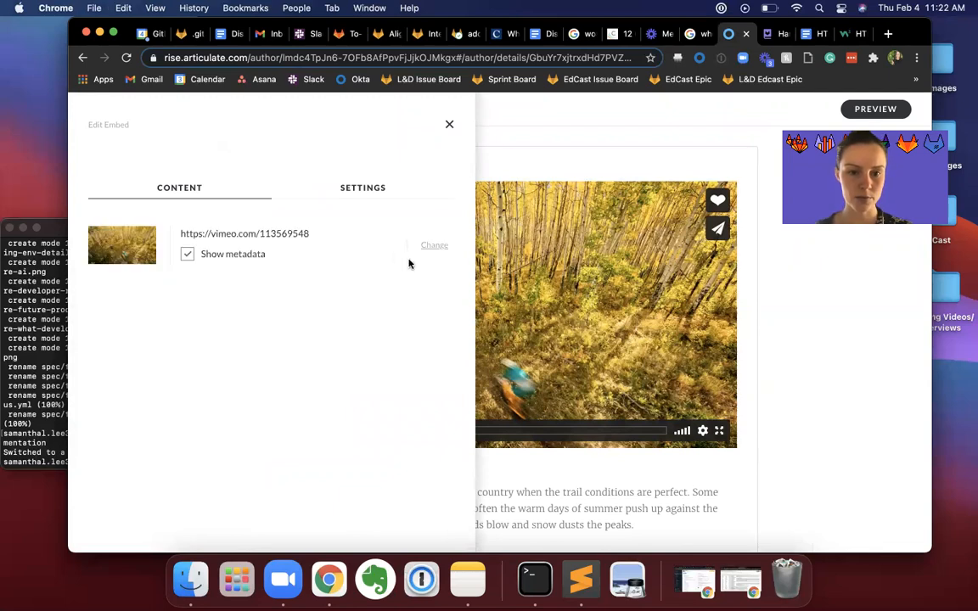
Step: Copy the #azure-devops-vs-gitlab iframe code from the "HTML for iframe" document and paste it into the new embed's code entry
click(433, 246)
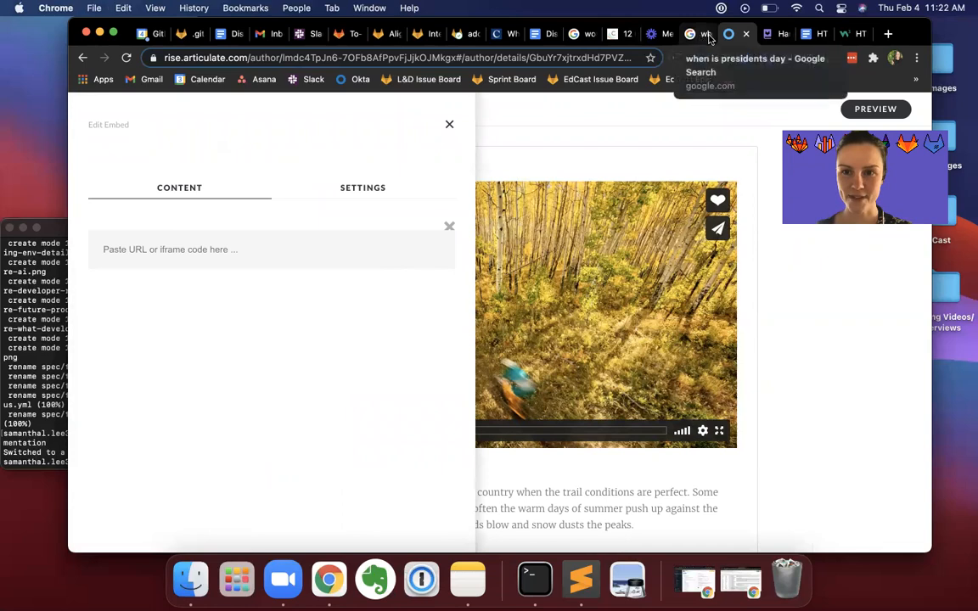
click(813, 34)
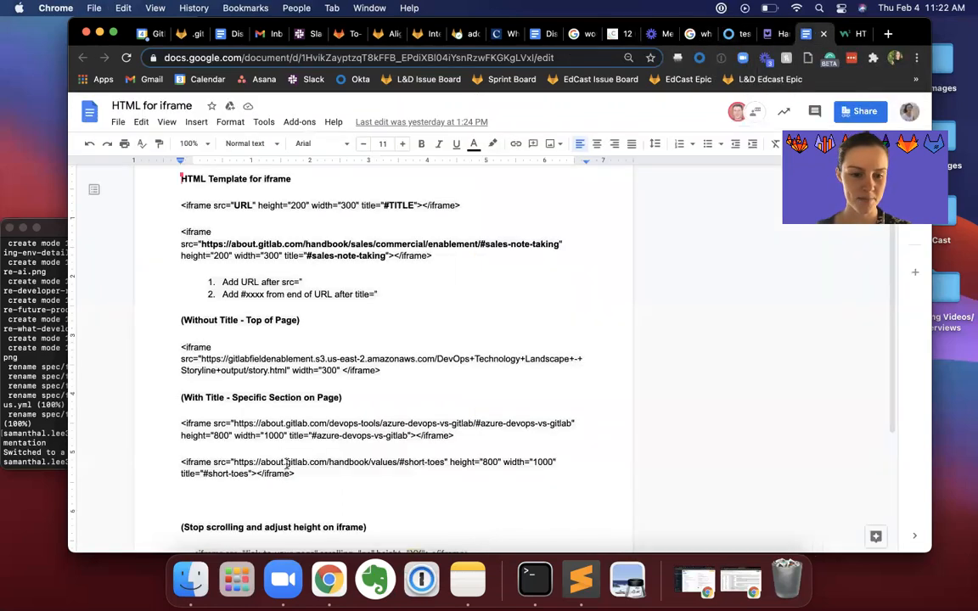
triple_click(282, 425)
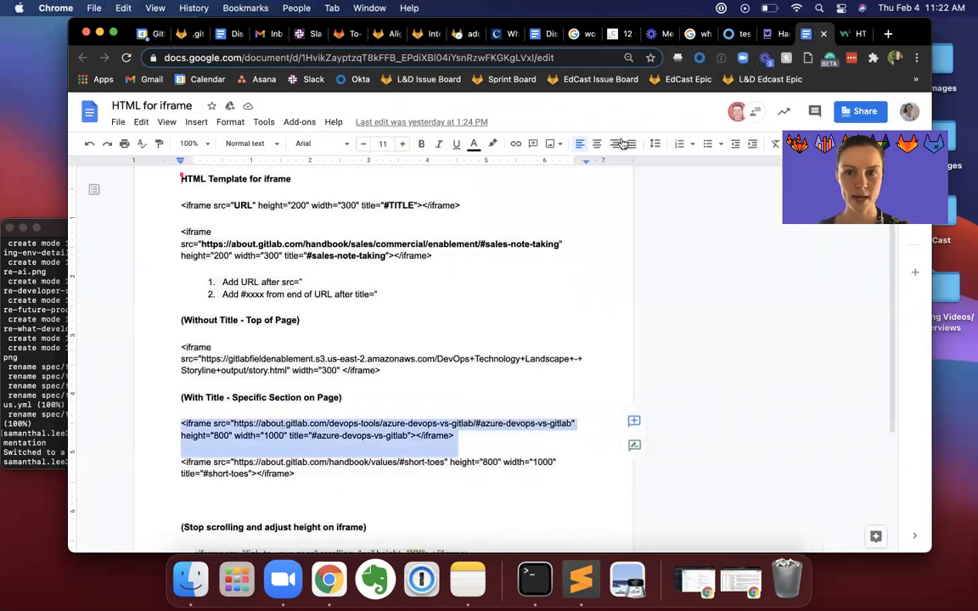
click(735, 36)
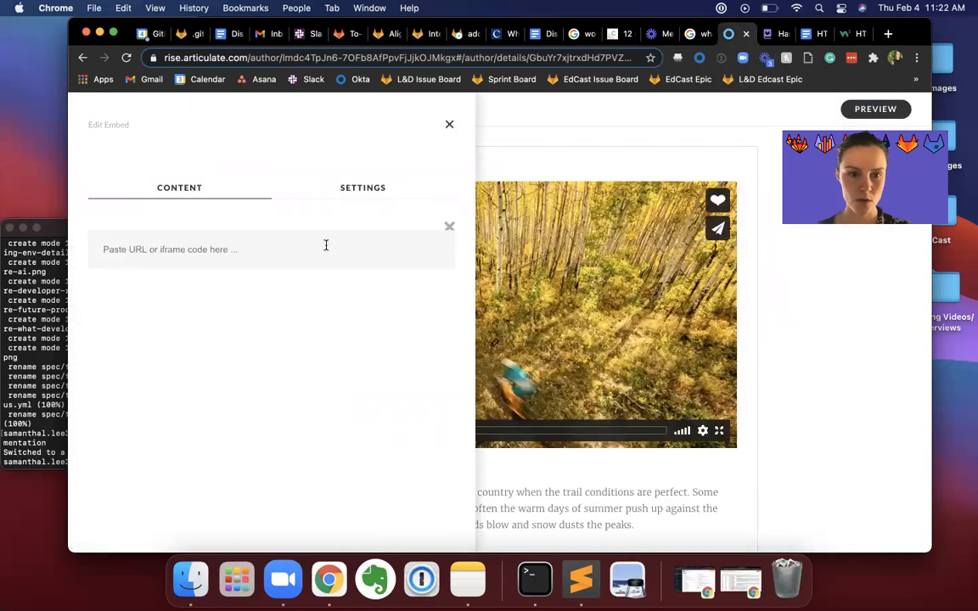
key(super+v)
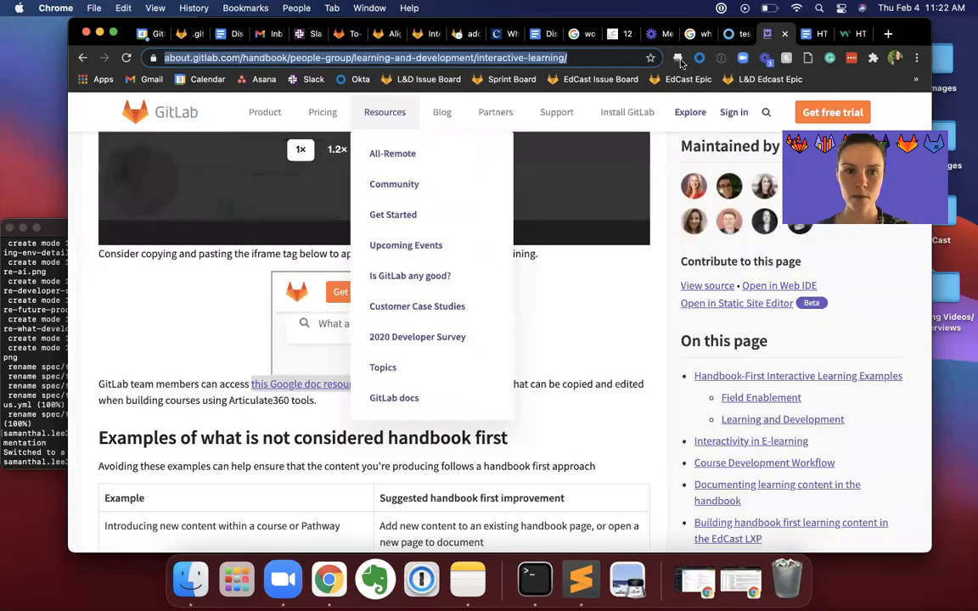
click(771, 34)
click(730, 34)
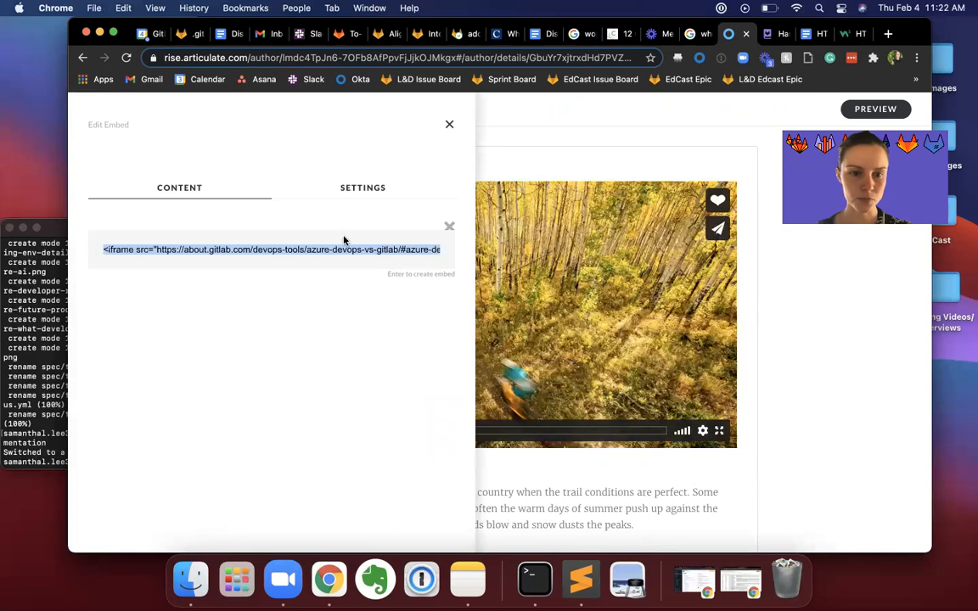
drag(396, 249, 236, 252)
key(BackSpace)
drag(326, 252, 157, 251)
key(BackSpace)
text(https://about.gitlab.com/handbook/people-group/learning-and-development/interactive-learning/)
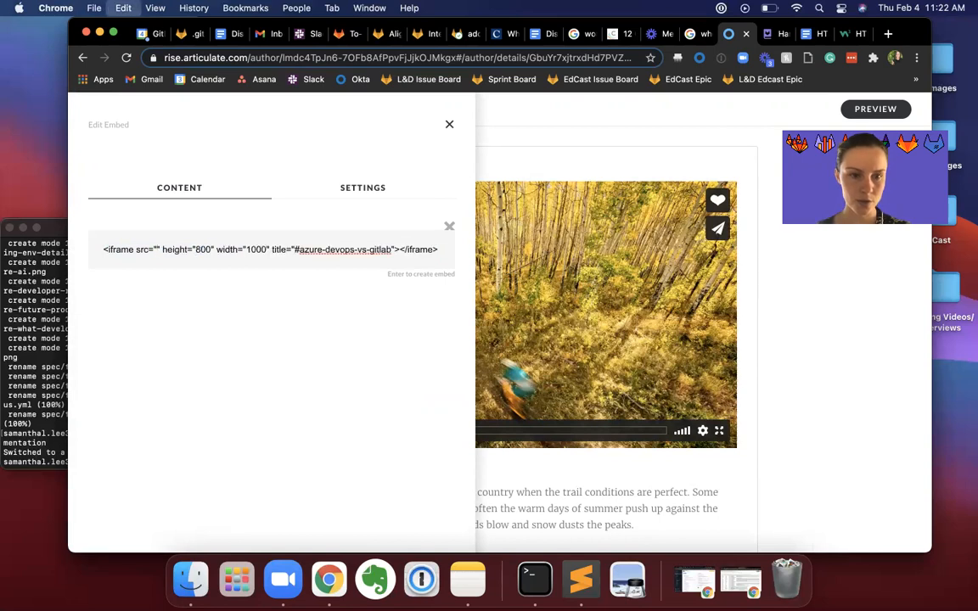
Step: Set the iframe's height value to 10 in the embed code
scroll(400, 251, right, 2)
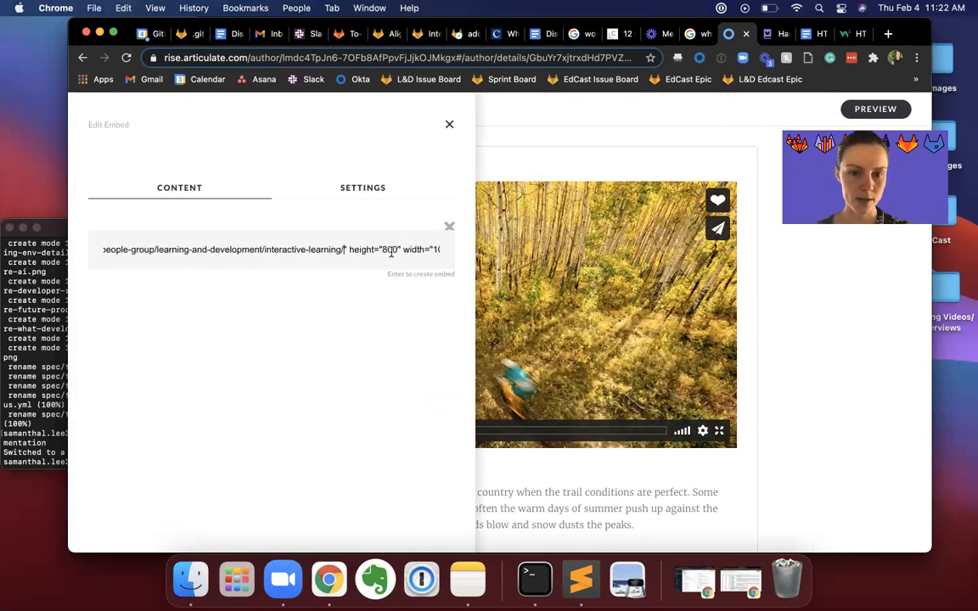
key(BackSpace)
key(BackSpace)
key(BackSpace)
text(10)
scroll(404, 252, right, 1)
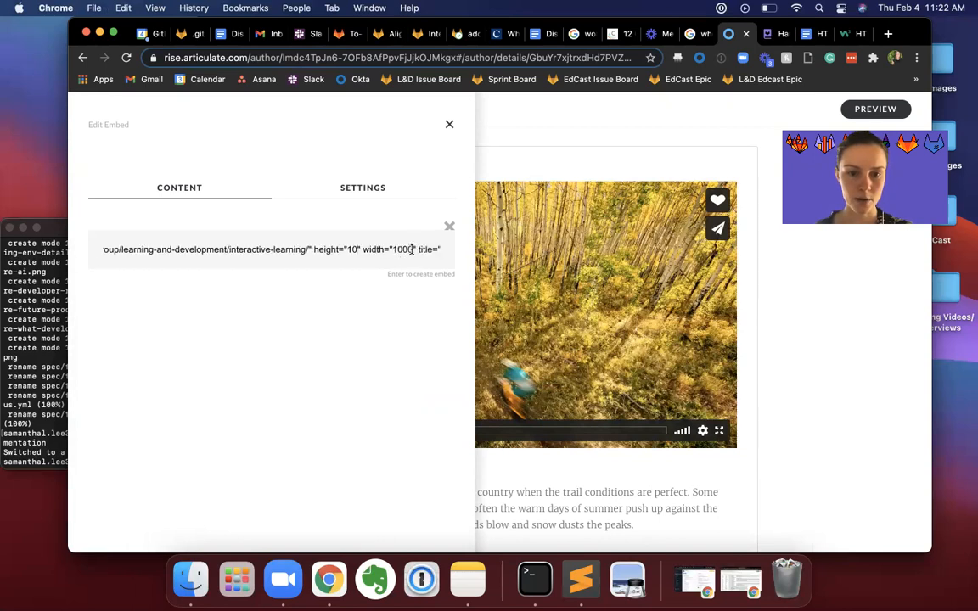
Step: Replace the iframe's width attribute with scrolling="no"
click(415, 249)
key(BackSpace)
key(BackSpace)
key(BackSpace)
key(BackSpace)
key(BackSpace)
key(BackSpace)
key(BackSpace)
key(BackSpace)
key(BackSpace)
key(BackSpace)
key(BackSpace)
key(BackSpace)
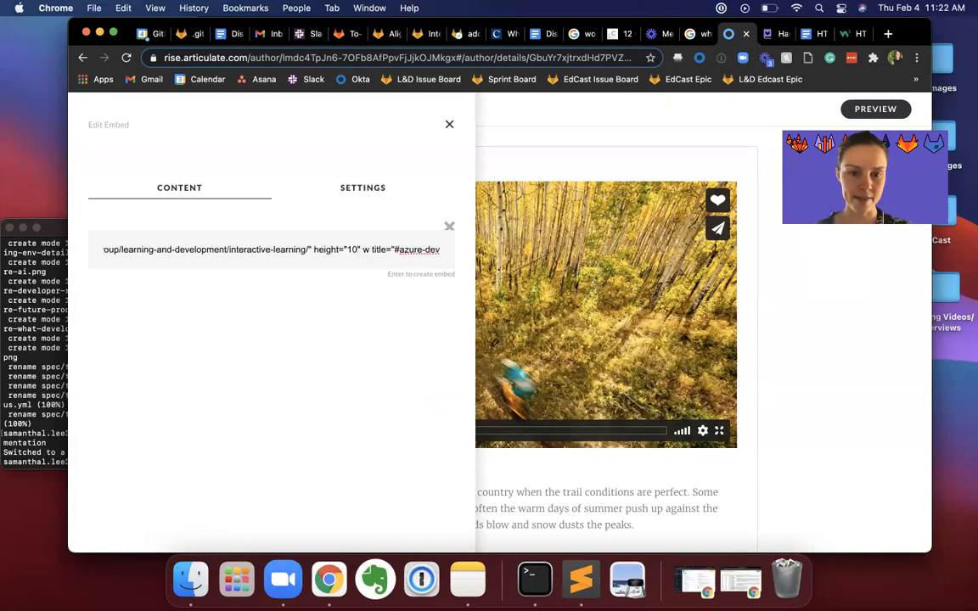
text(scrolling)
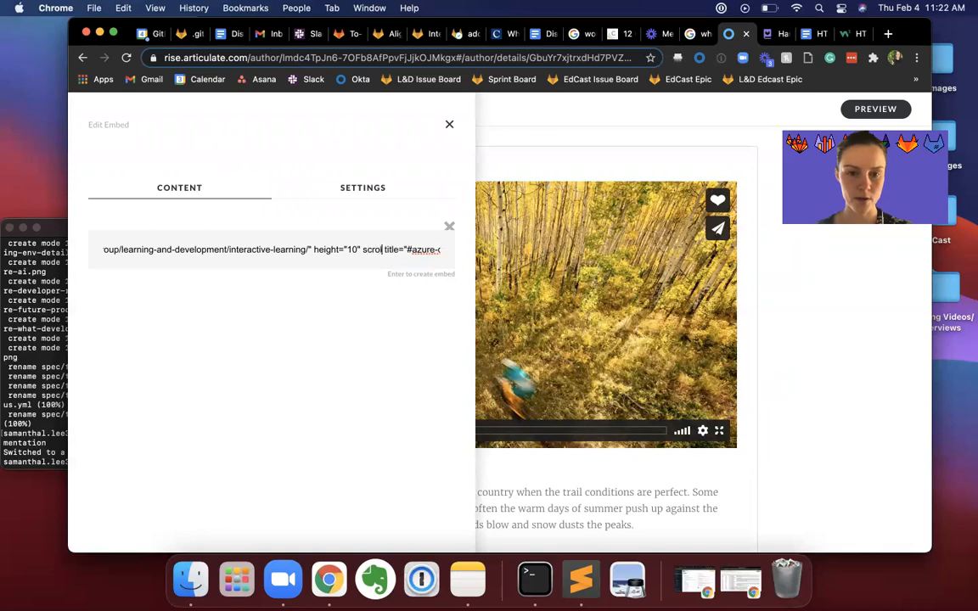
text(="no)
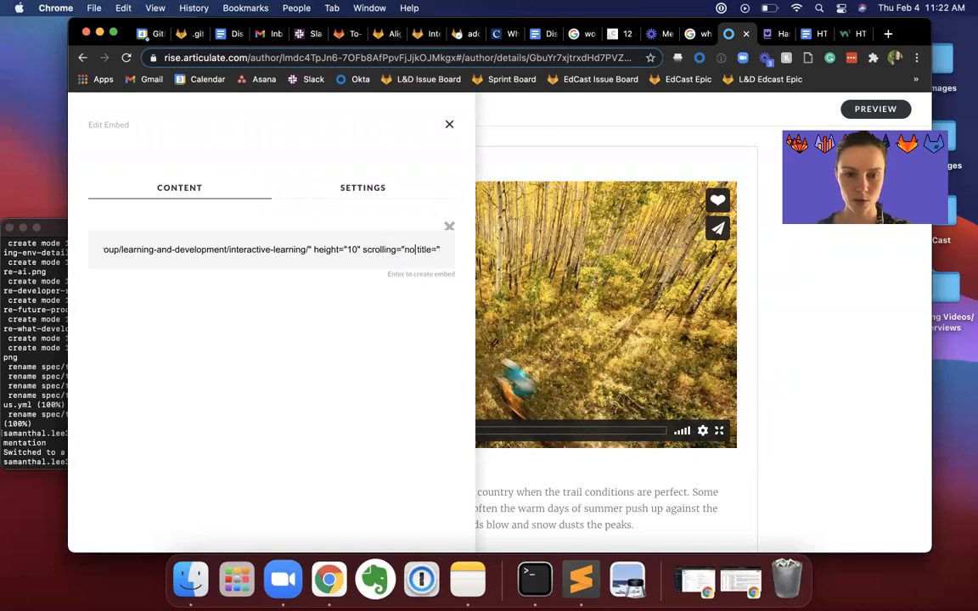
Step: Replace the iframe's #azure-devops-vs-gitlab title with "handbook first learning", create the embed and close the embed editor
scroll(416, 248, right, 2)
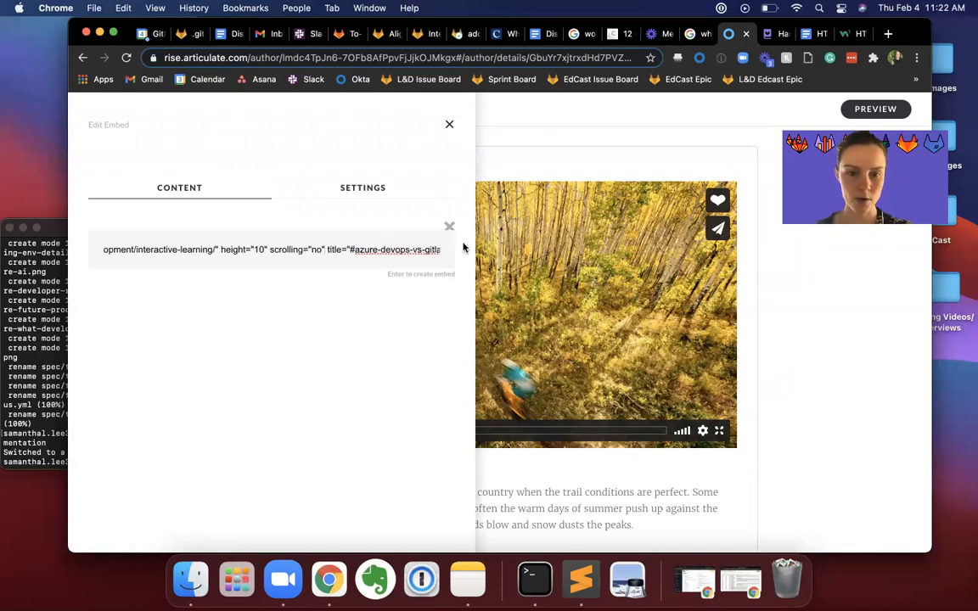
key(BackSpace)
scroll(385, 250, right, 1)
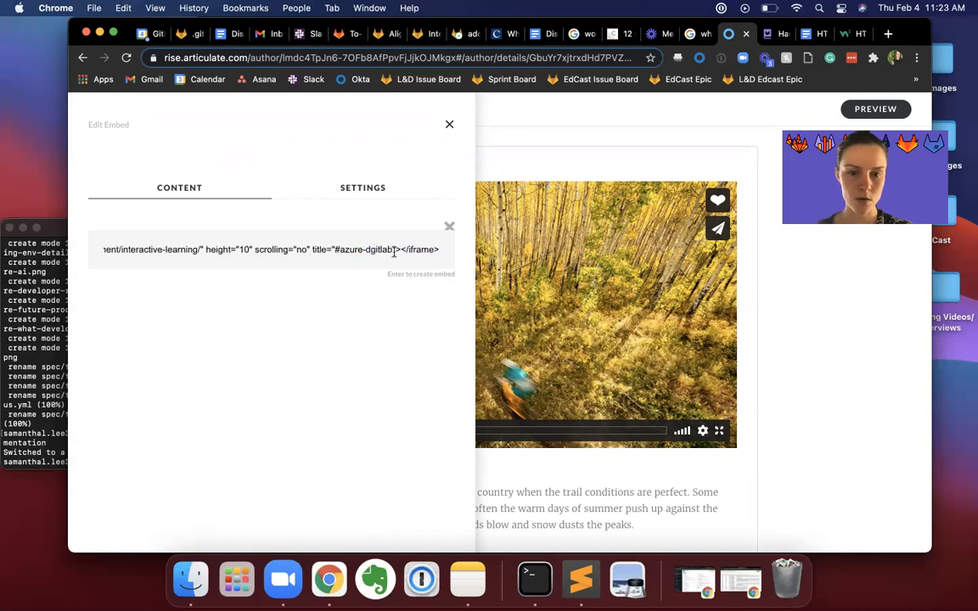
drag(393, 250, 336, 251)
key(BackSpace)
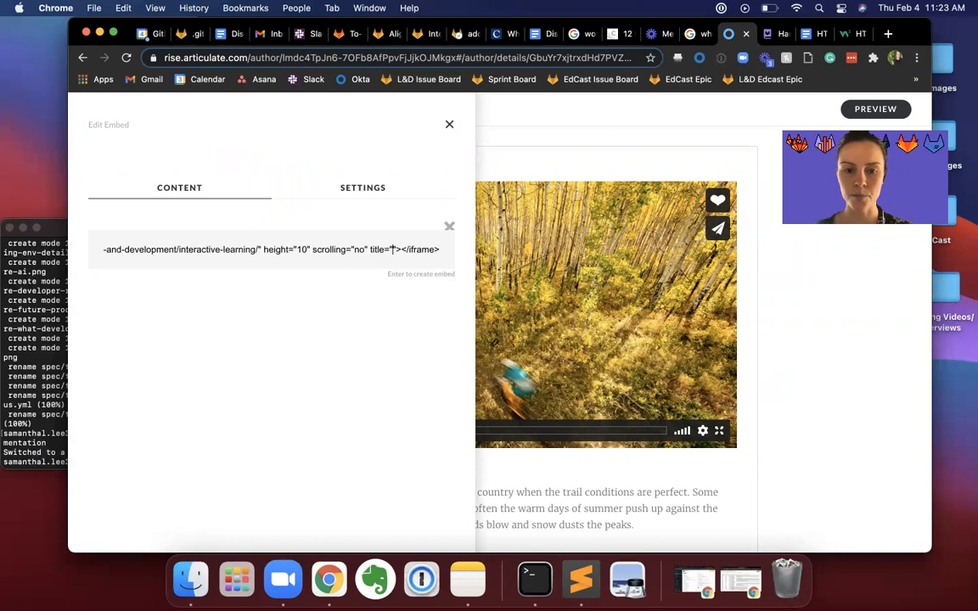
text(handbo)
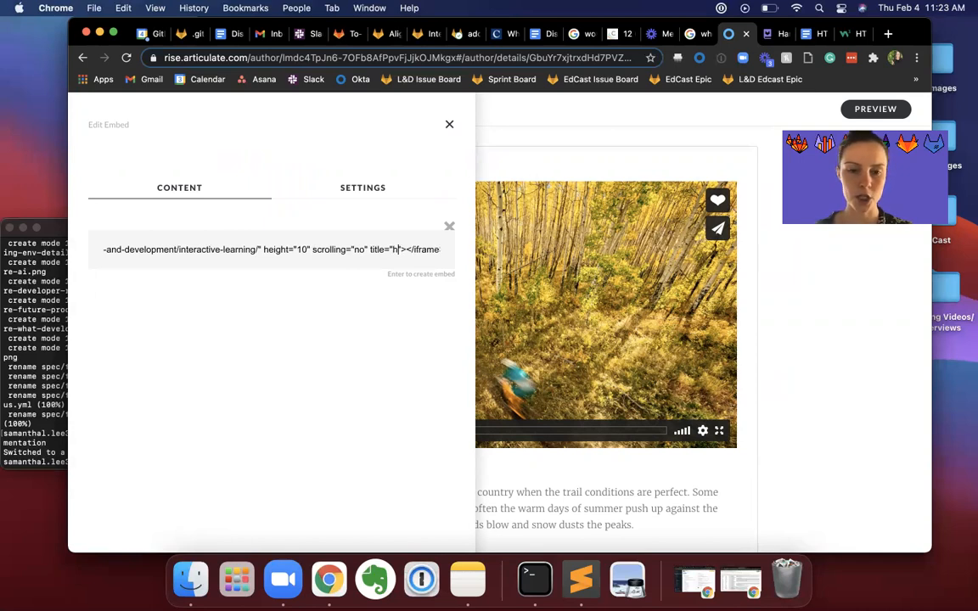
text(ok first learning)
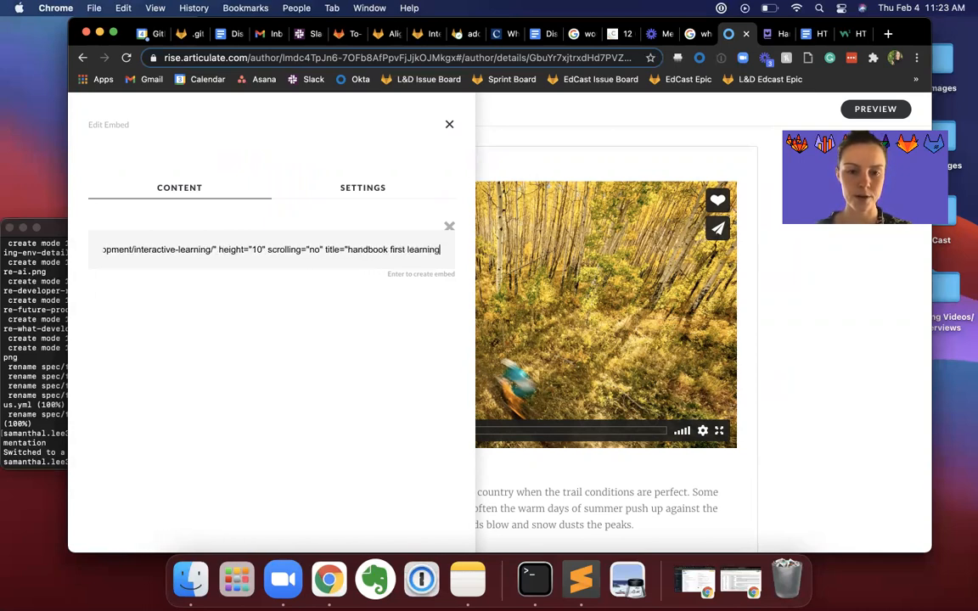
key(Return)
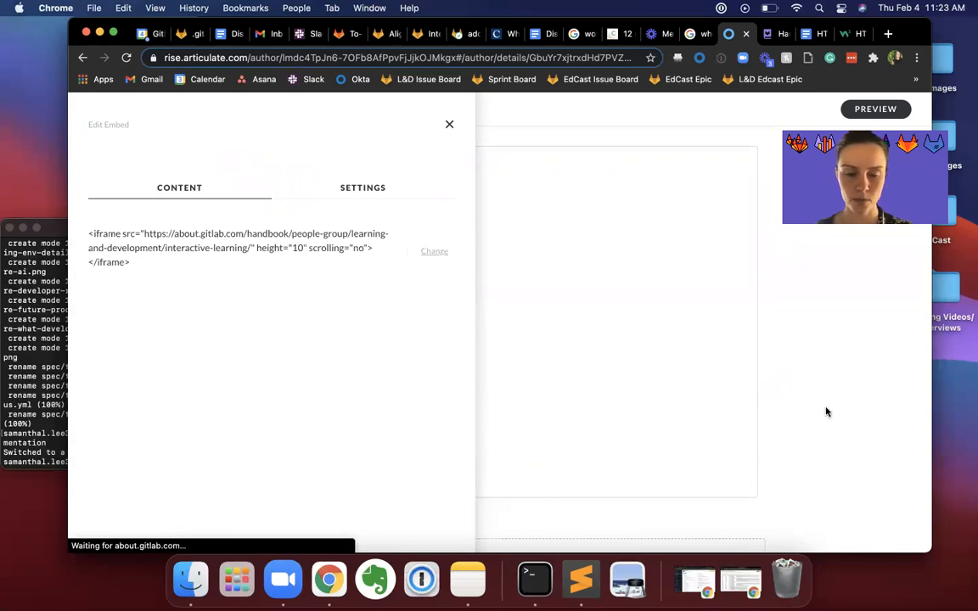
click(827, 412)
Step: Examine how the embedded interactive-learning page displays and fits in the lesson block
scroll(786, 411, down, 2)
scroll(786, 411, up, 1)
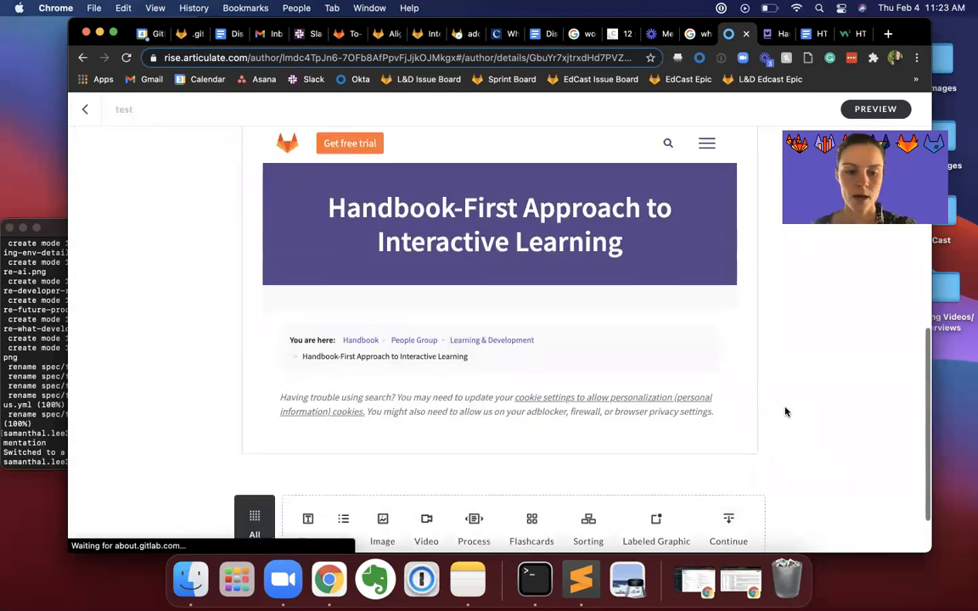
scroll(786, 411, up, 2)
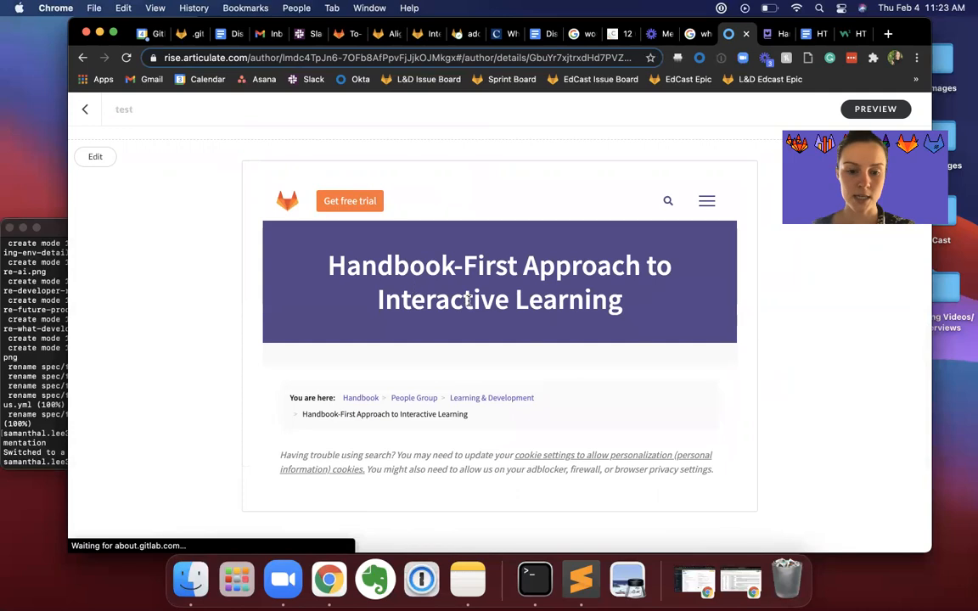
scroll(436, 317, down, 5)
scroll(436, 317, up, 1)
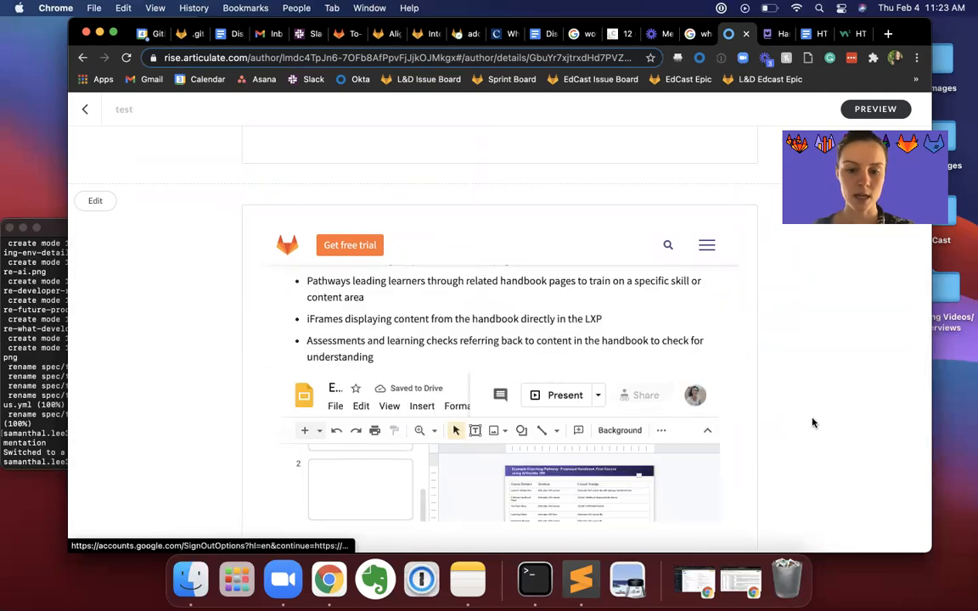
scroll(813, 422, down, 1)
scroll(812, 422, down, 2)
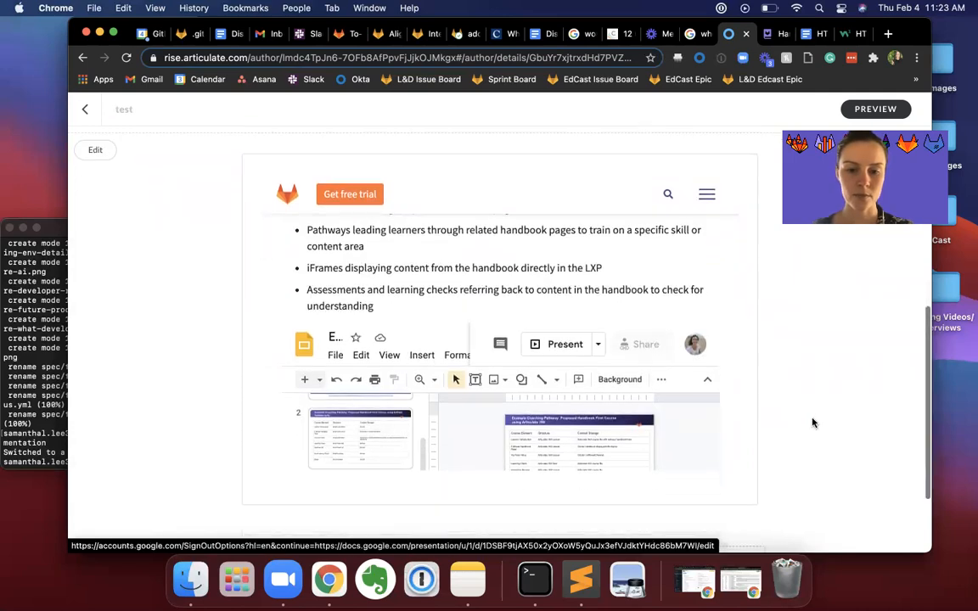
scroll(408, 282, down, 1)
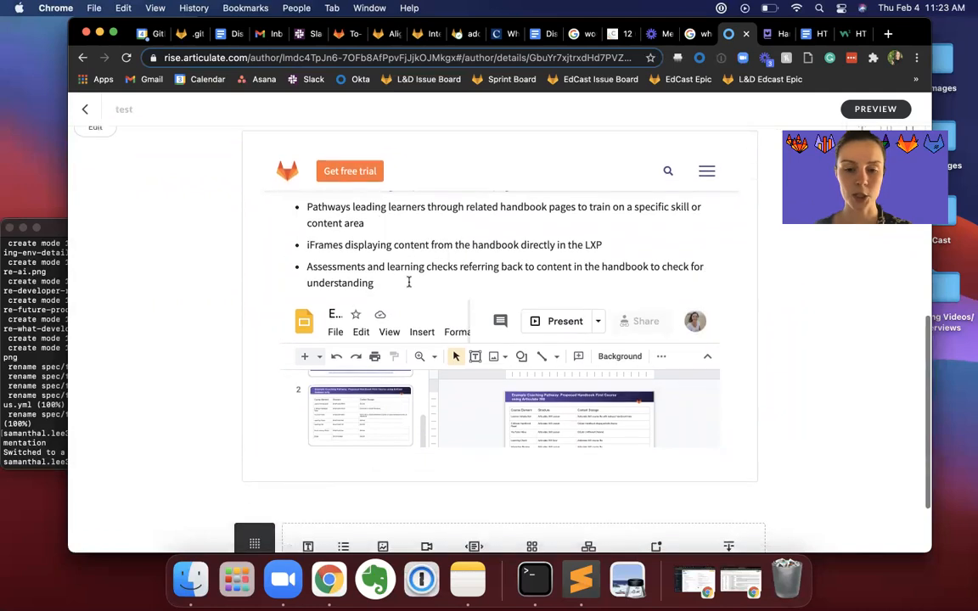
scroll(409, 282, up, 2)
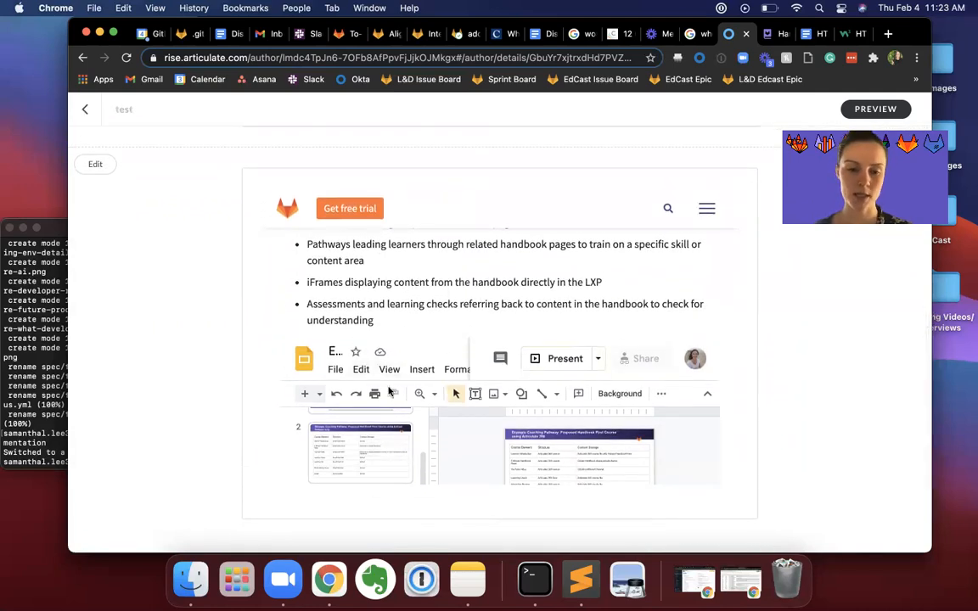
Step: Reopen the interactive-learning embed's code, set the iframe's height to 32, create the embed again and close the editor
click(99, 166)
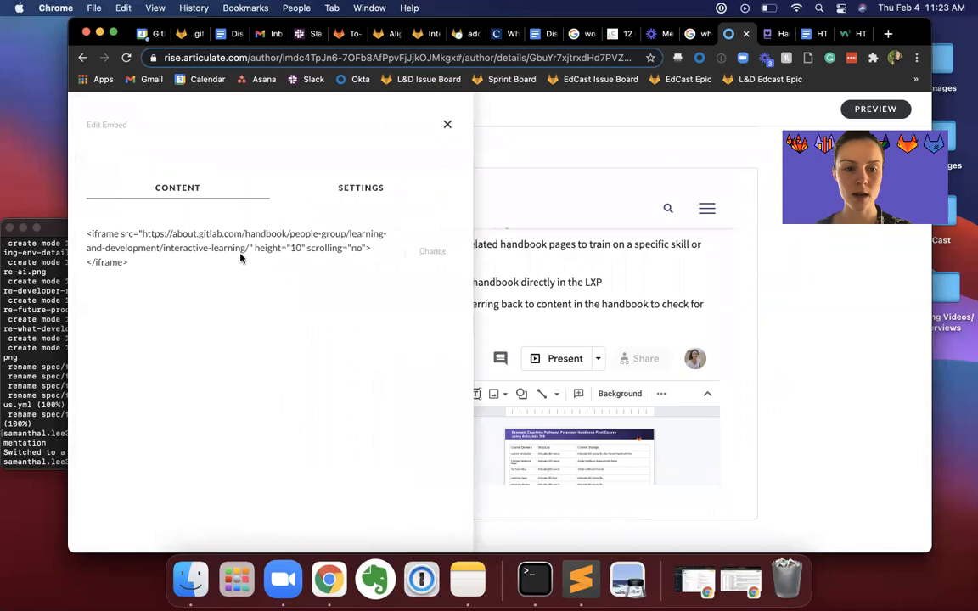
triple_click(237, 247)
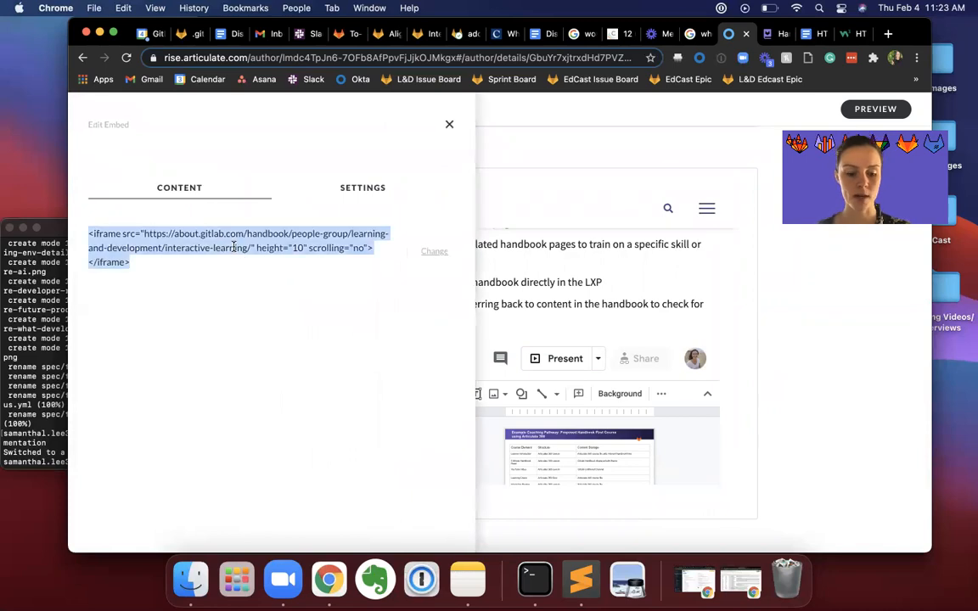
click(434, 252)
key(super+v)
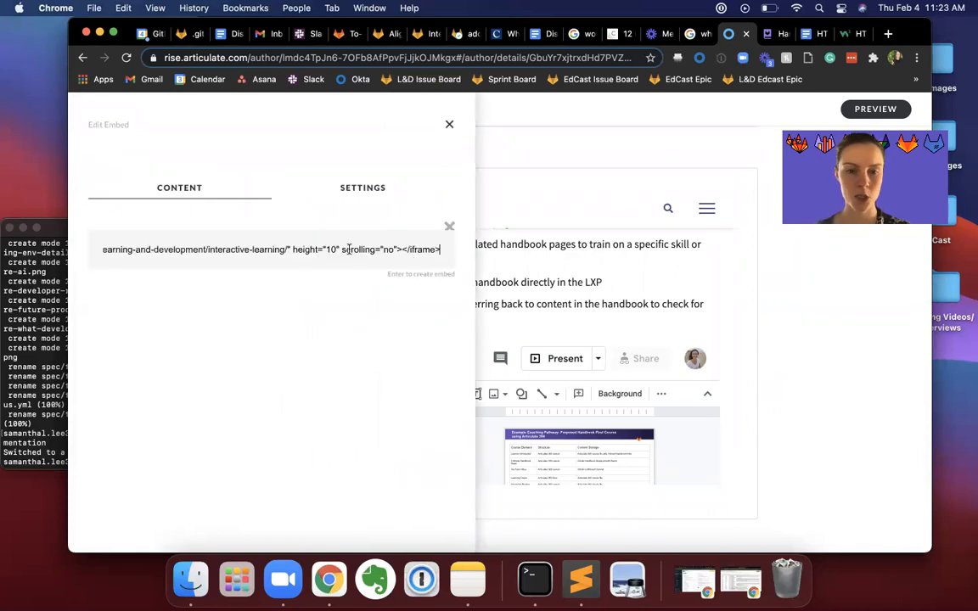
click(335, 247)
key(BackSpace)
key(BackSpace)
text(32)
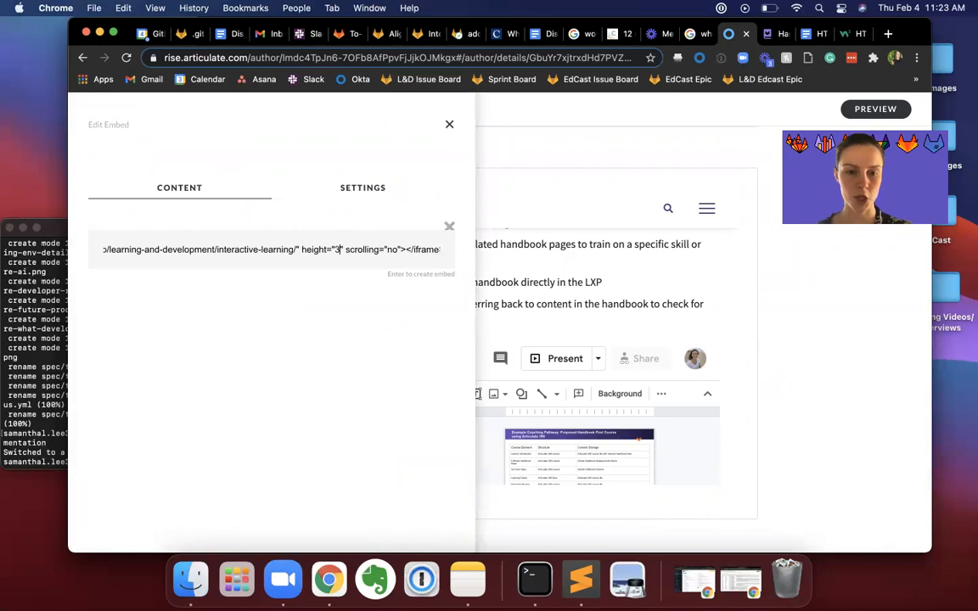
key(Return)
click(659, 405)
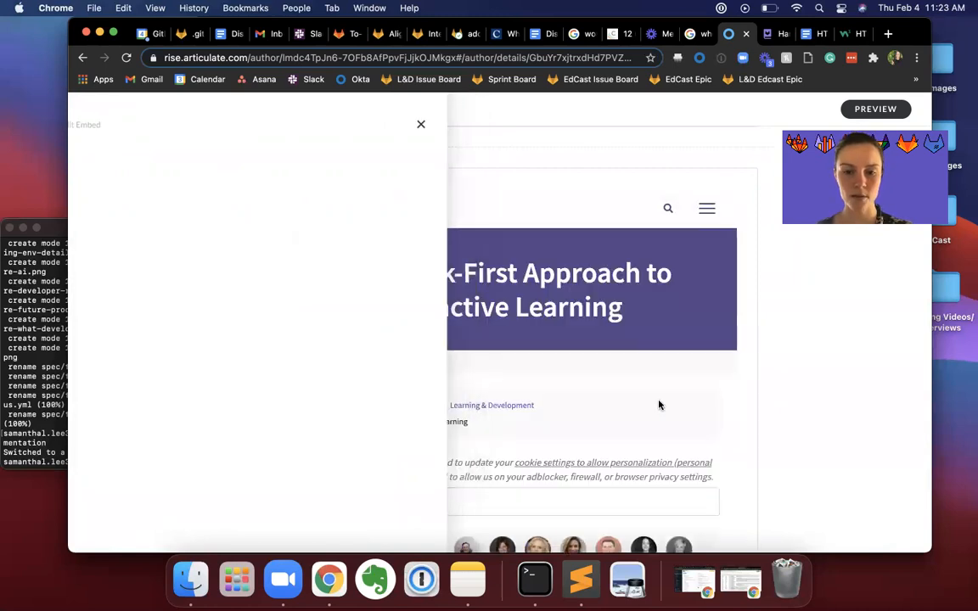
Step: Look through the resized embed and the rest of the lesson, and compare it with the original Handbook-First Approach to Interactive Learning page
scroll(660, 404, down, 10)
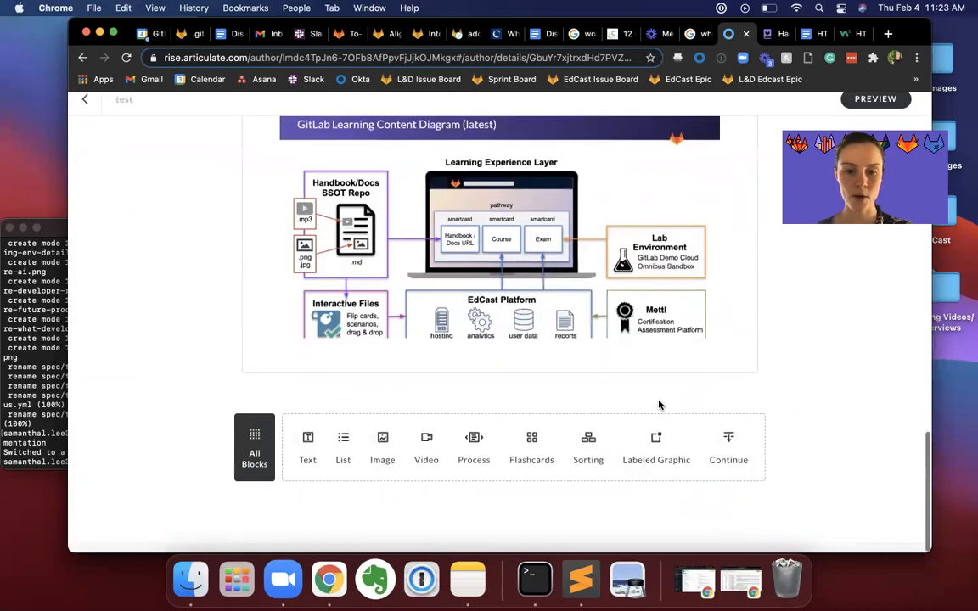
scroll(660, 405, up, 5)
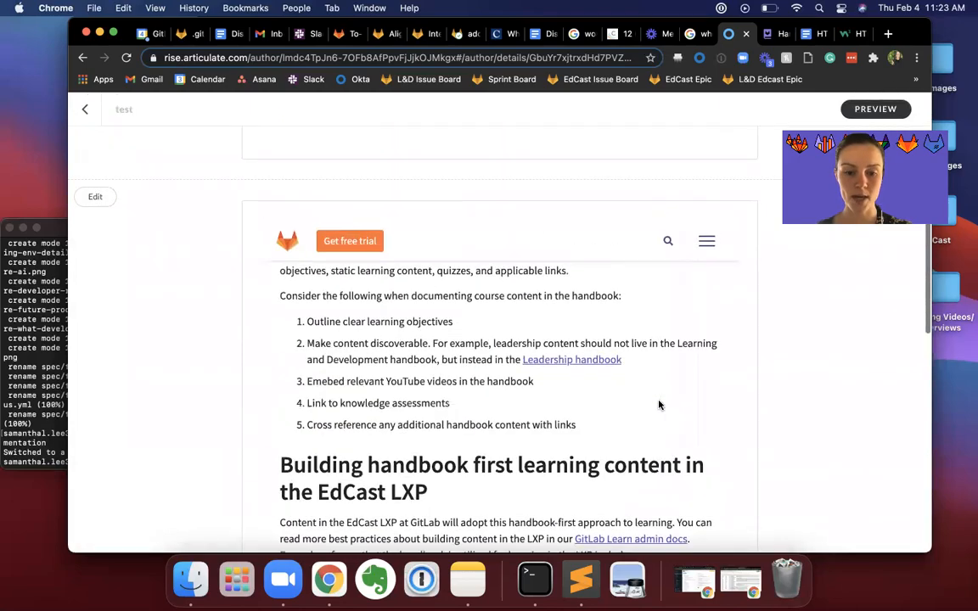
scroll(659, 405, down, 5)
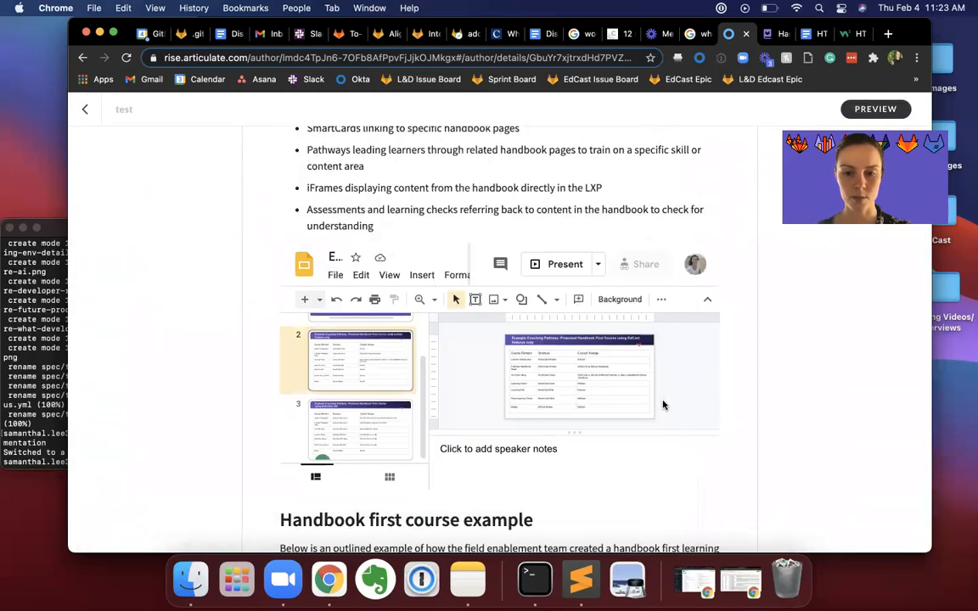
scroll(841, 404, up, 4)
scroll(840, 404, up, 10)
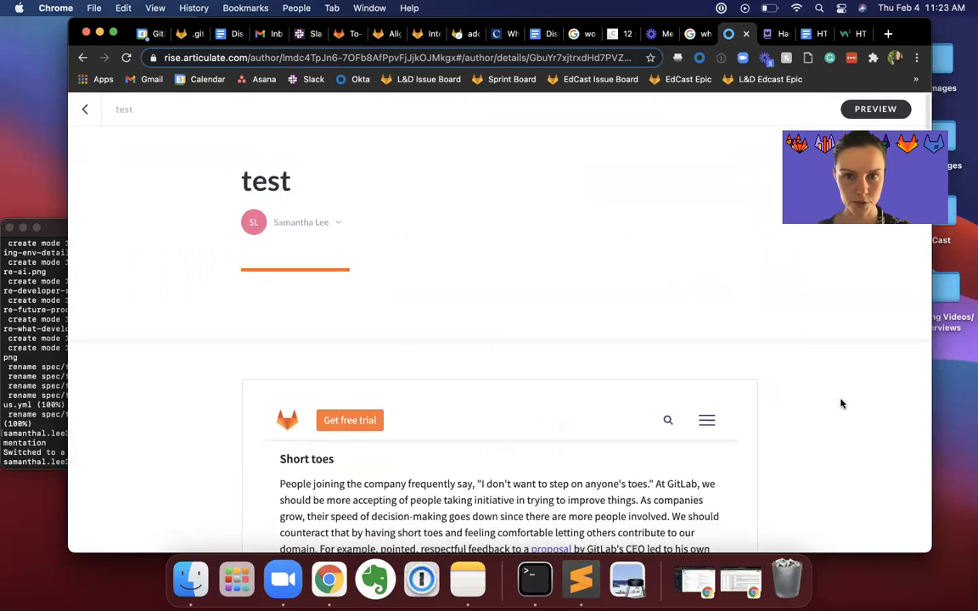
click(774, 36)
scroll(527, 175, up, 15)
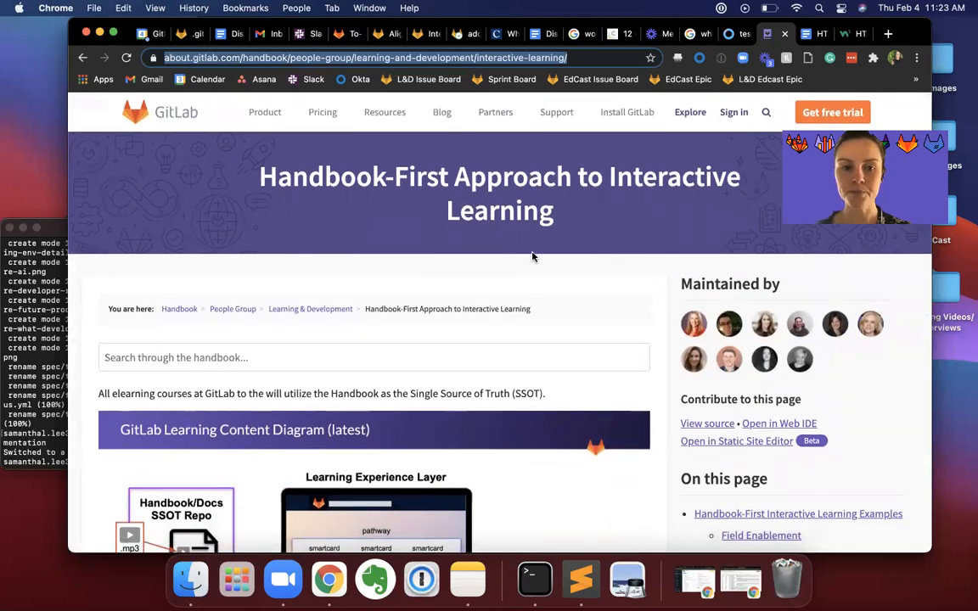
click(507, 217)
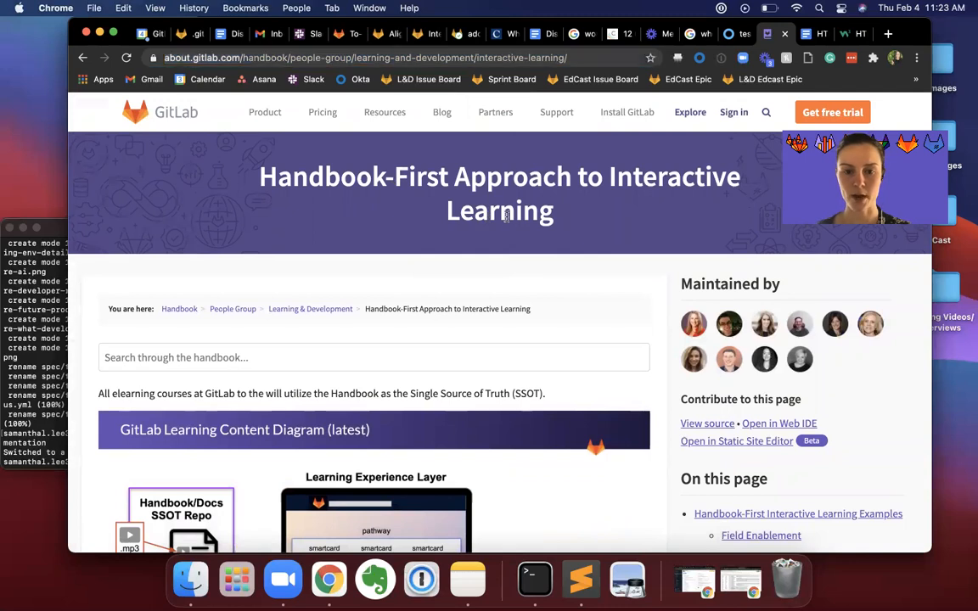
scroll(584, 326, down, 2)
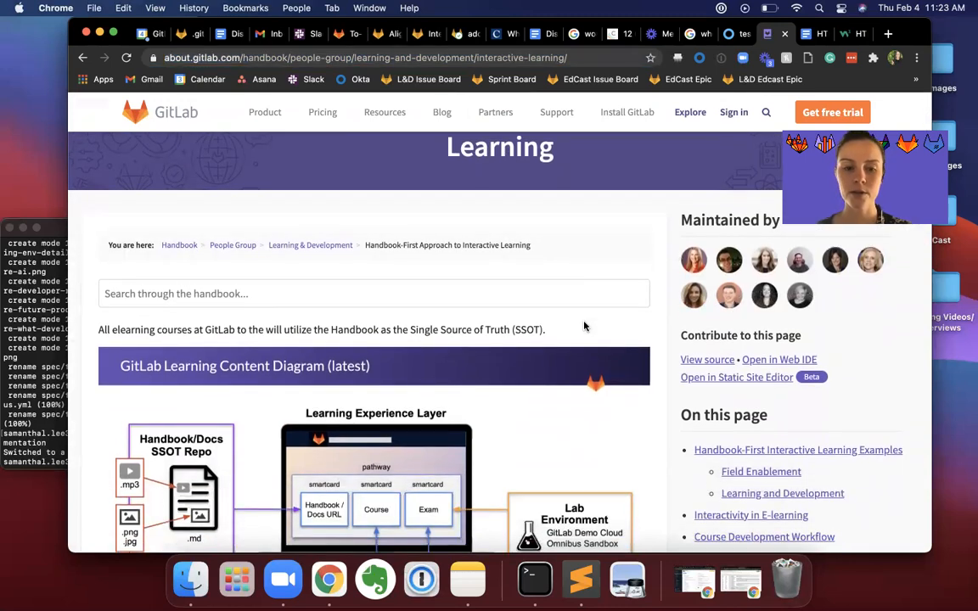
scroll(584, 326, up, 2)
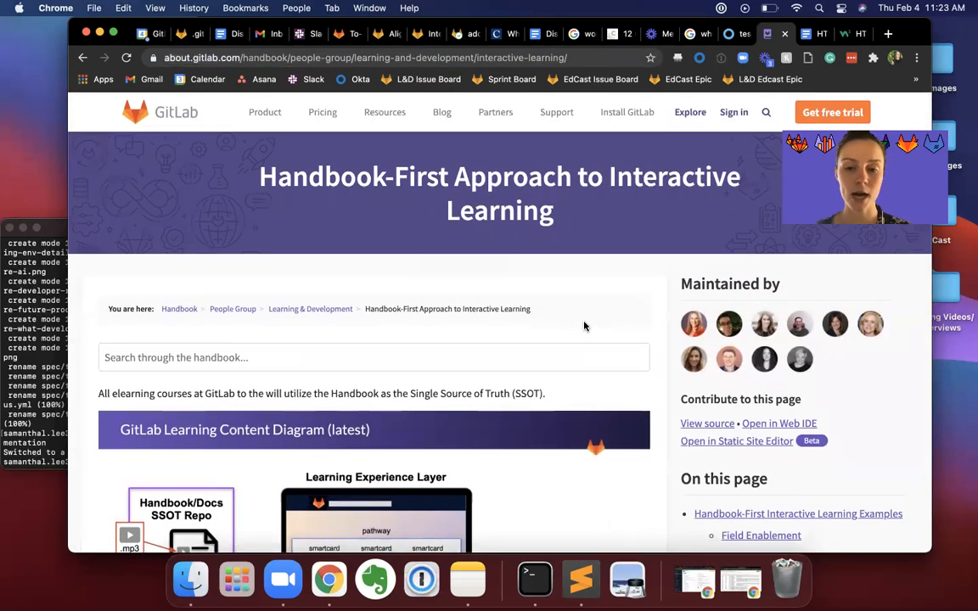